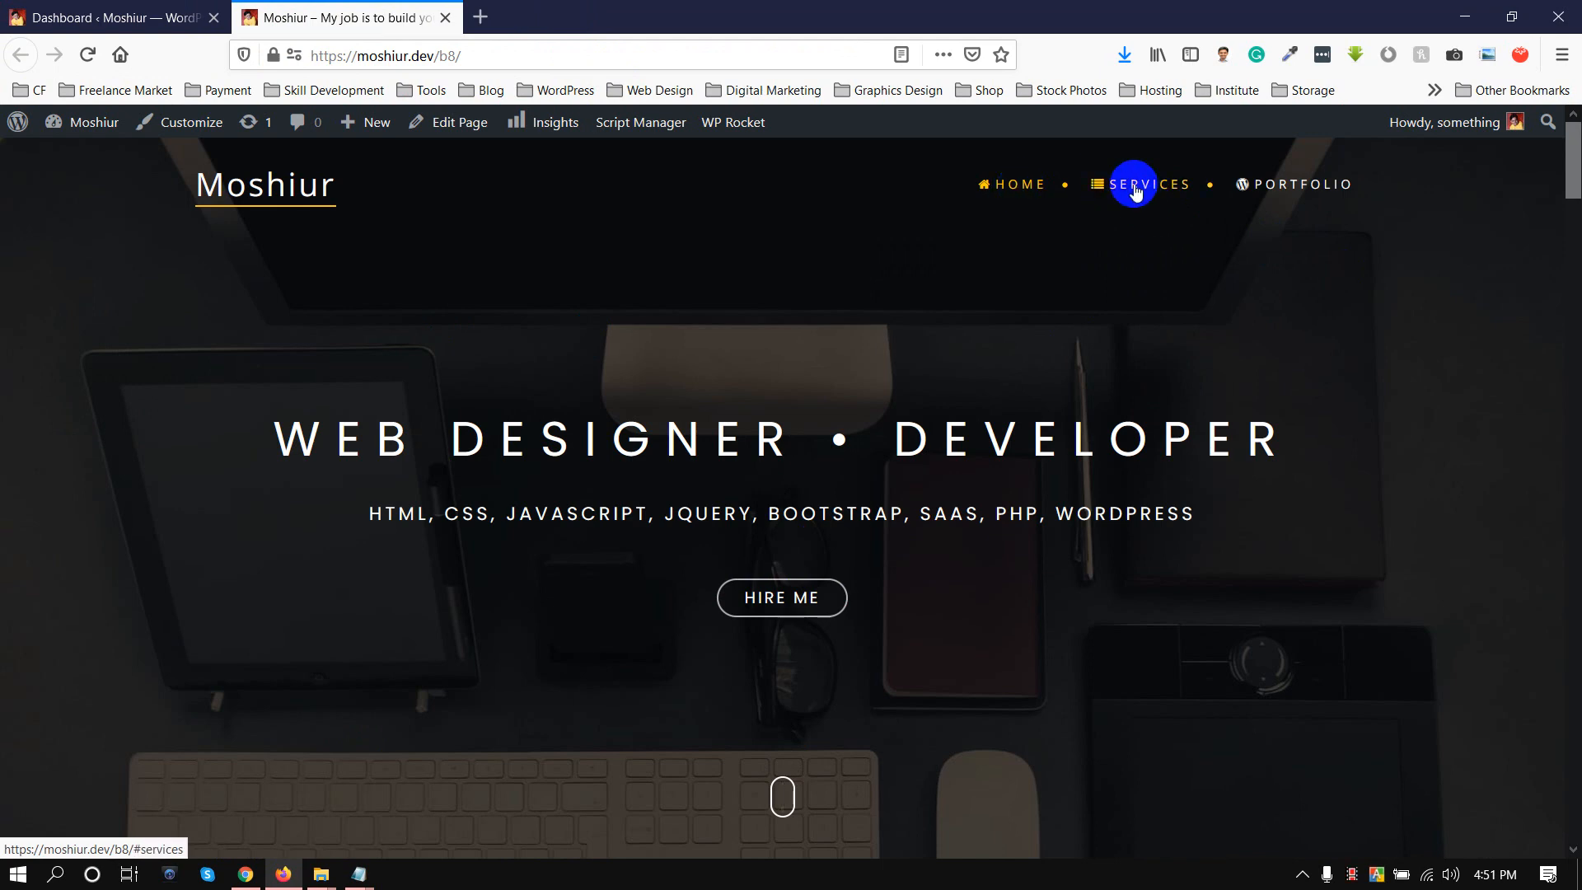
Open the page for adding new plugins in the WordPress admin and search for "elementor".
click(116, 17)
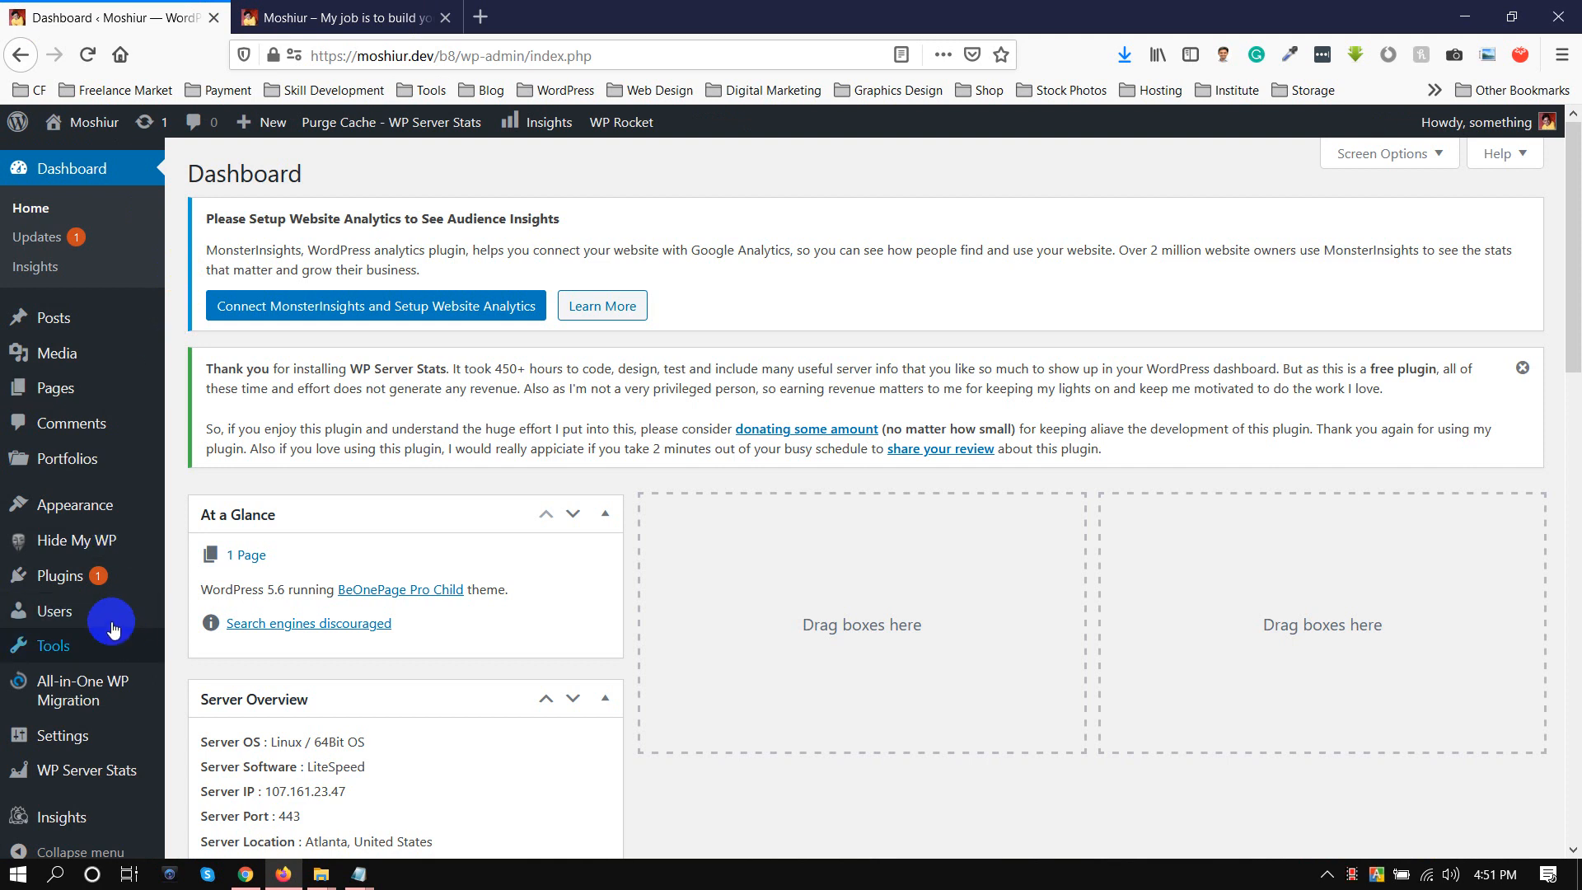
mouse_move(99, 575)
click(194, 582)
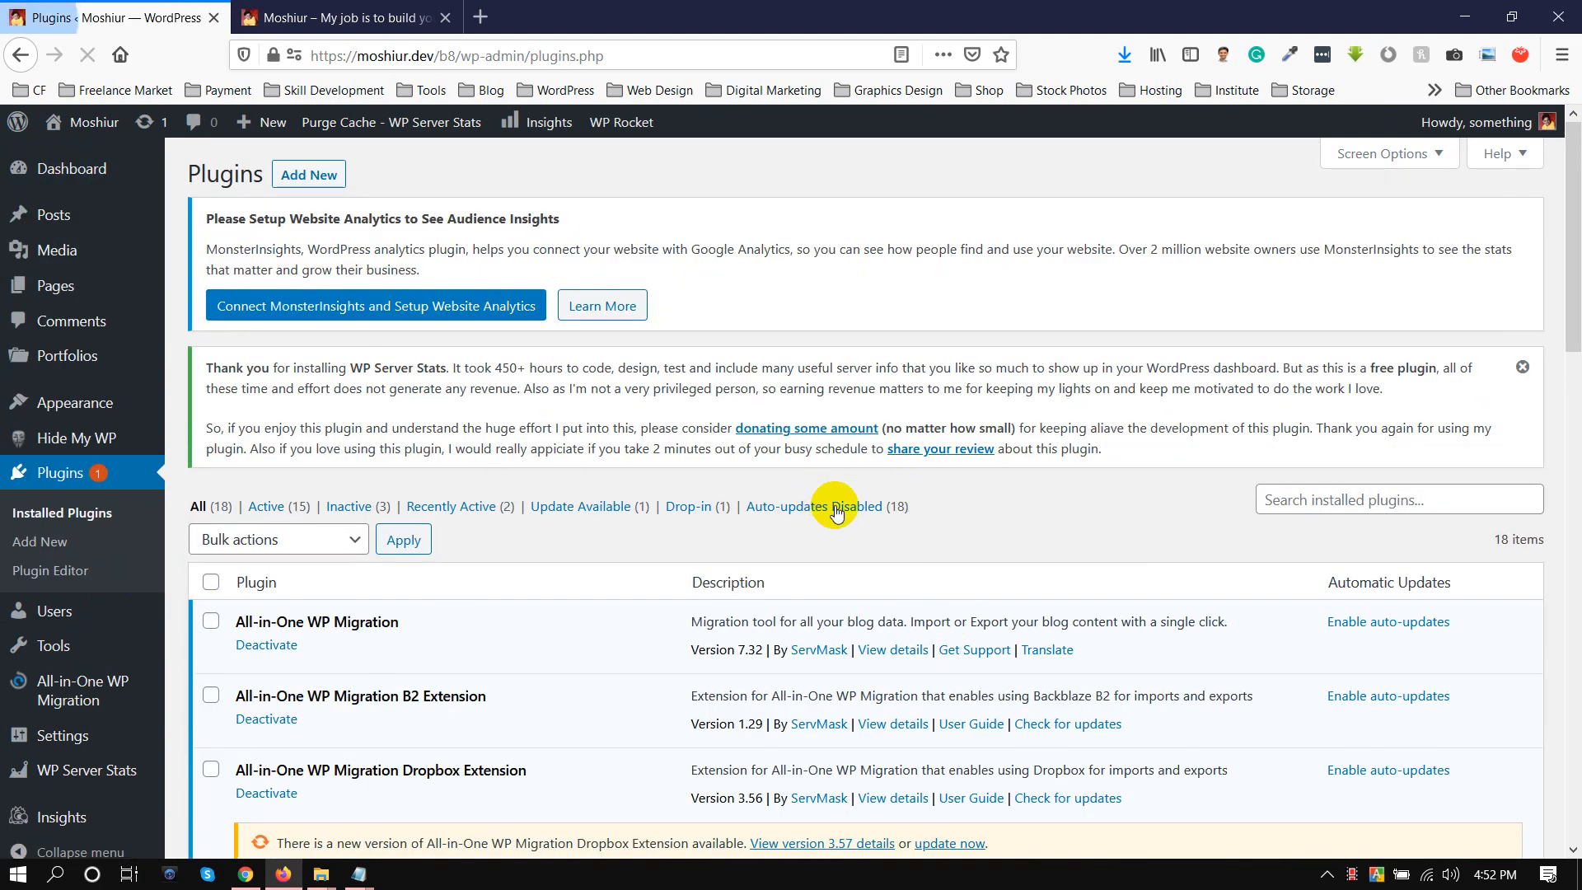
click(309, 174)
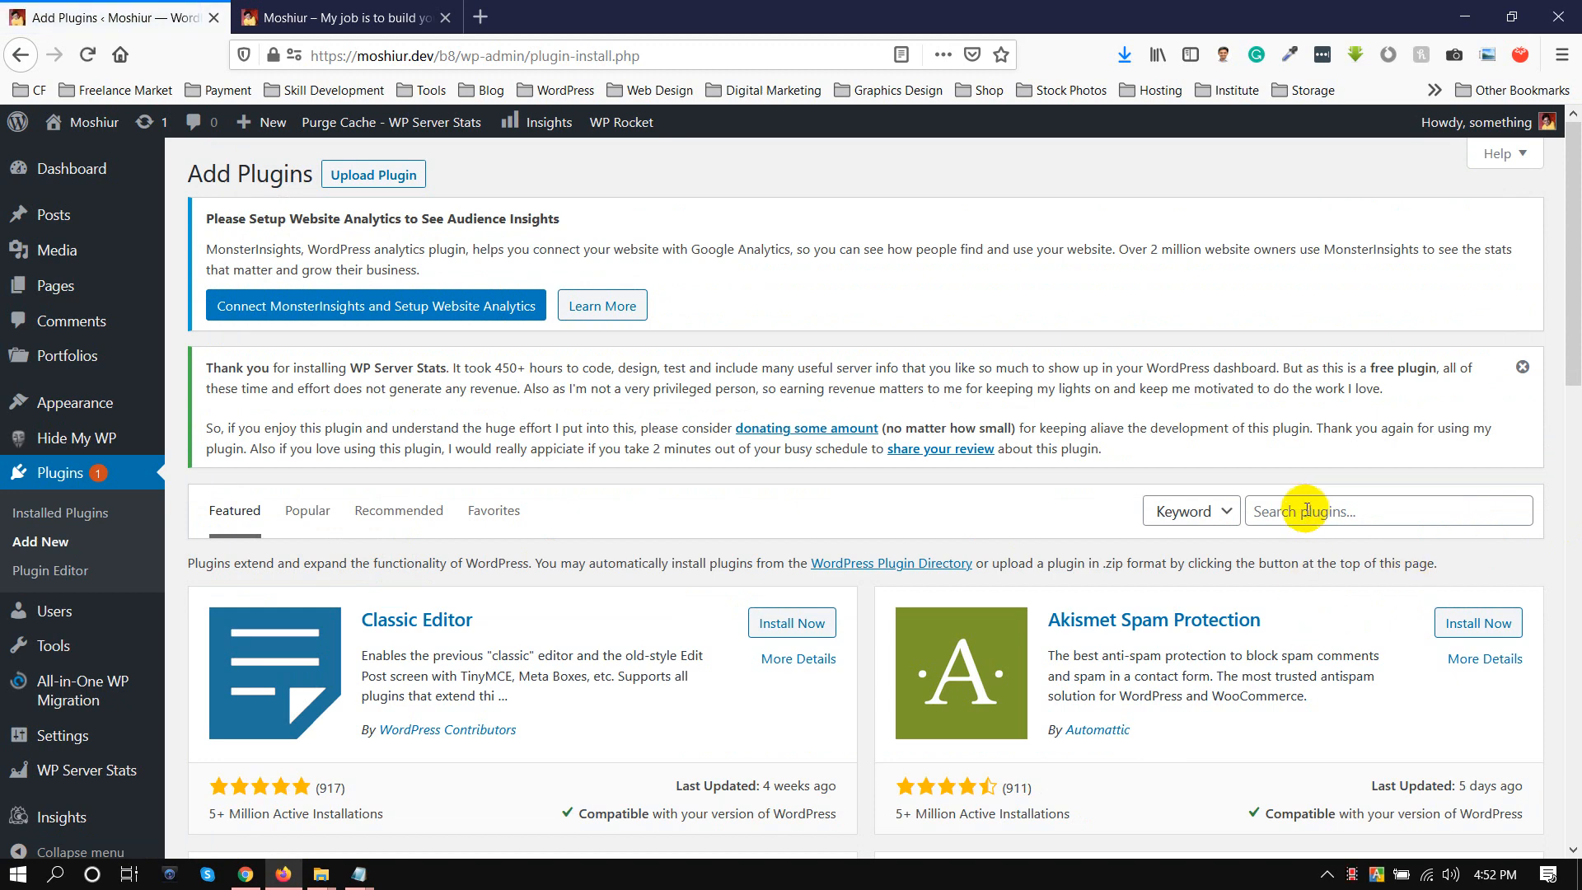
click(1306, 511)
text(ele)
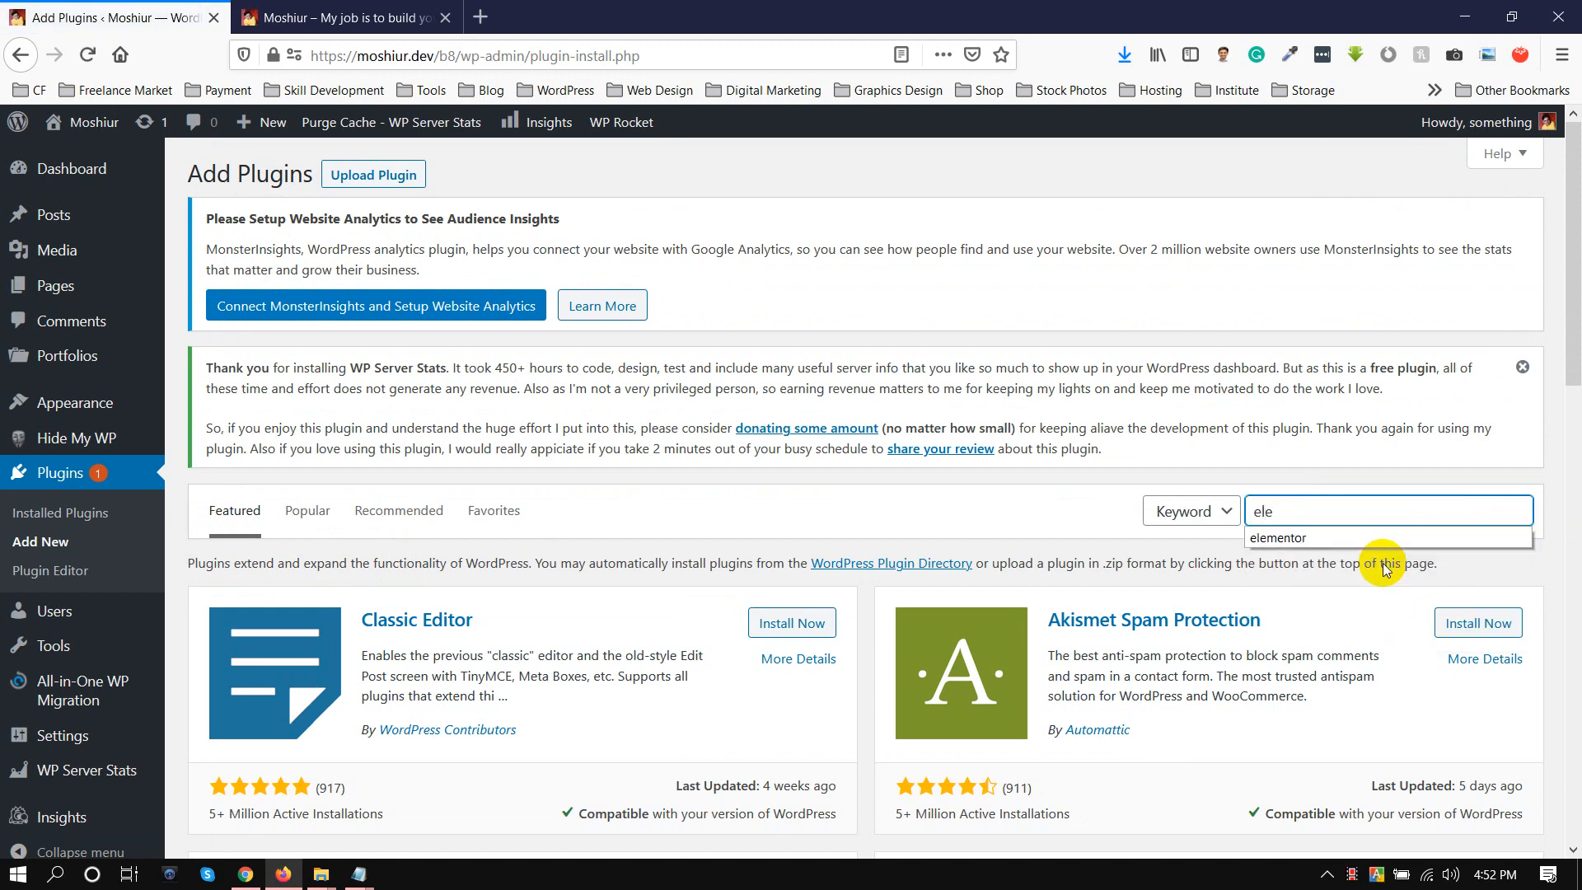
text(mentor)
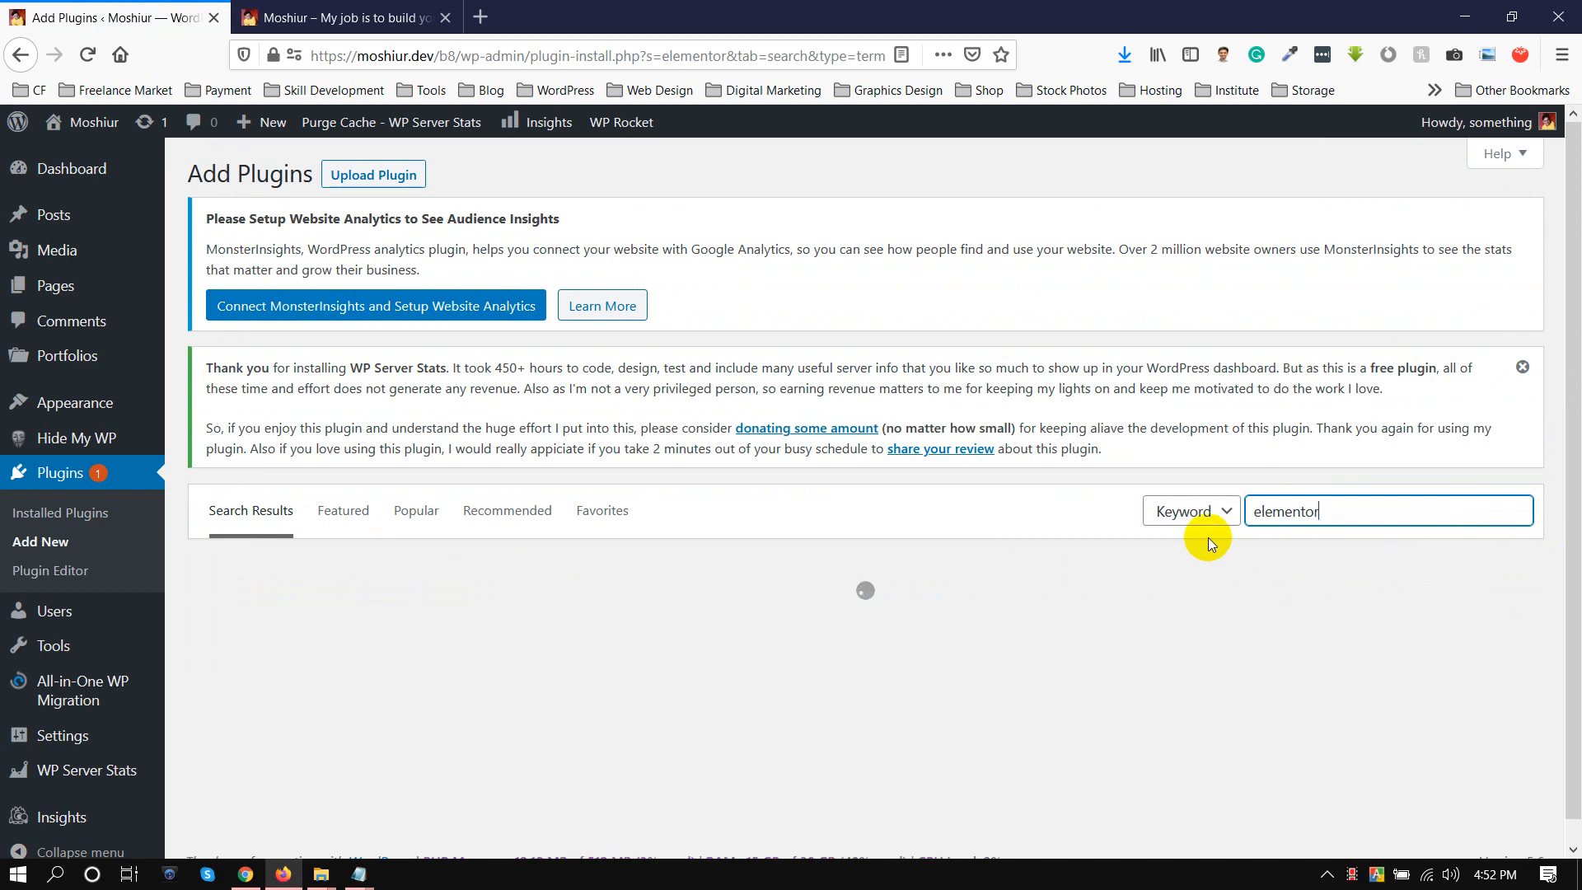
Install and activate the Elementor Website Builder plugin.
scroll(554, 724, down, 3)
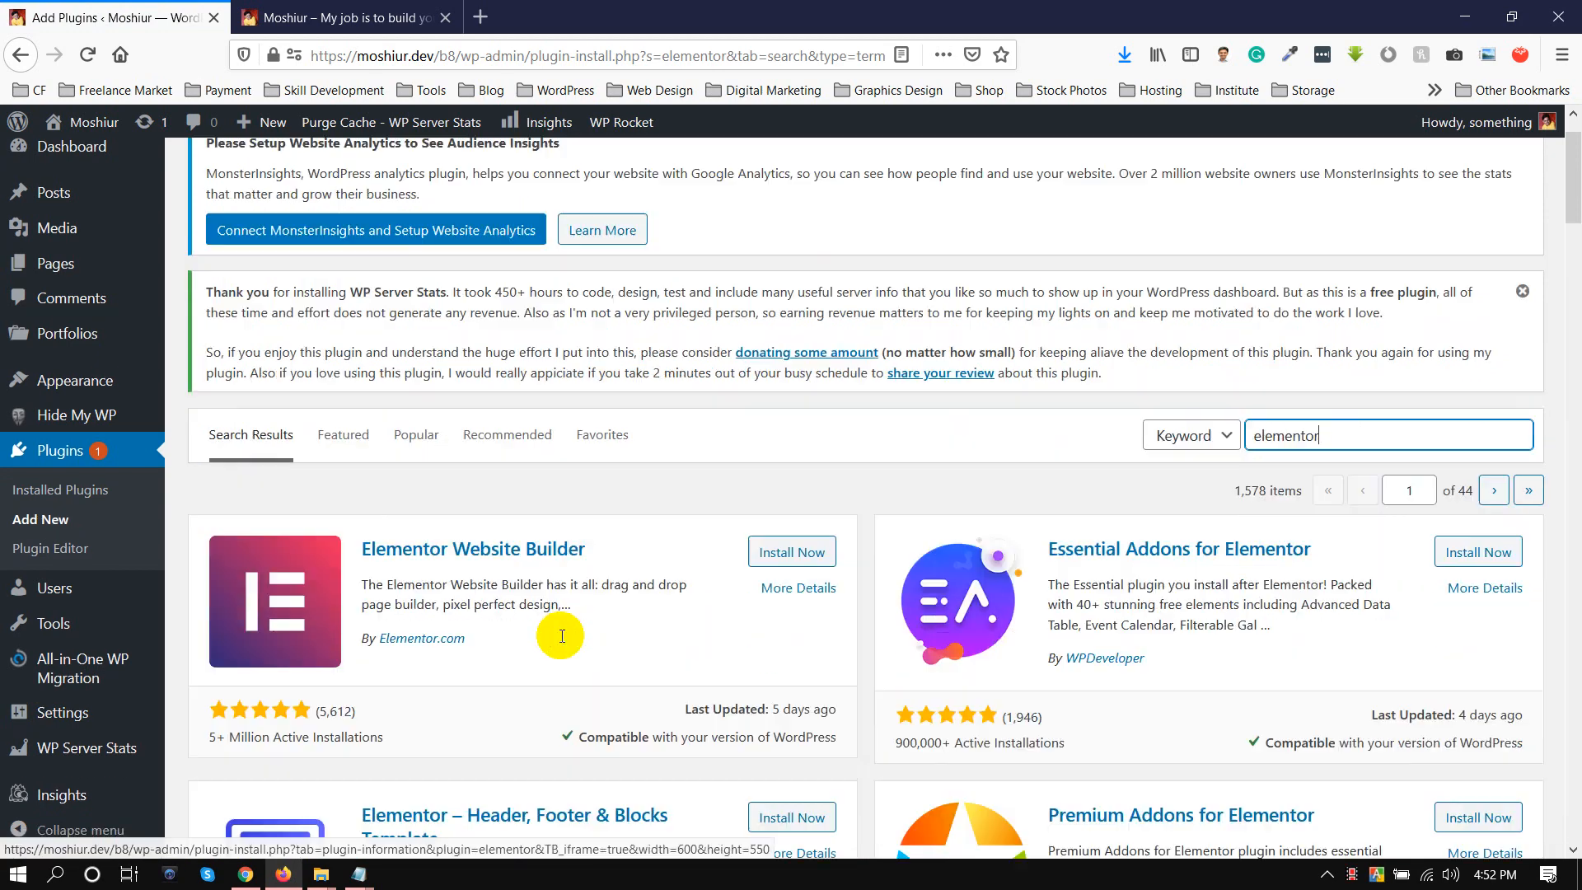
click(787, 414)
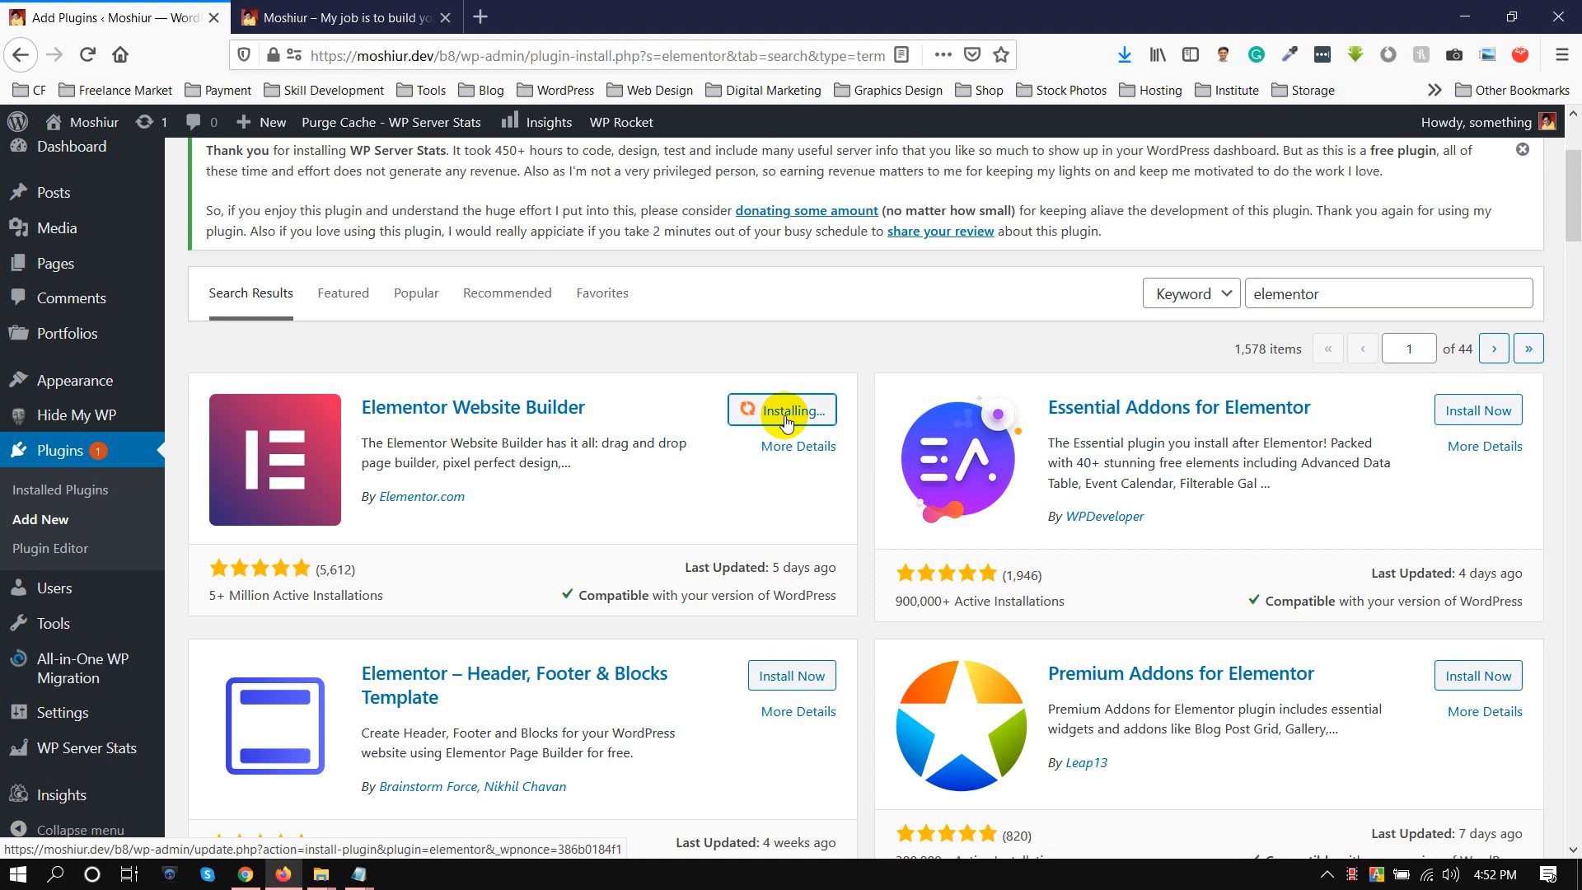
click(816, 417)
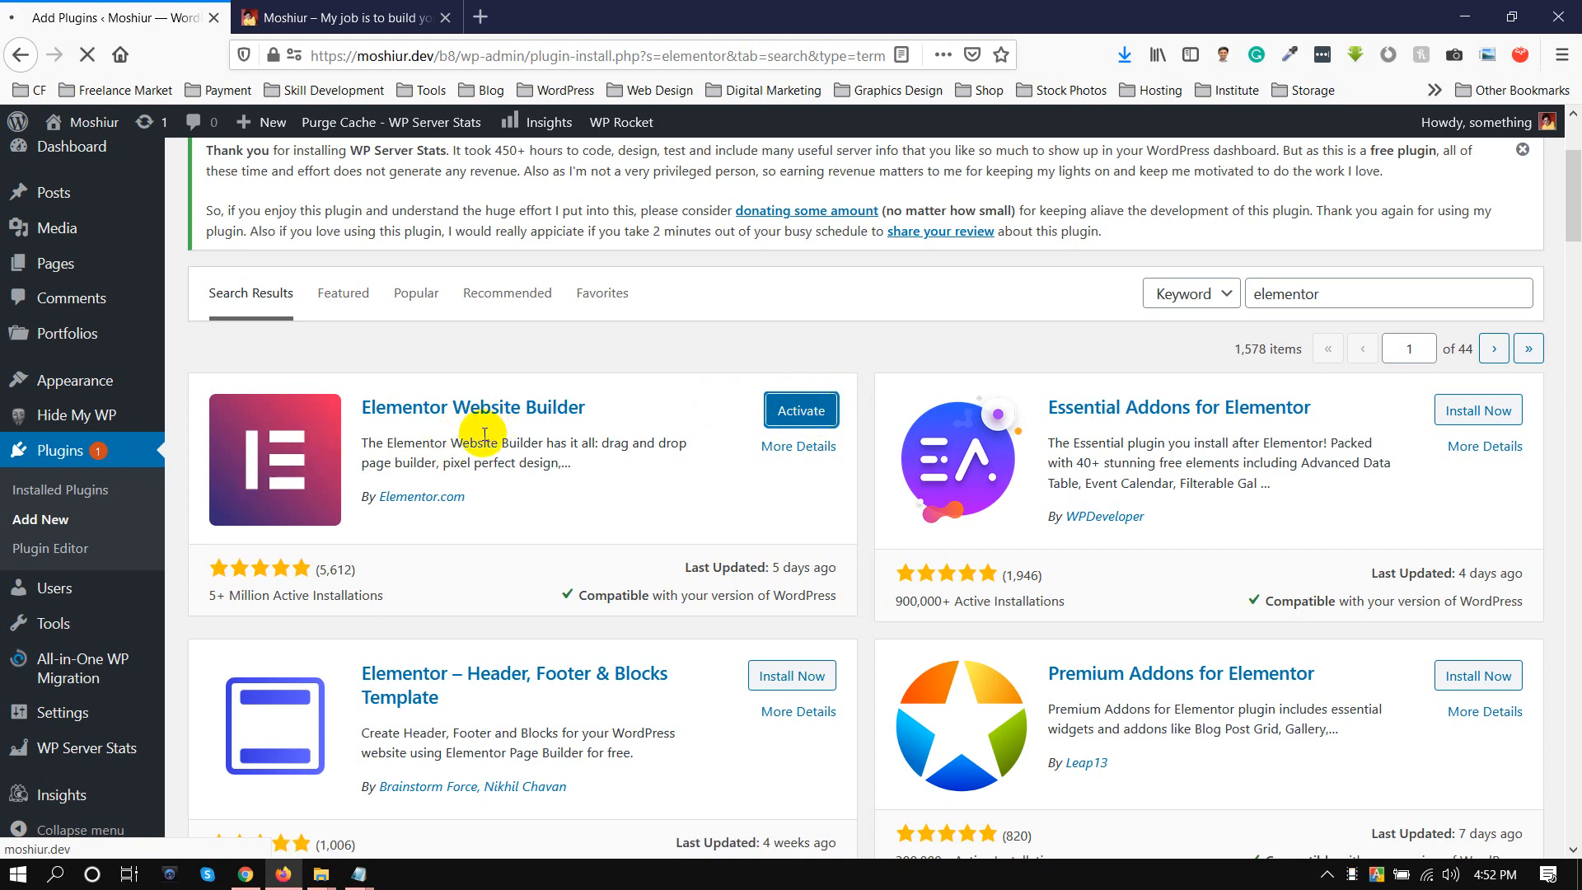
click(318, 12)
scroll(597, 412, down, 10)
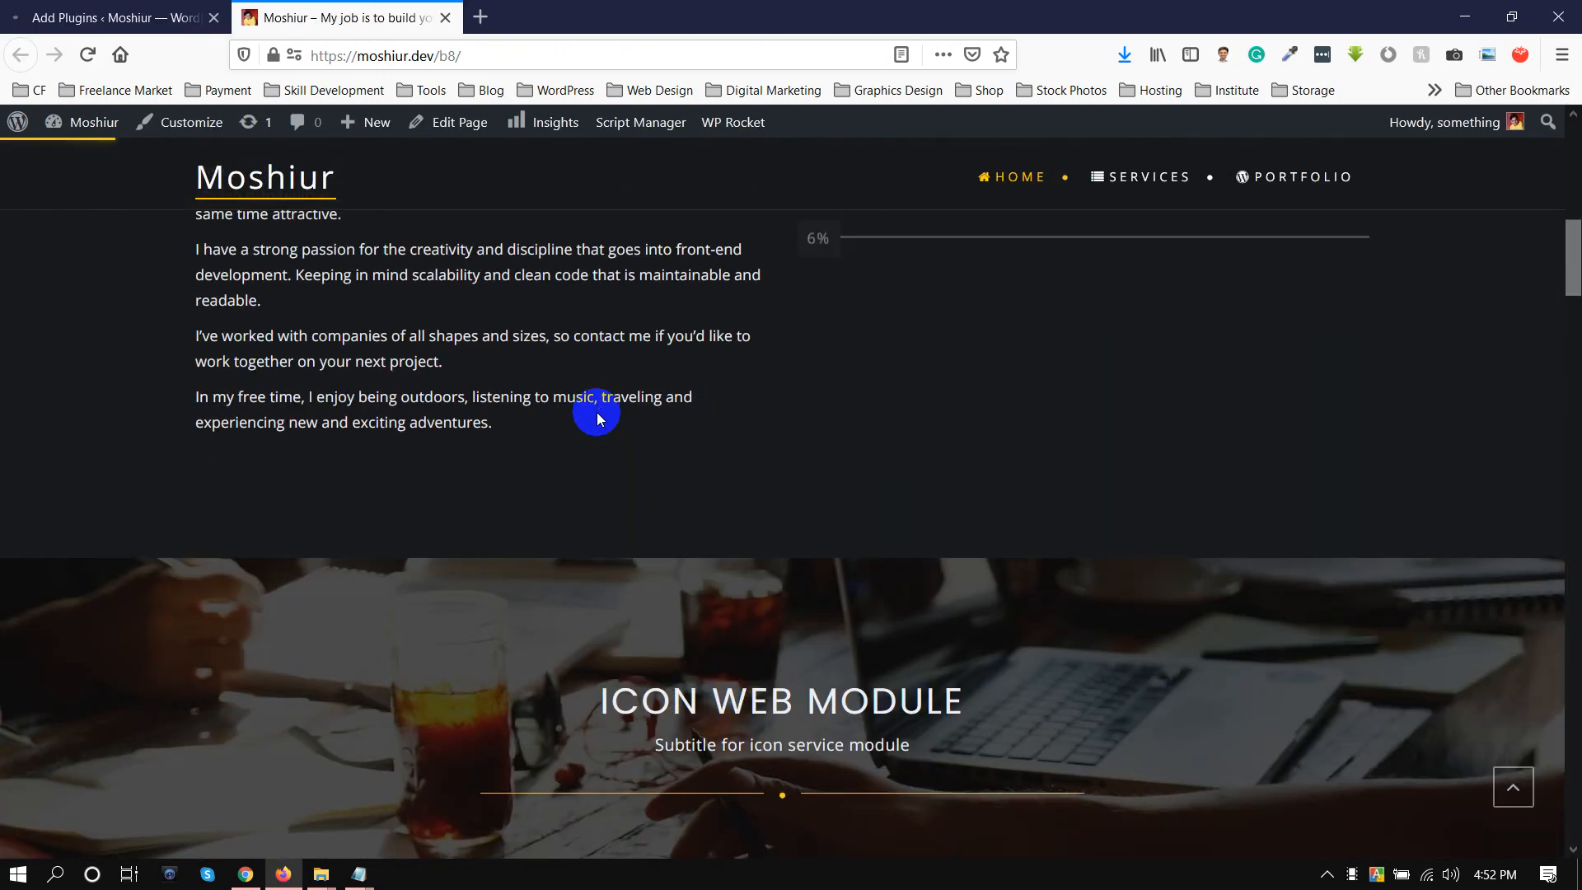
scroll(597, 415, down, 10)
scroll(596, 455, up, 15)
click(46, 8)
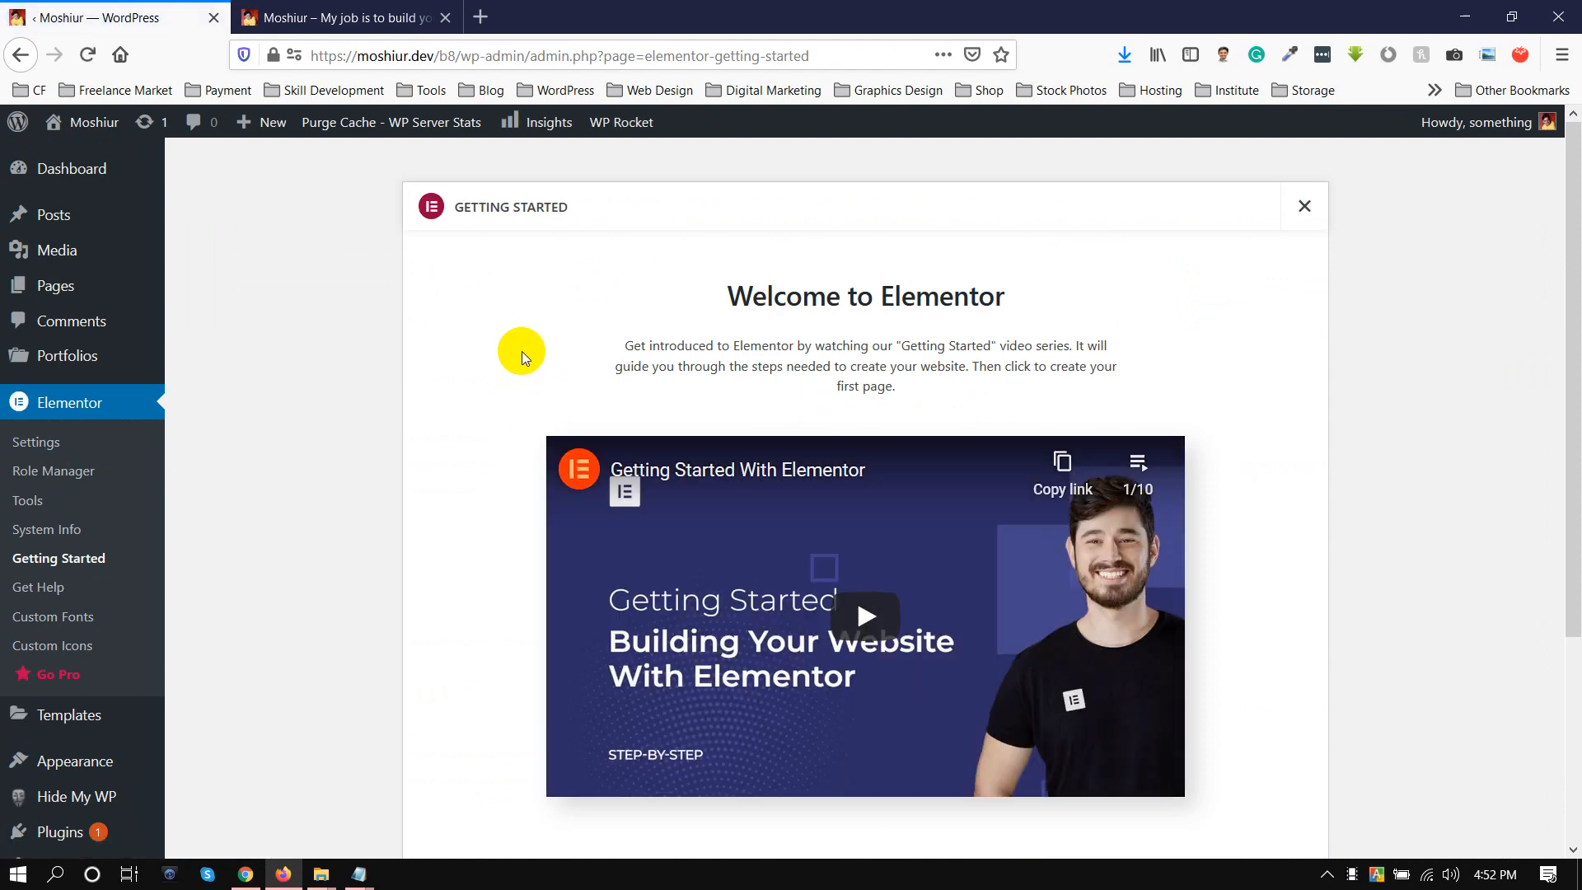
scroll(512, 451, down, 3)
scroll(389, 382, up, 3)
Go to the site's list of pages and start a new blank page.
click(138, 356)
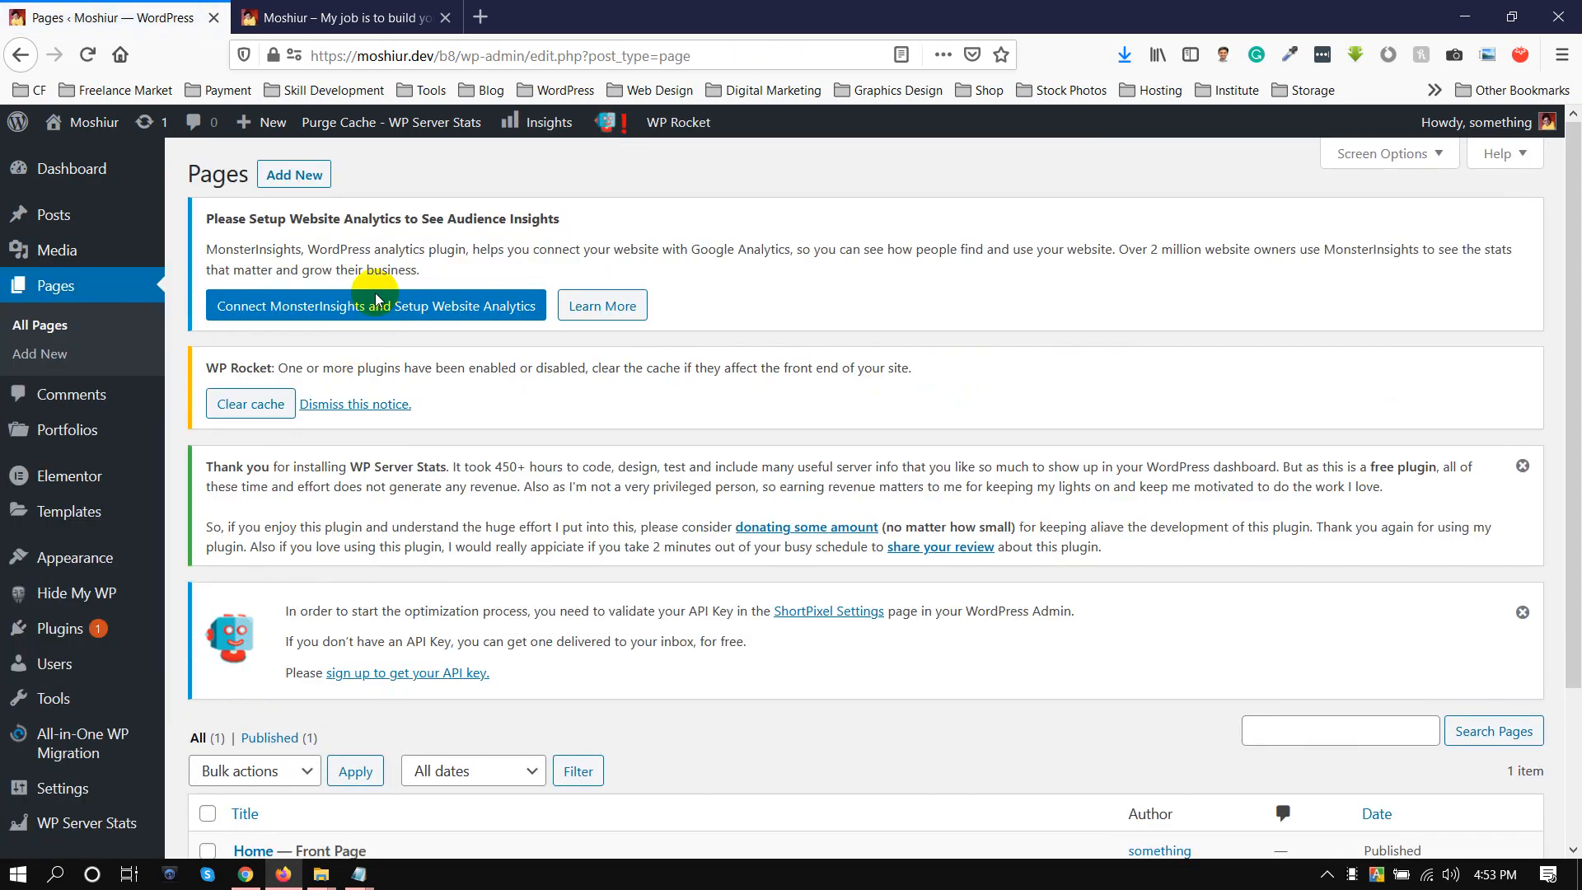
scroll(459, 407, down, 3)
scroll(459, 399, up, 4)
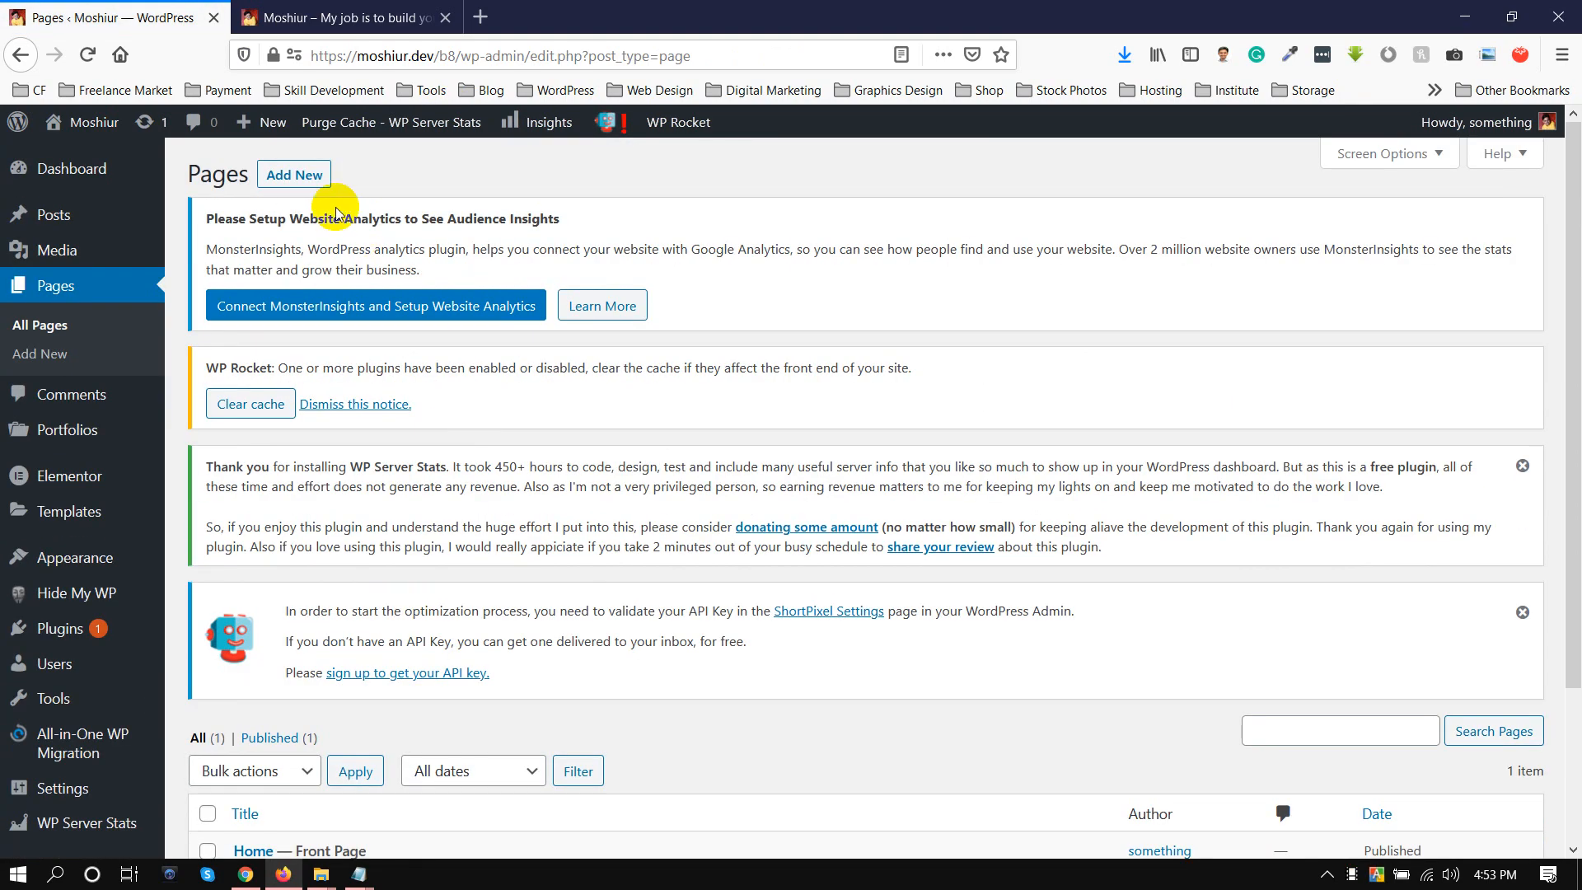
click(307, 173)
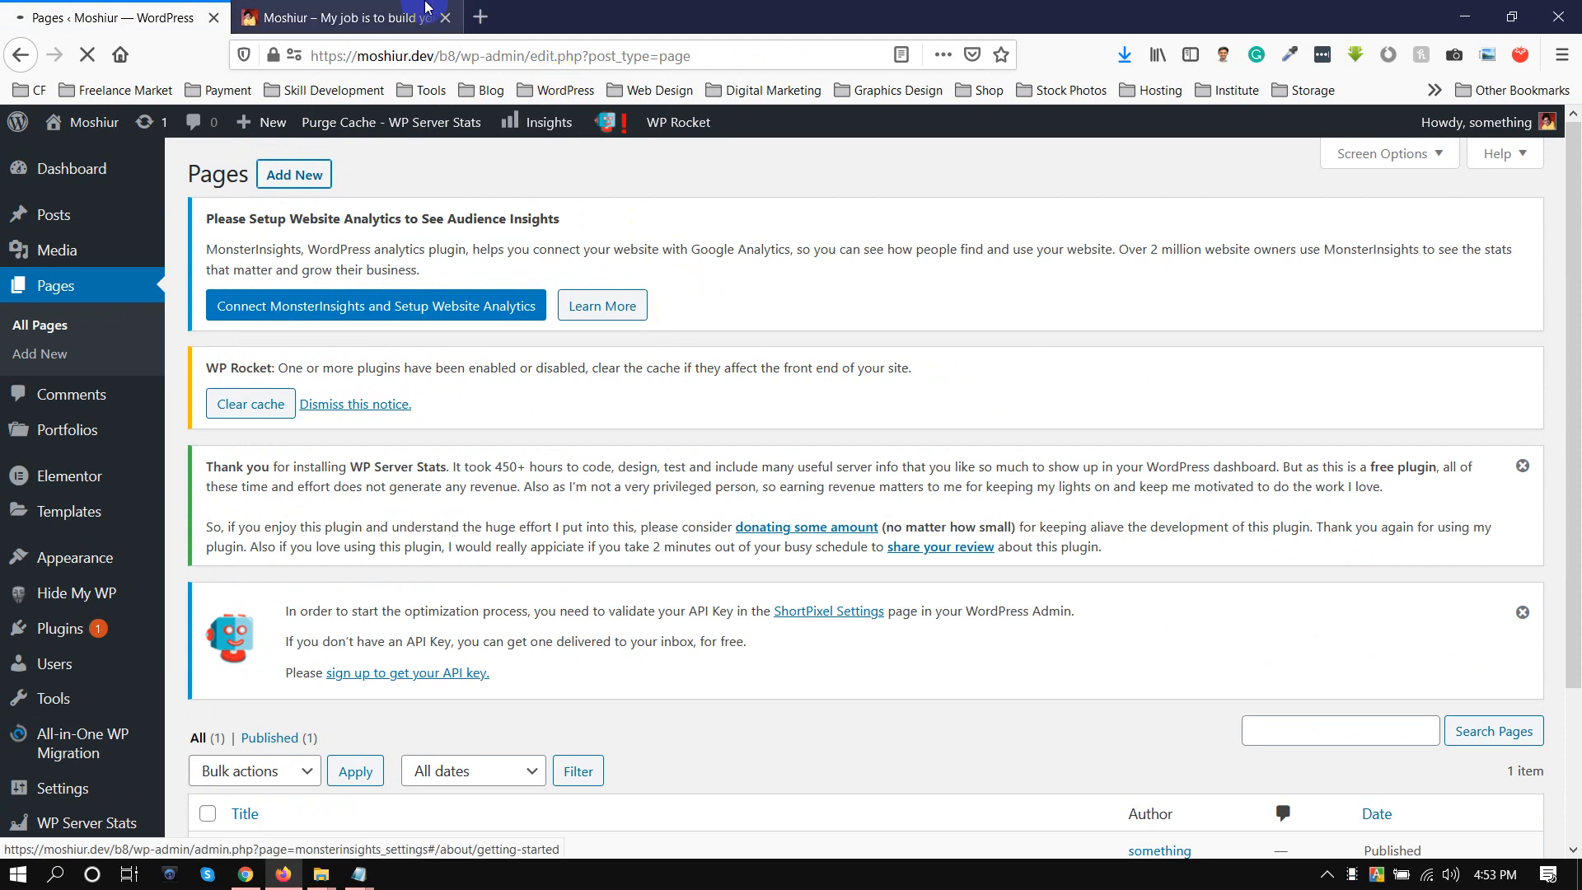
click(346, 18)
click(135, 8)
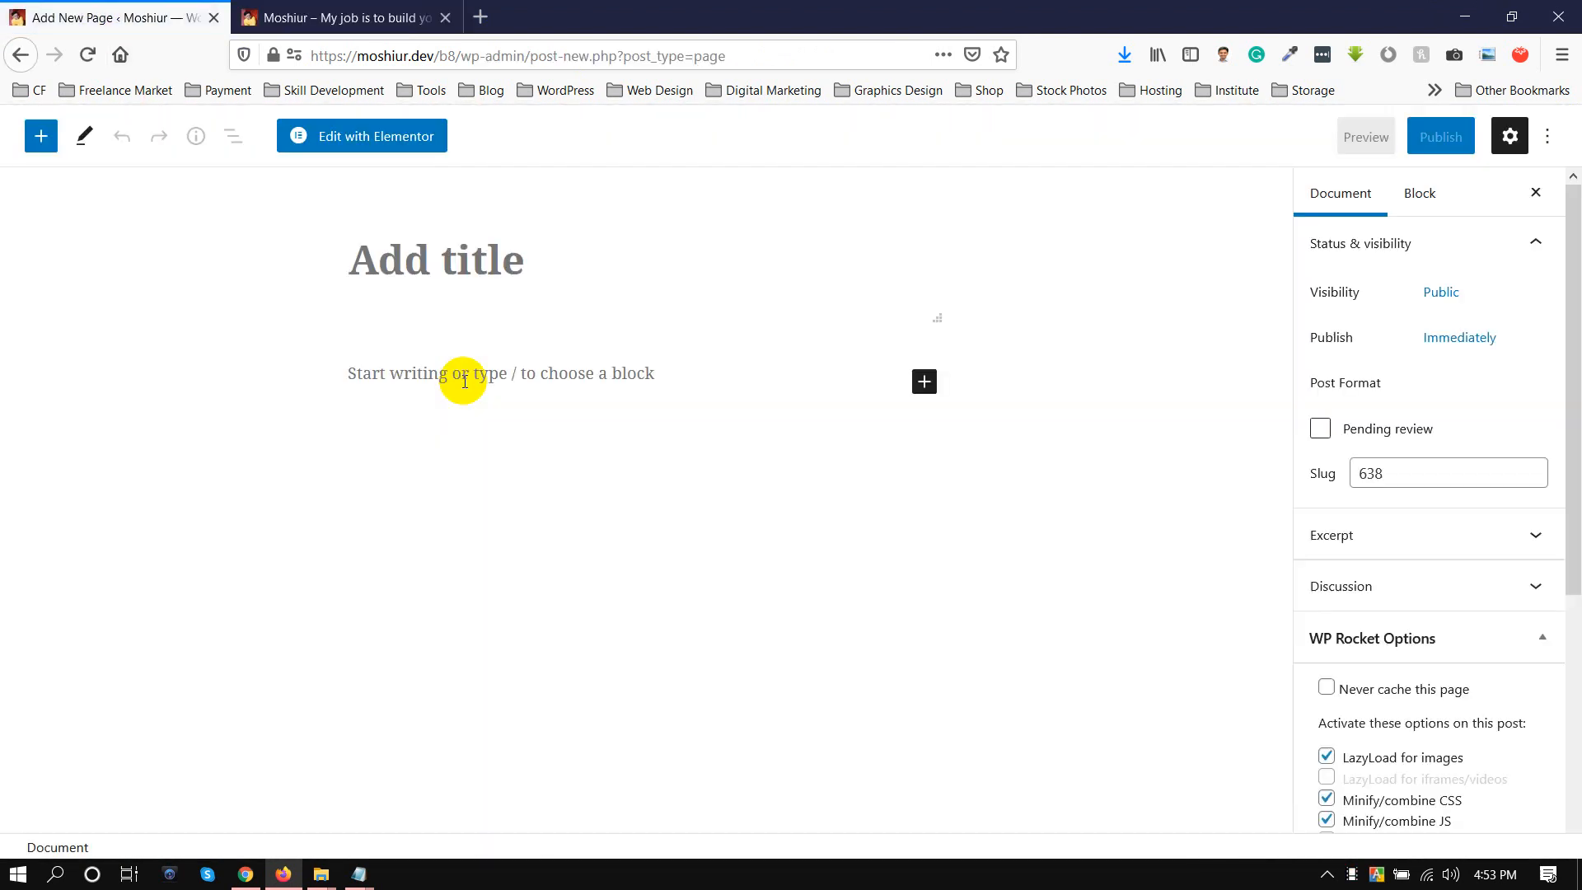
Title the new page "Contact" and publish it.
text(Contact)
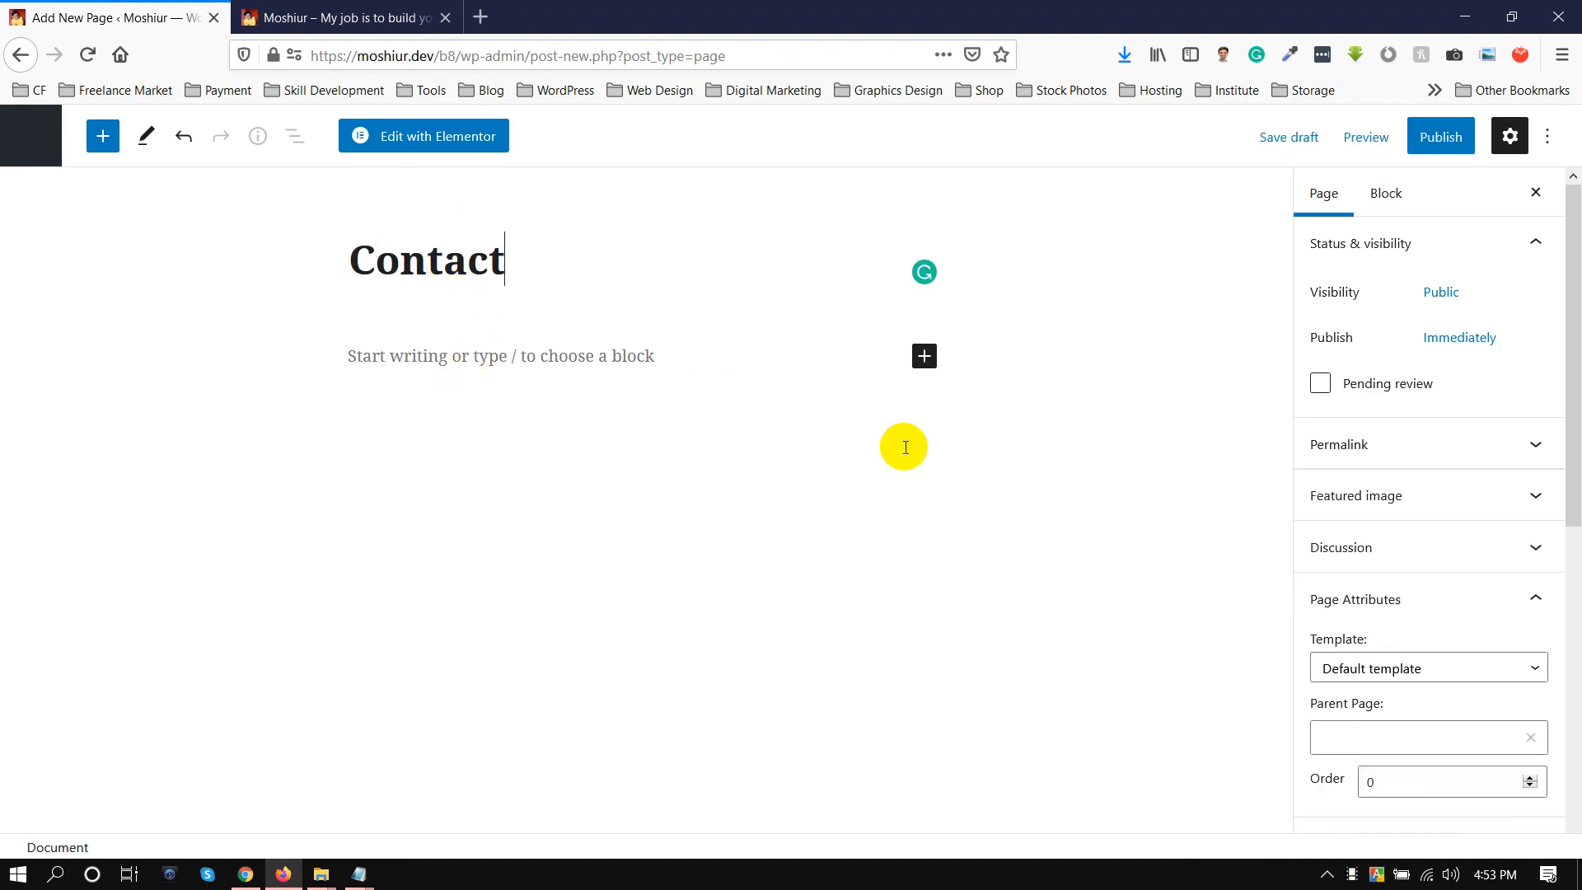
scroll(1478, 641, down, 2)
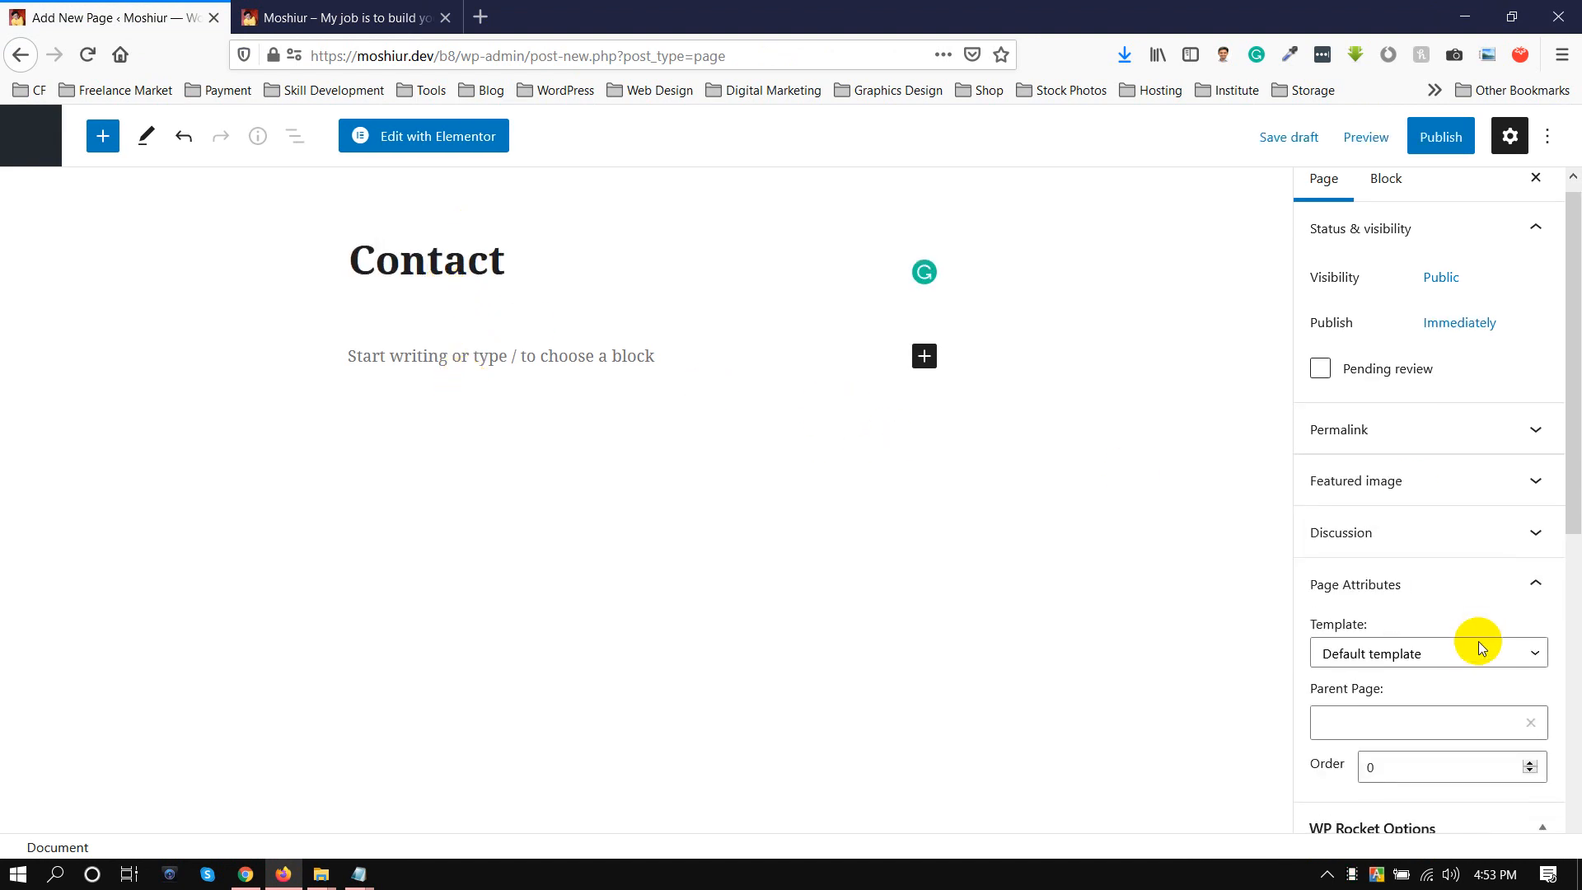
click(1440, 137)
click(1375, 136)
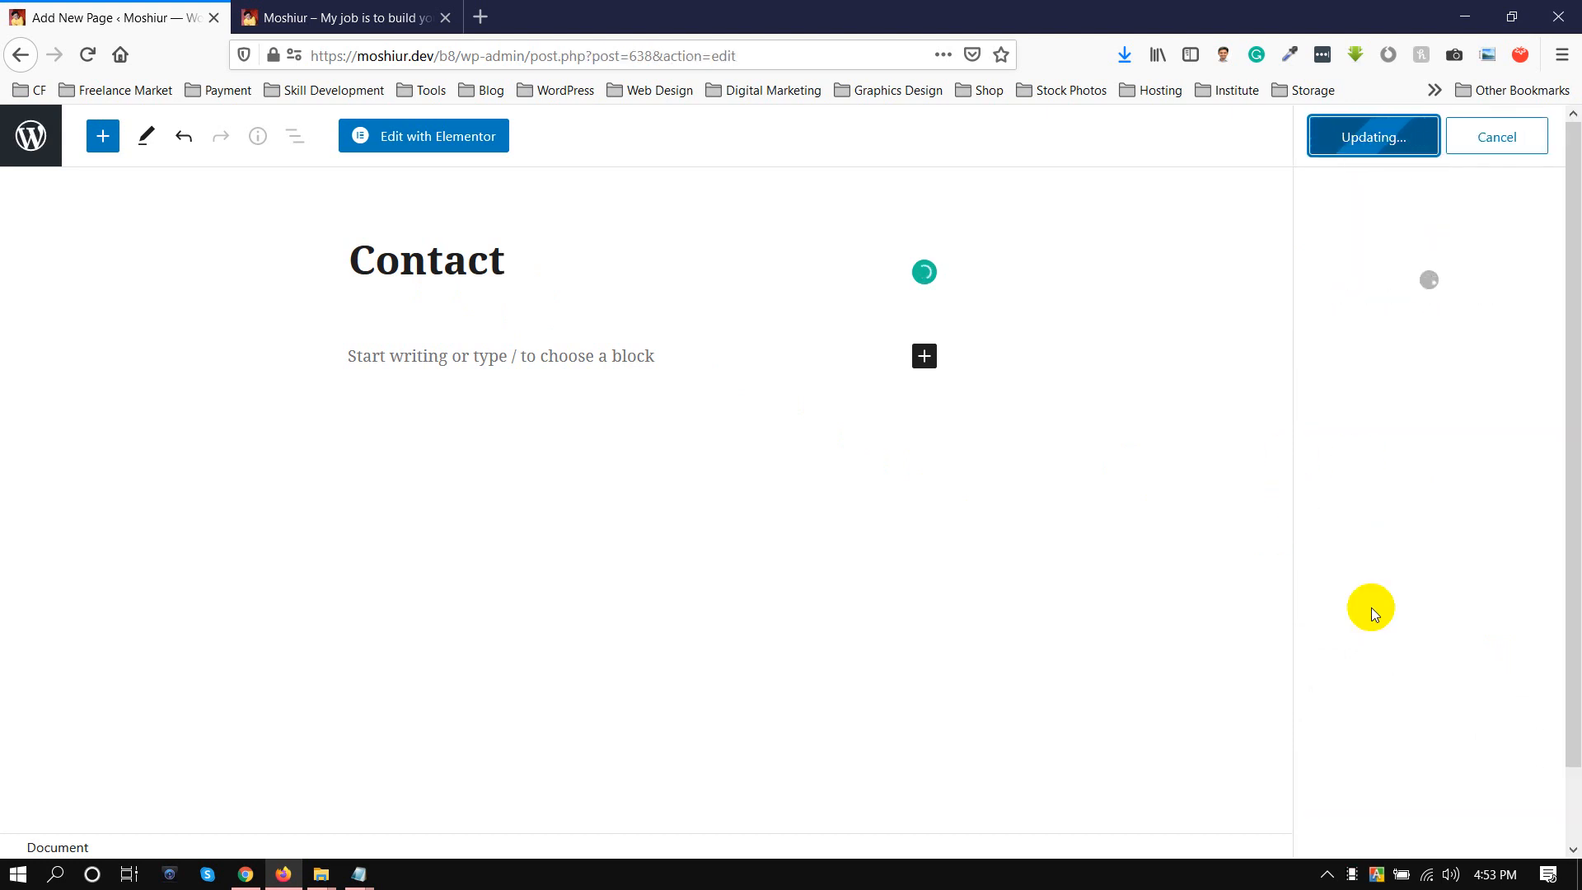
Load the WordPress dashboard in the browser tab showing the live site and place that tab before the page editor's tab.
click(329, 17)
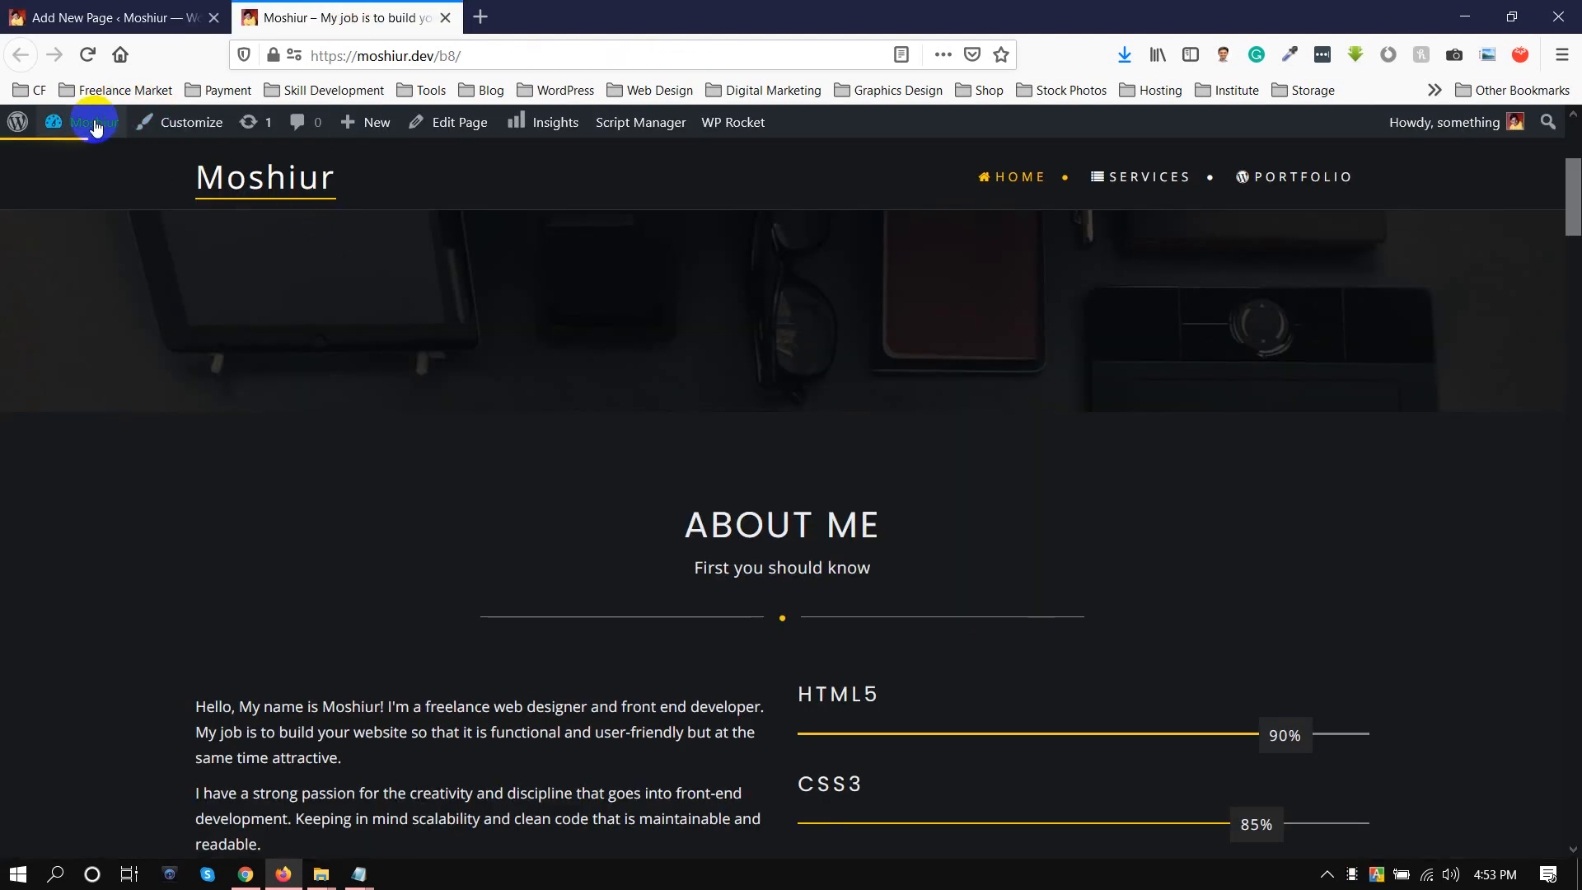
mouse_move(91, 122)
right_click(85, 164)
click(882, 427)
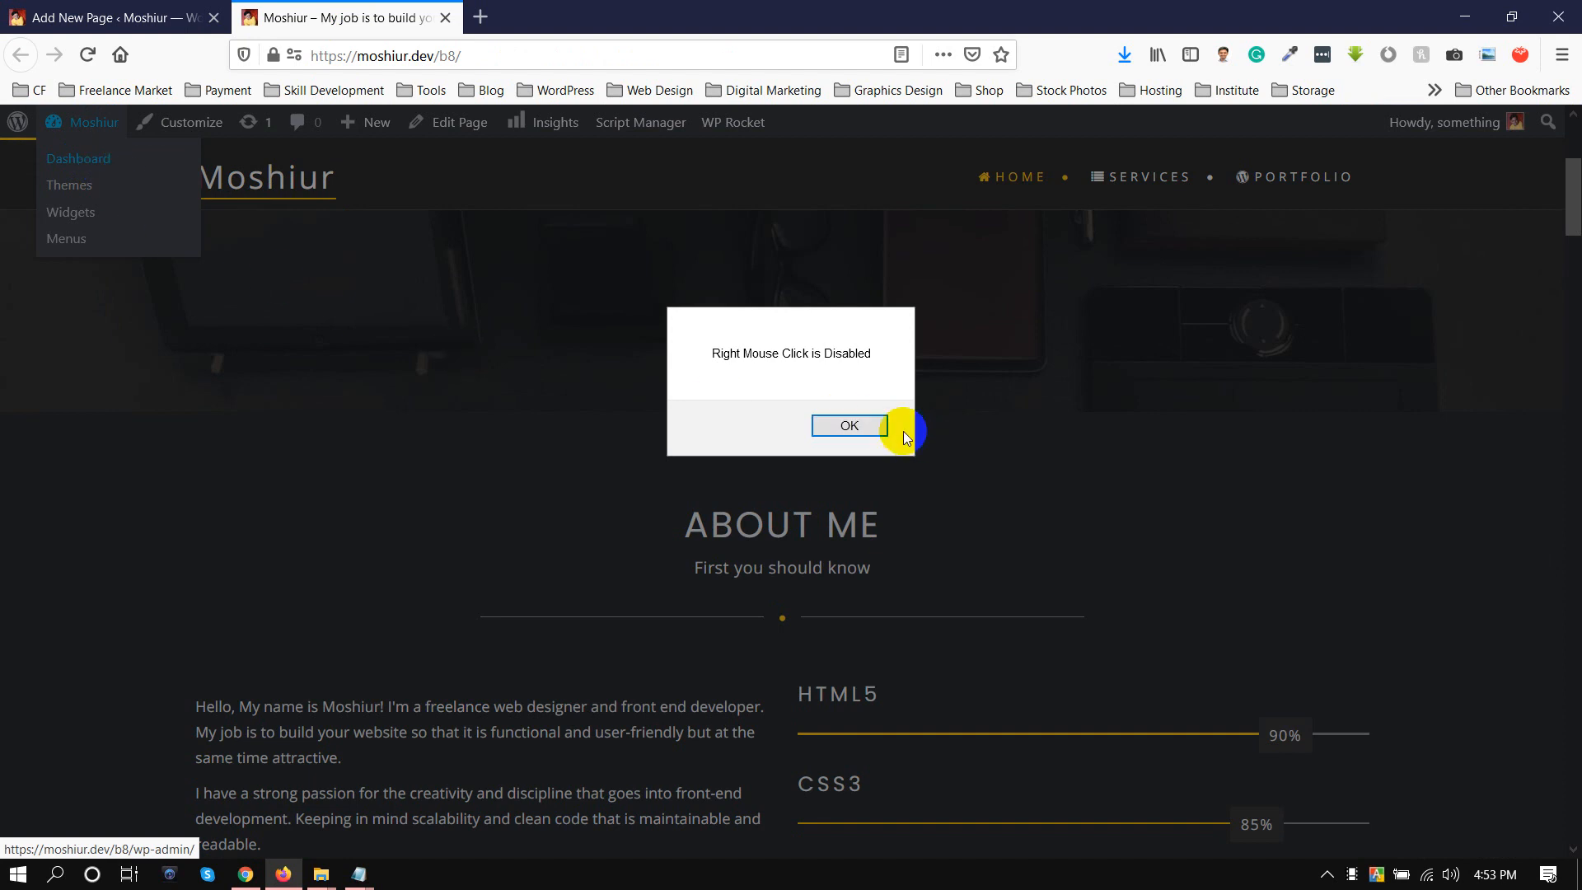
click(82, 158)
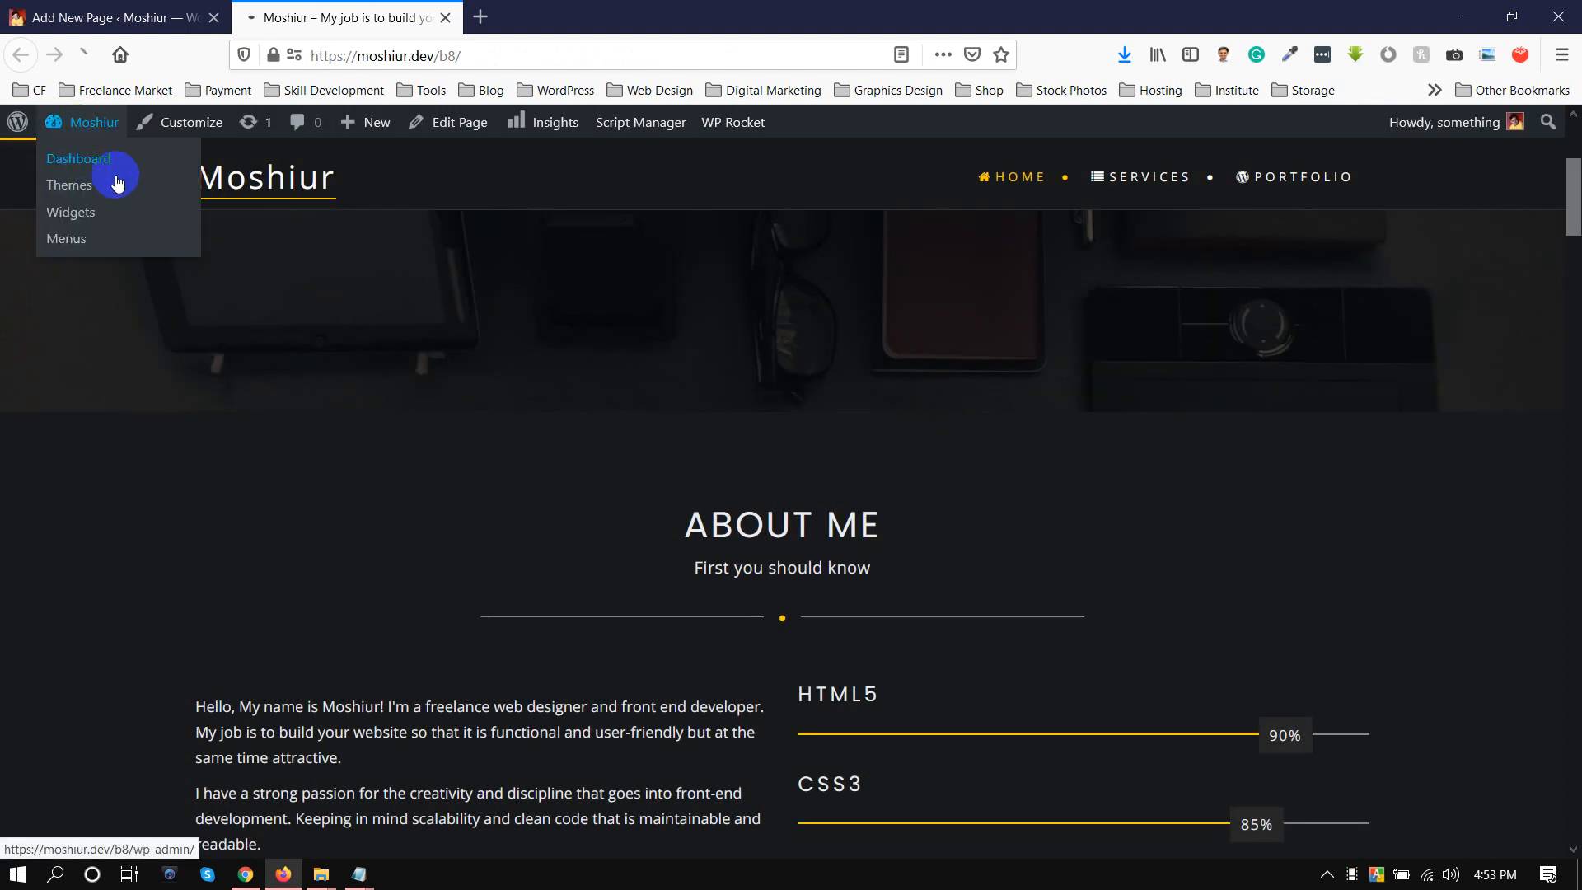
drag(338, 19, 99, 18)
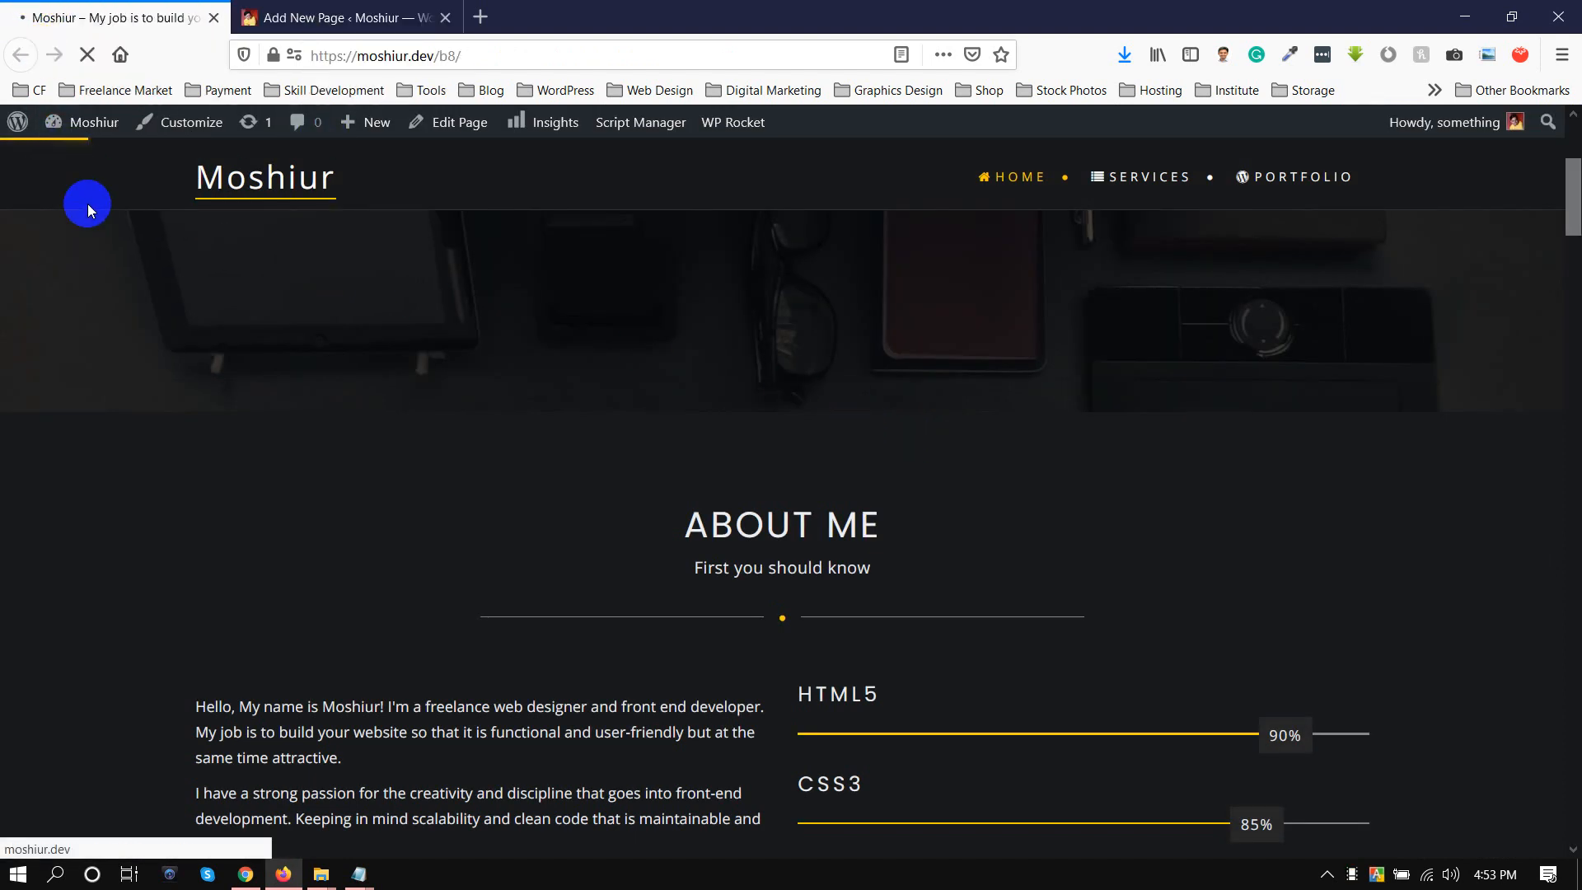
Open the published Contact page in a new browser tab and view its default layout.
click(313, 18)
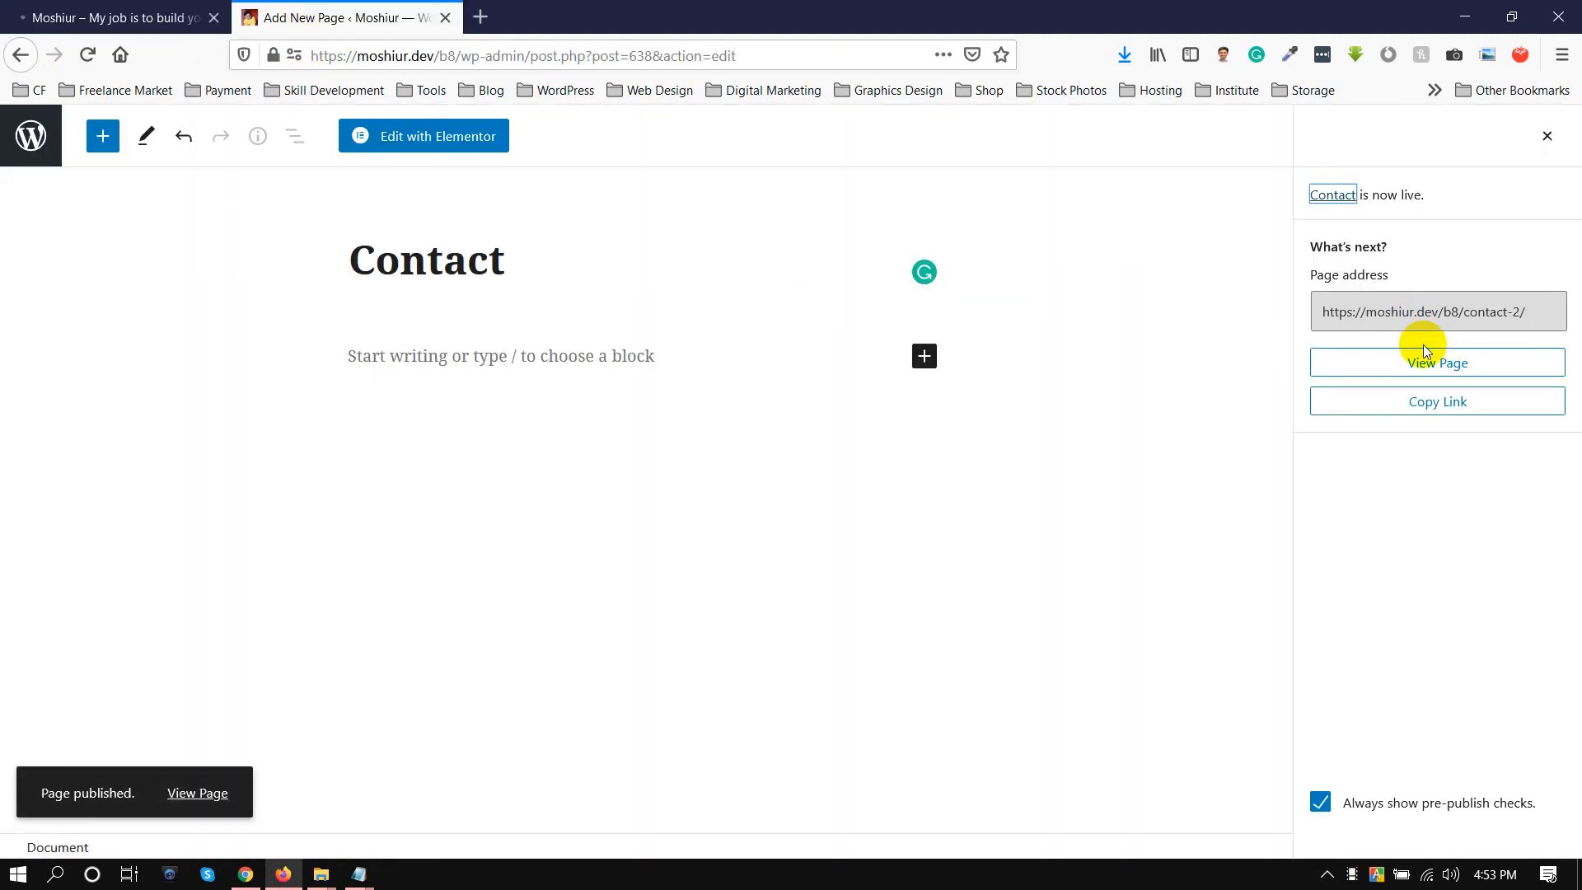
click(1427, 369)
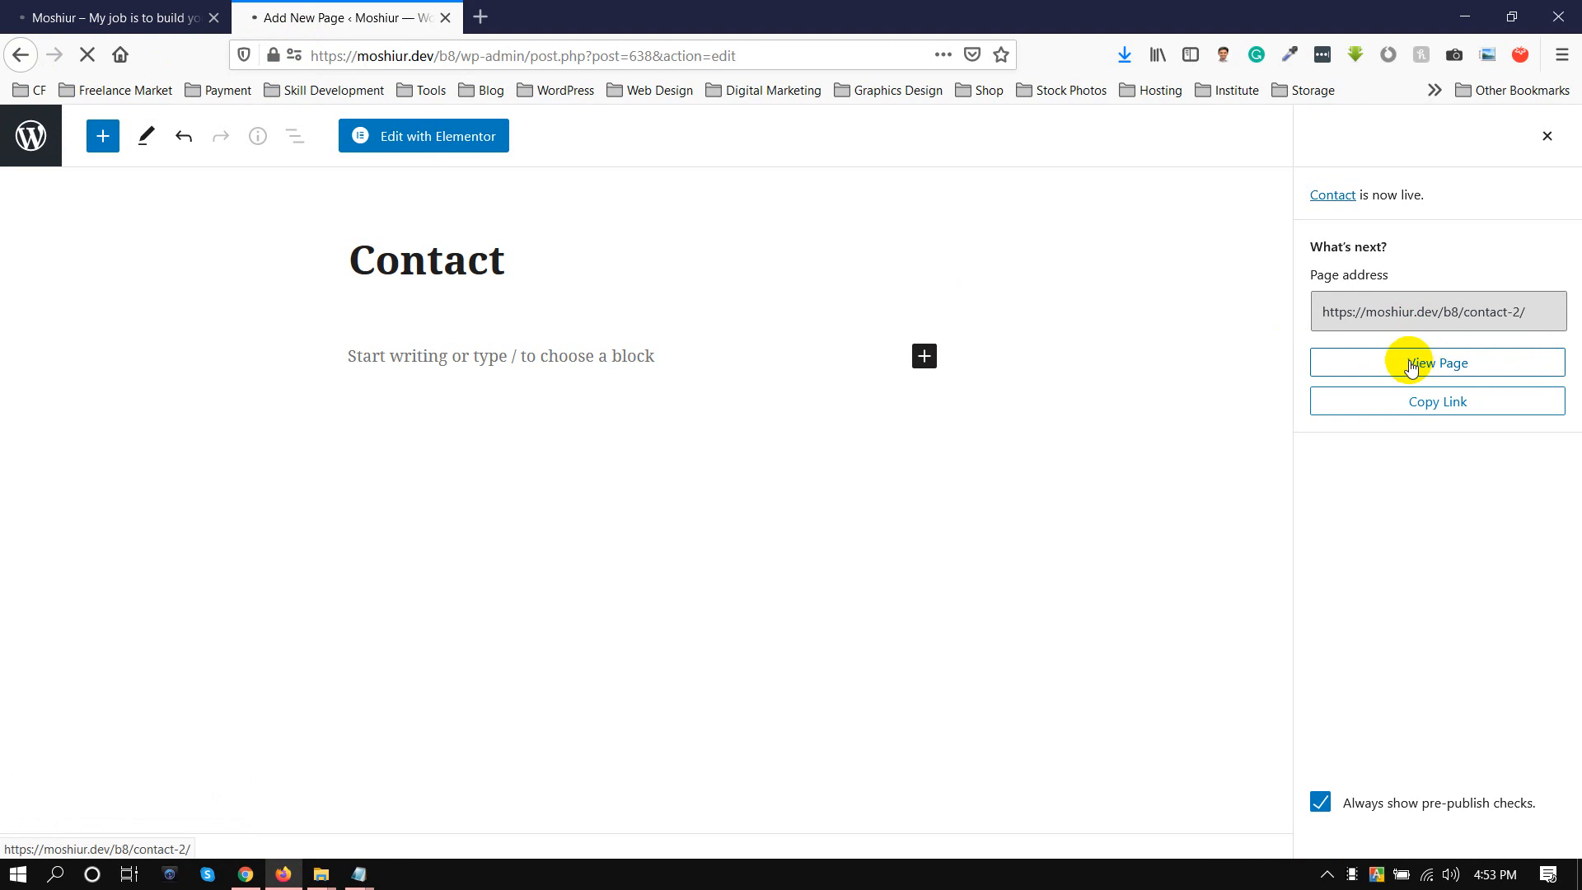
right_click(1420, 362)
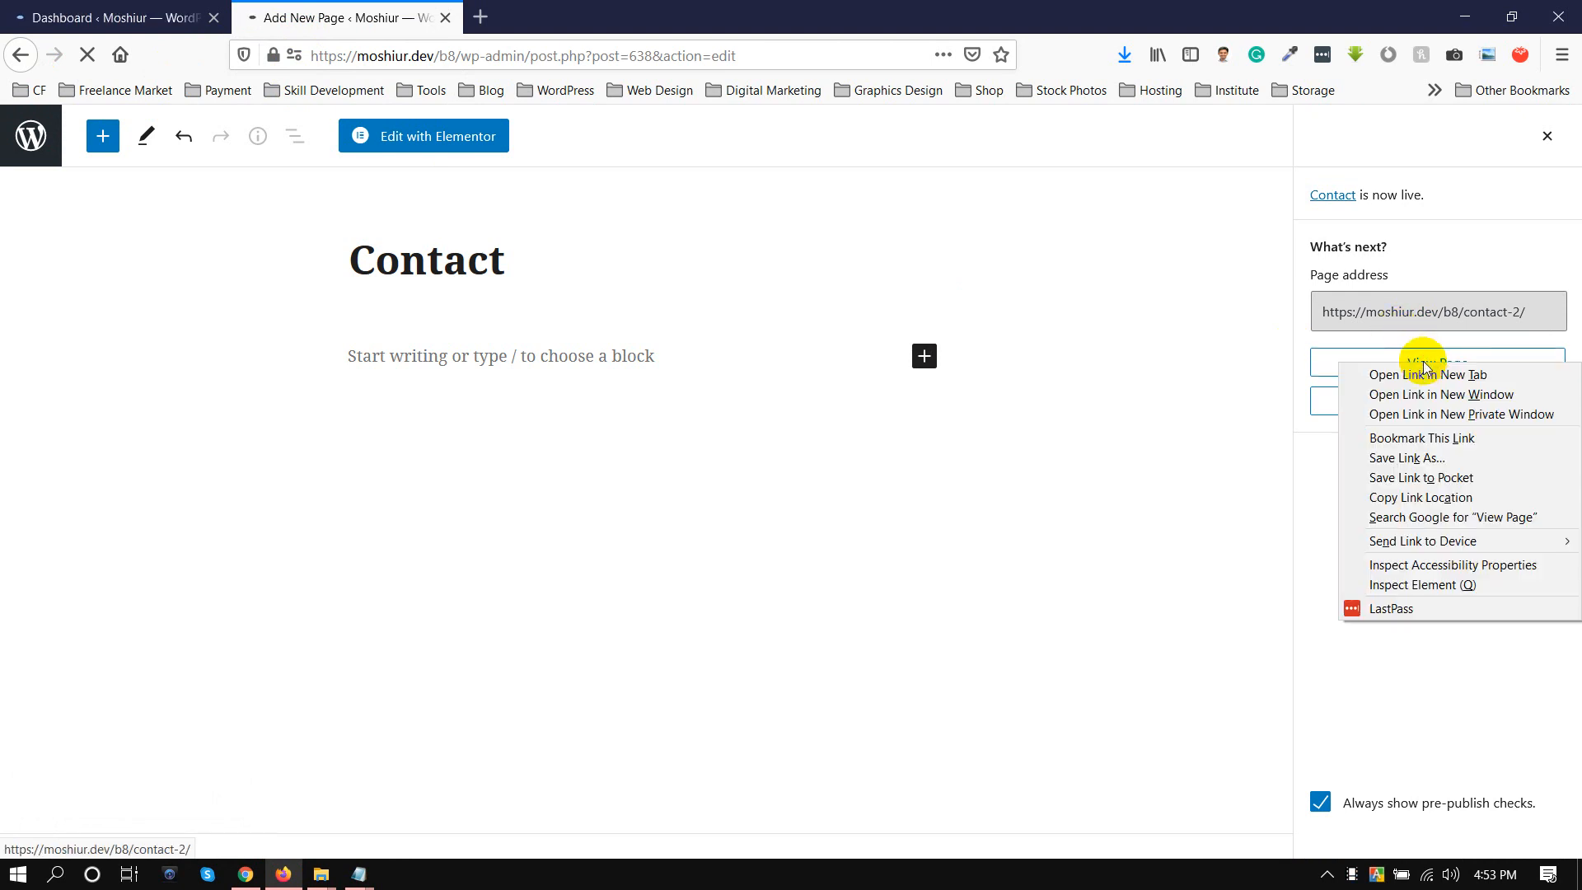
click(1422, 372)
click(264, 8)
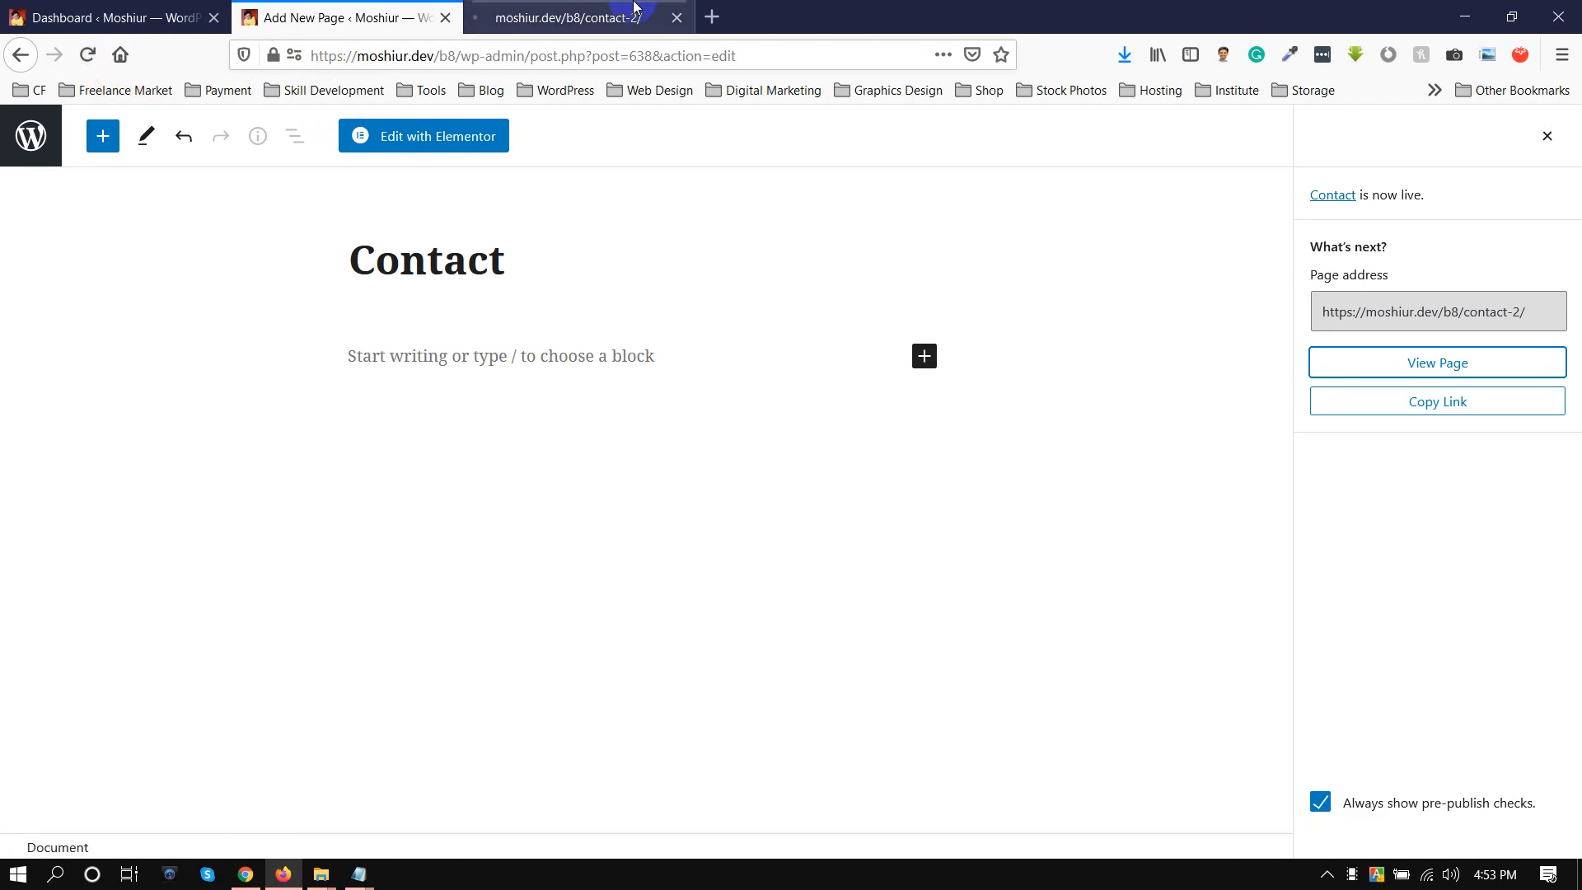
click(602, 12)
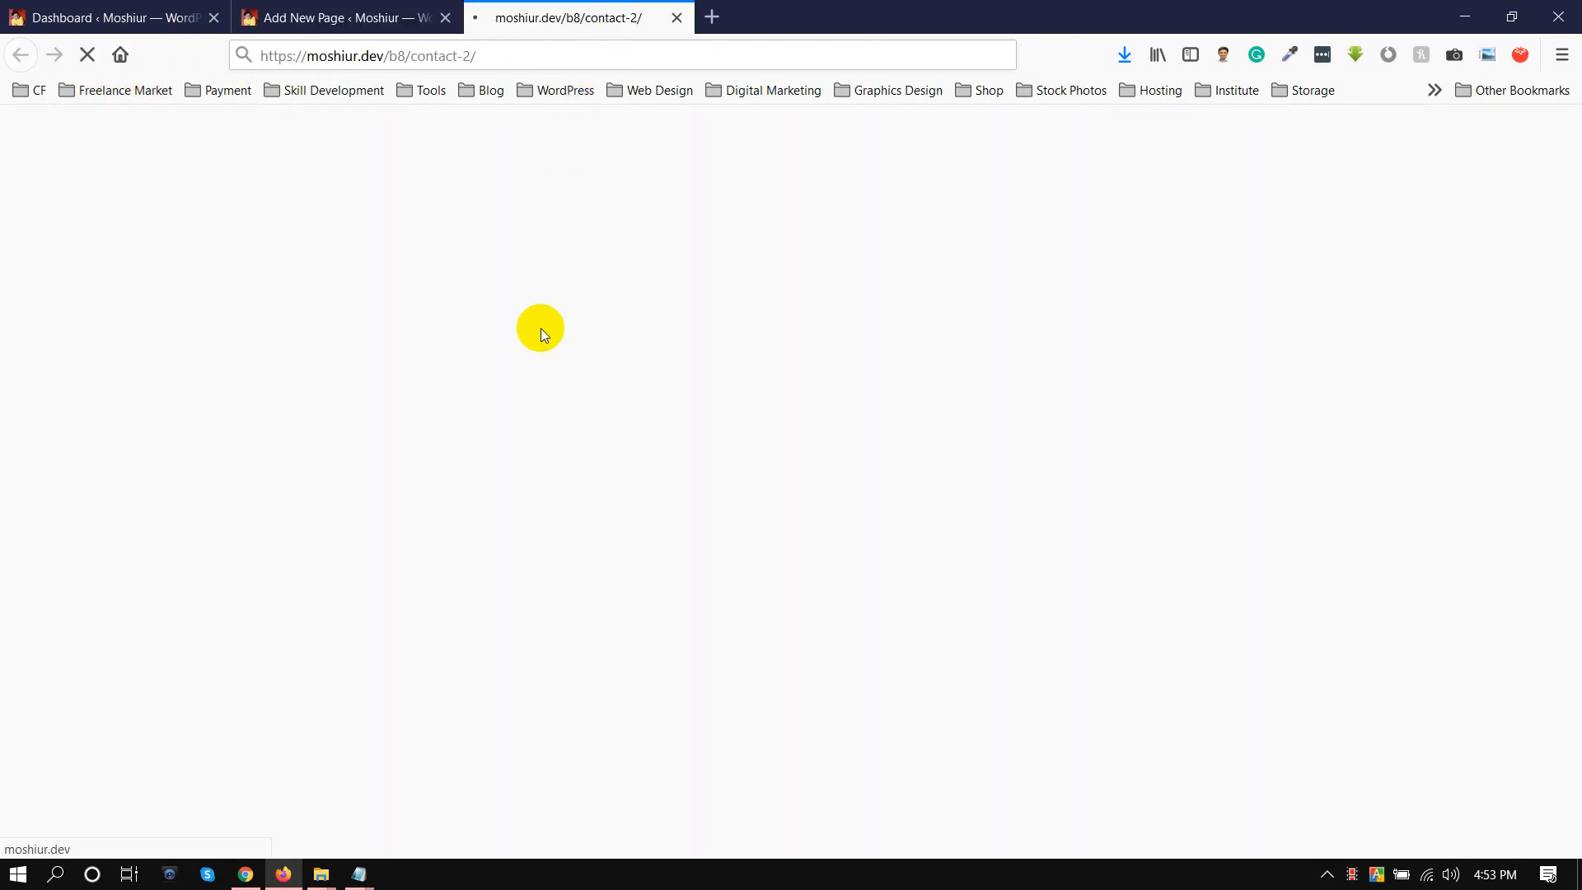
click(65, 15)
scroll(593, 359, down, 6)
scroll(594, 358, up, 6)
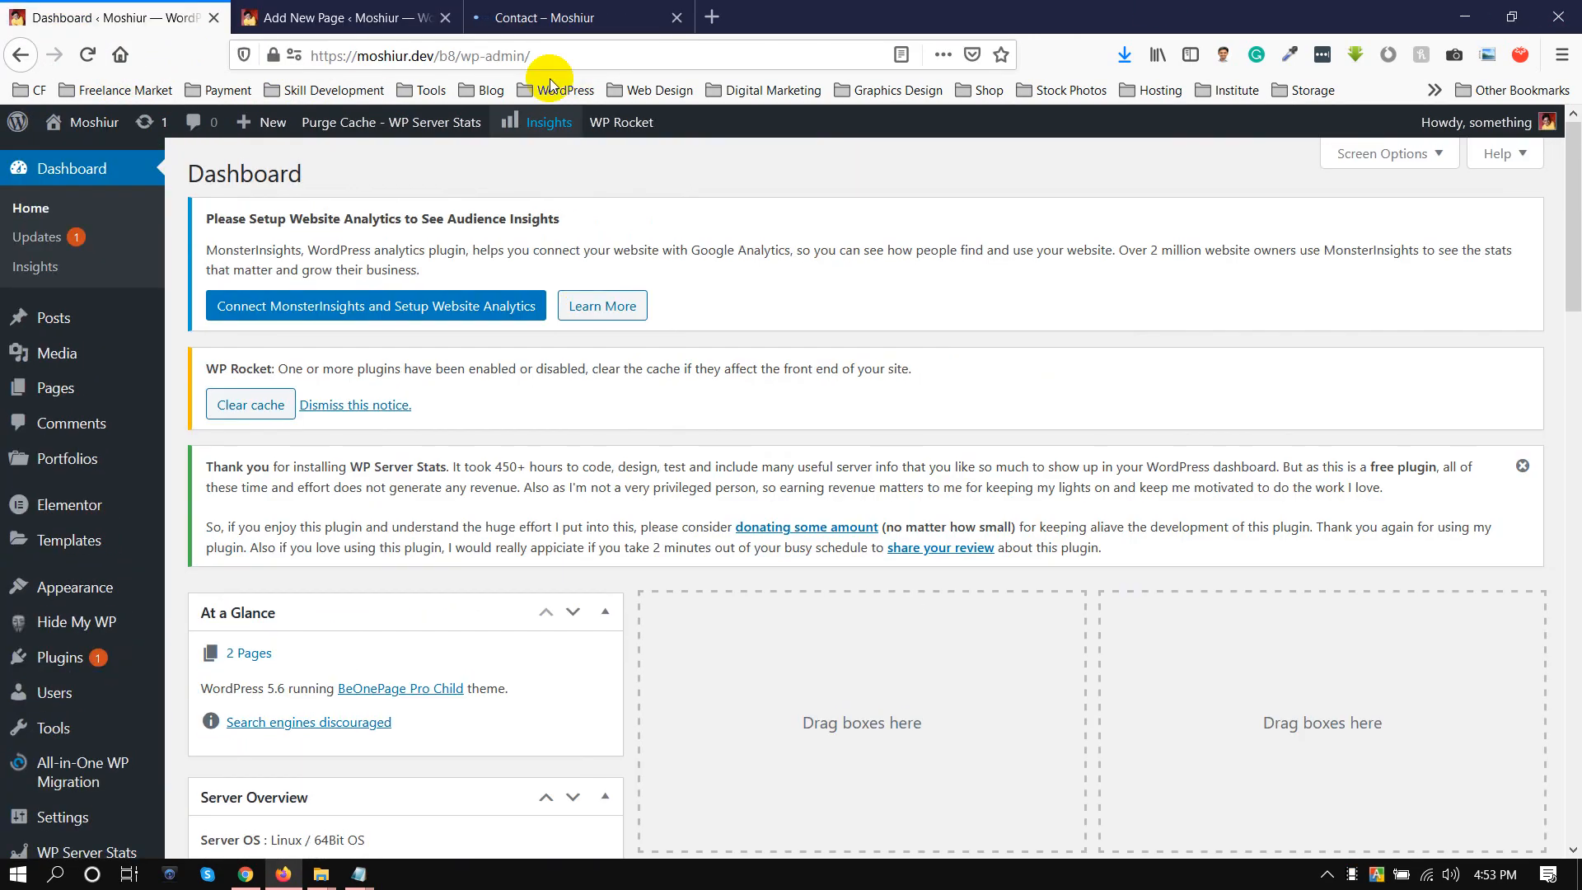
click(569, 17)
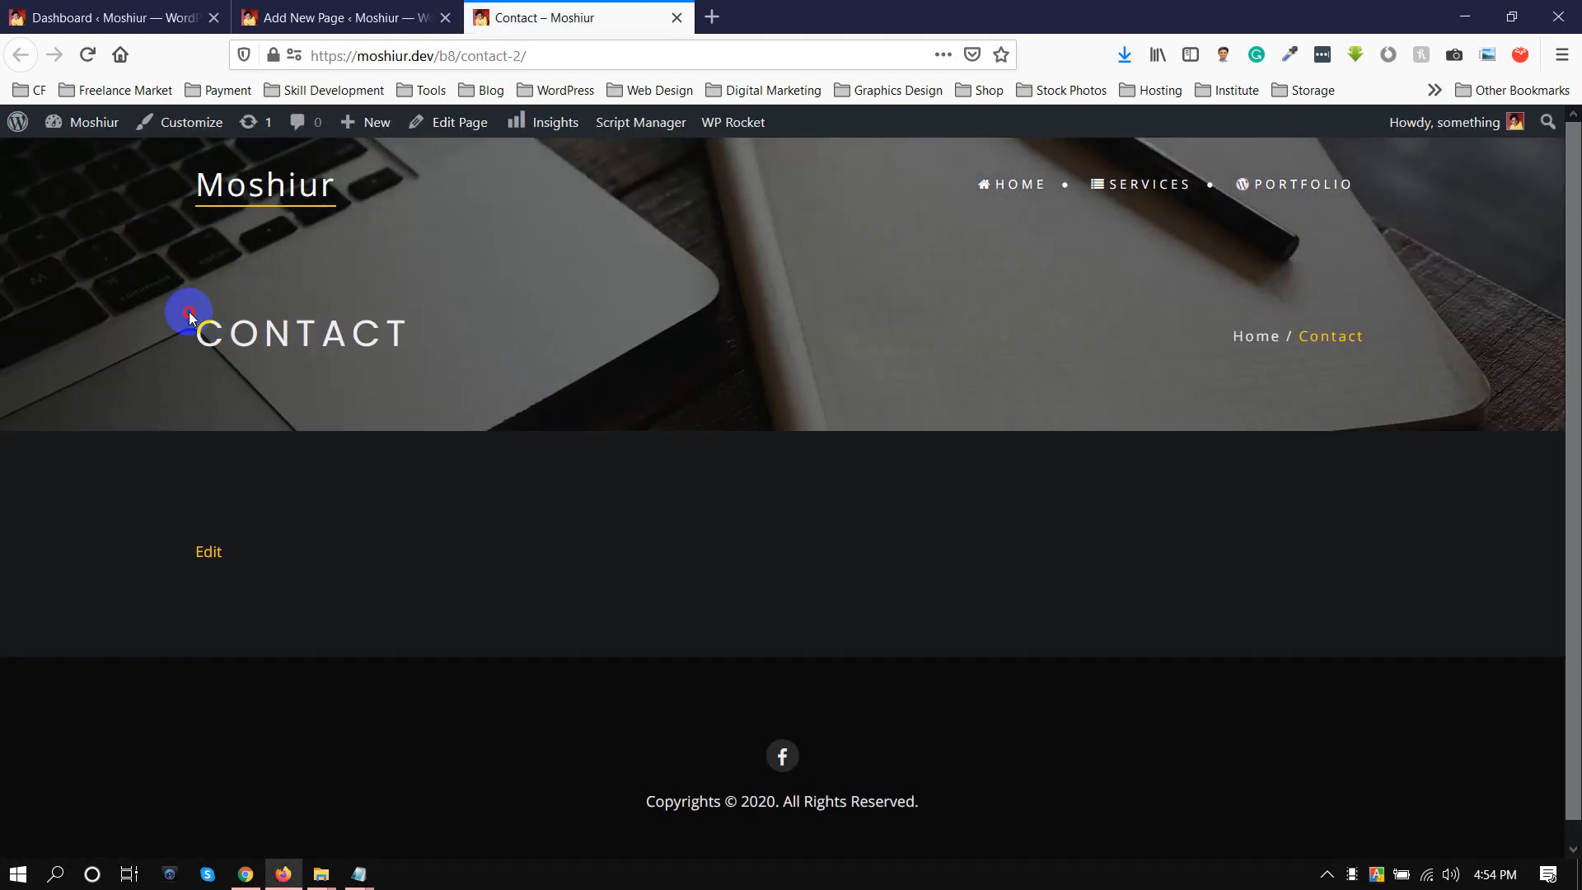
click(865, 339)
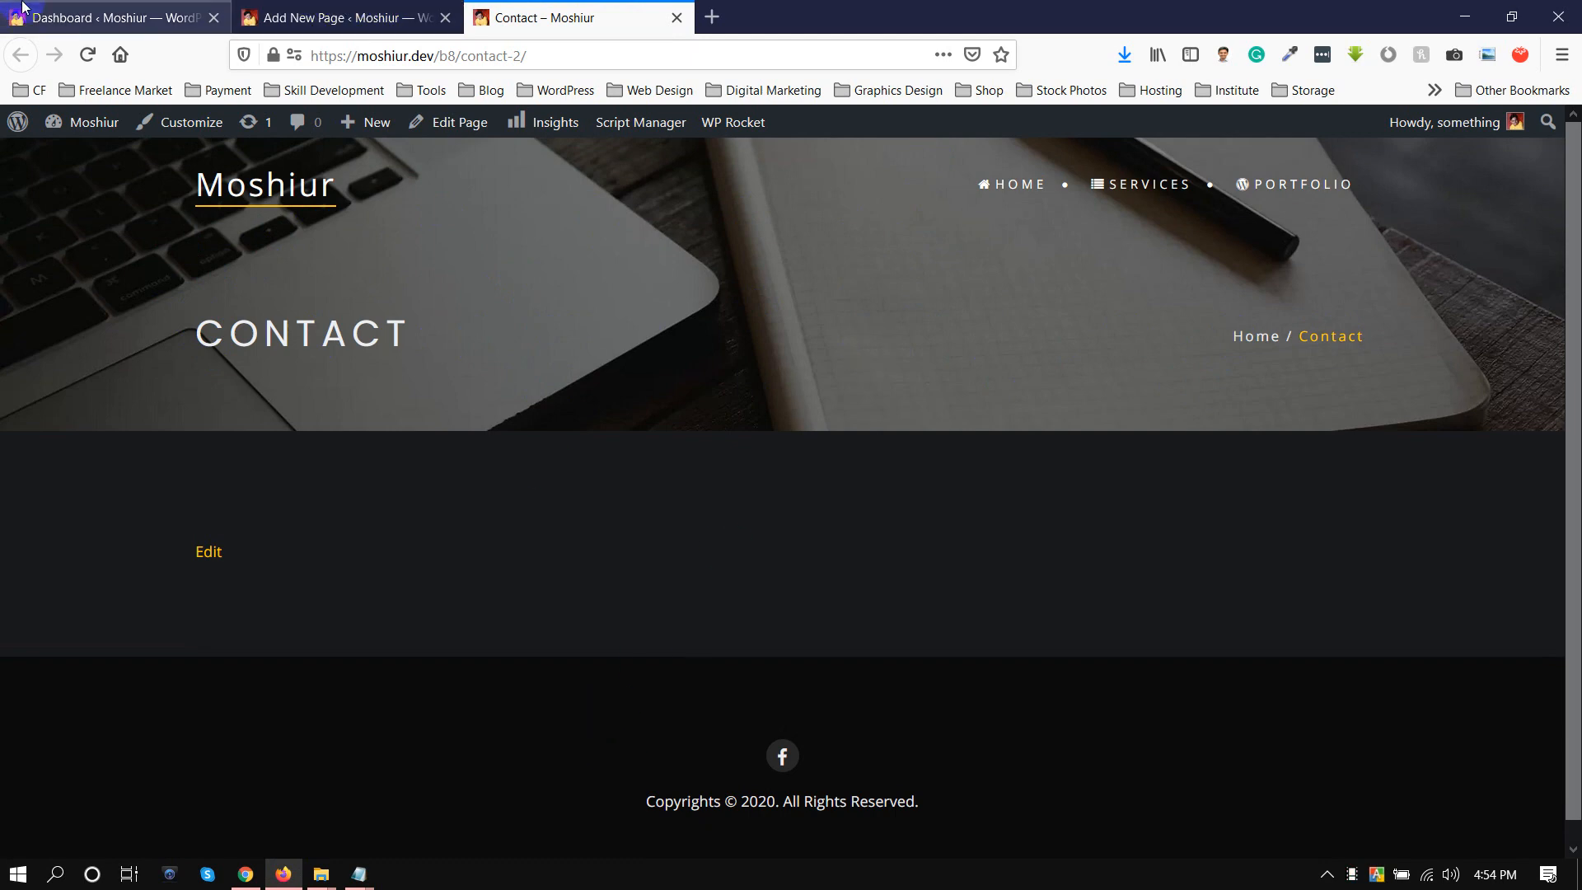
Return to the Contact page's editor, dismiss the publish confirmation and set the page template to Elementor Full Width.
click(363, 18)
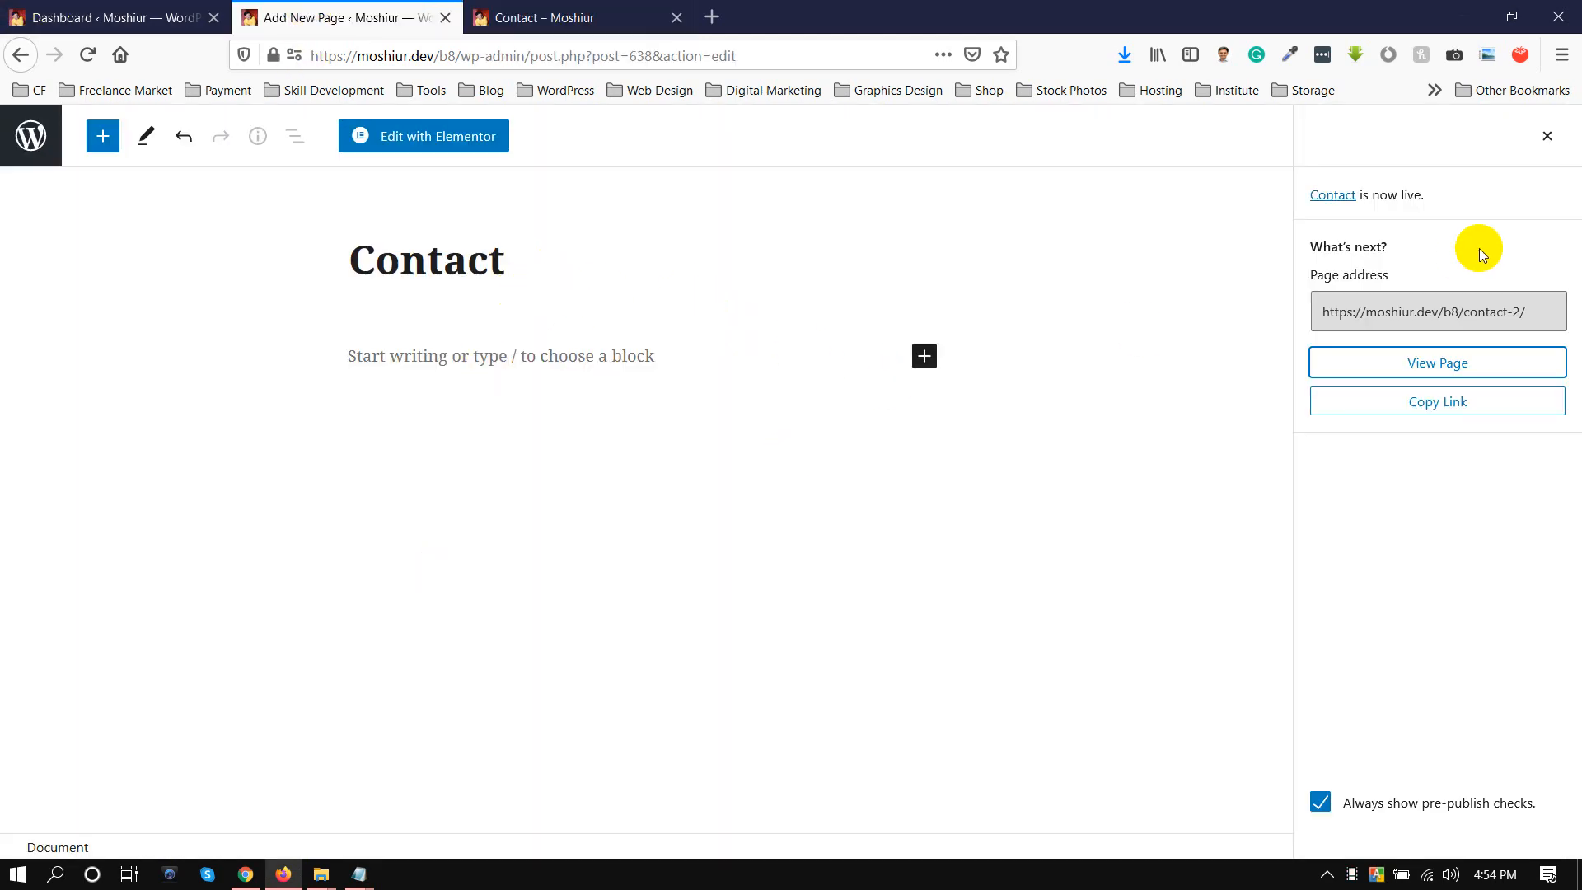
click(1547, 135)
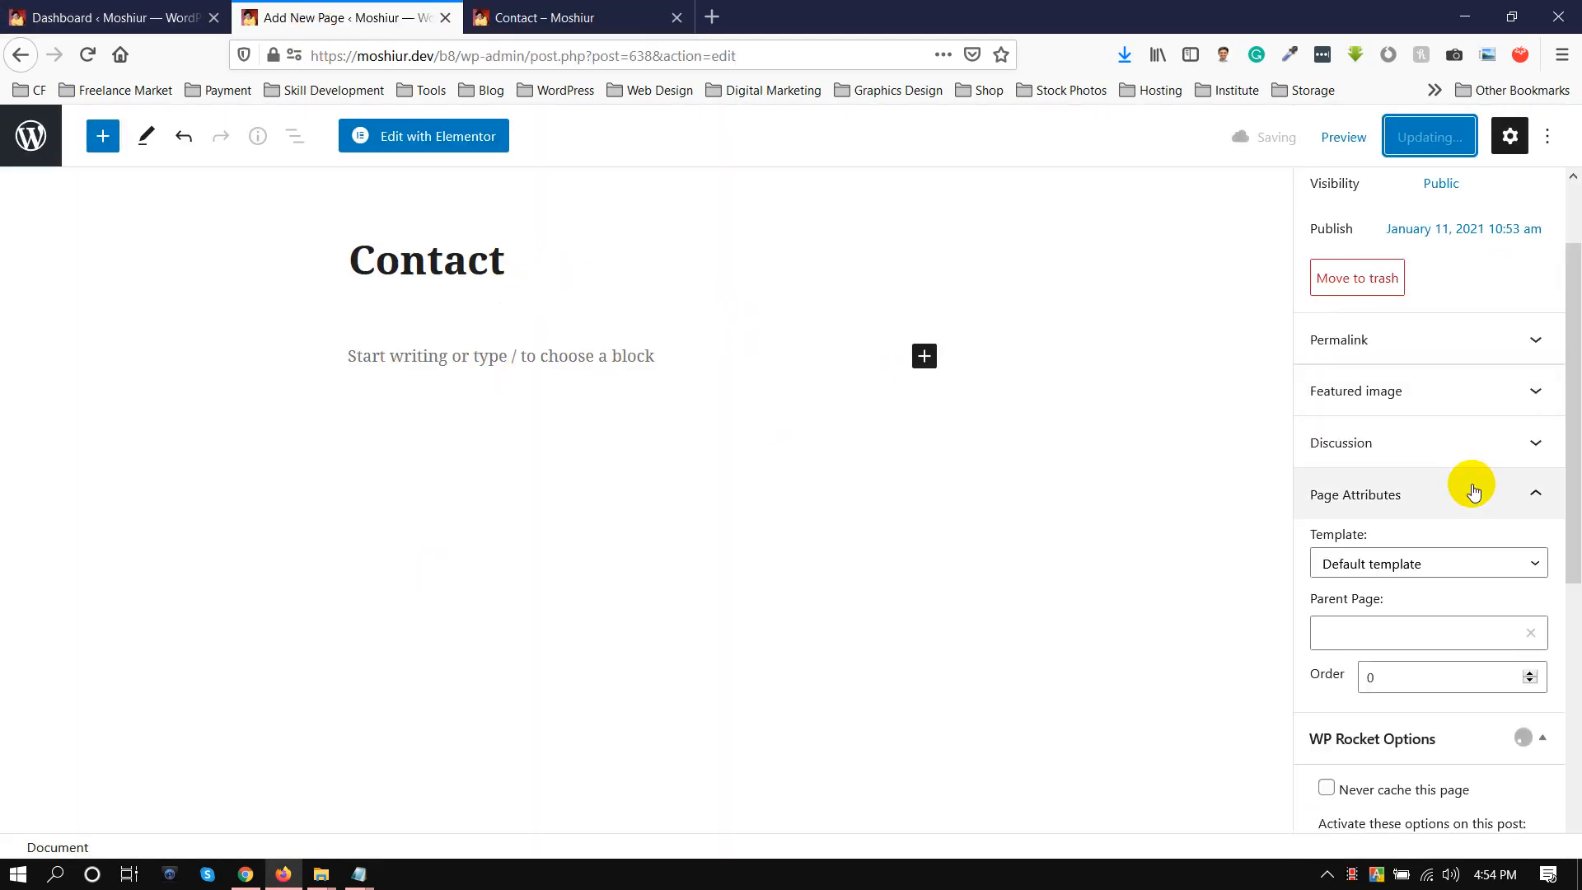
click(1379, 577)
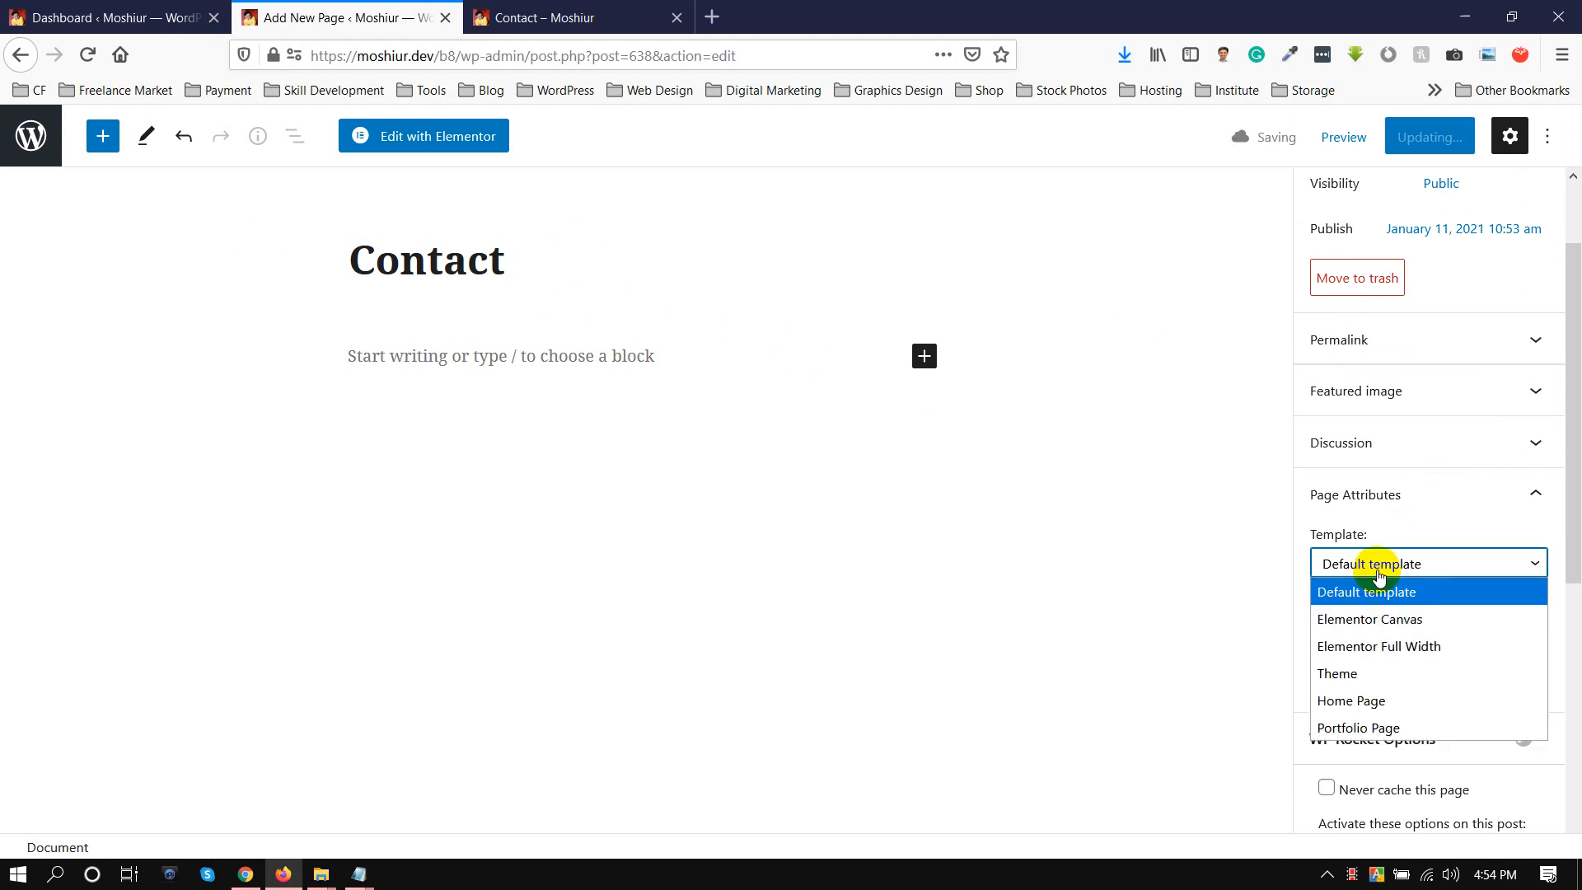
click(1384, 646)
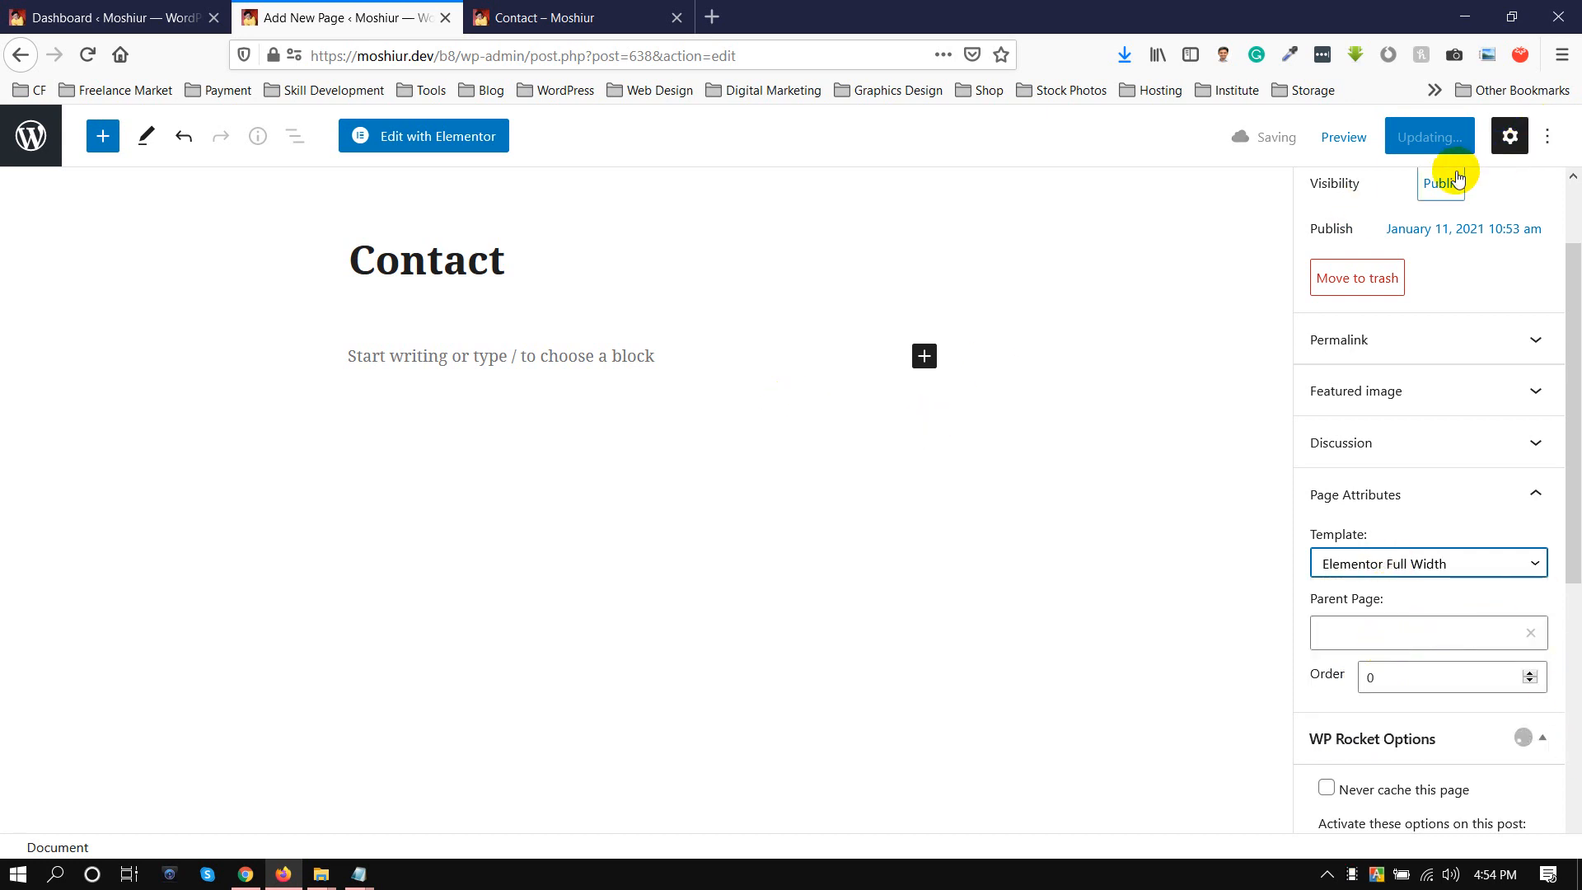
click(1452, 287)
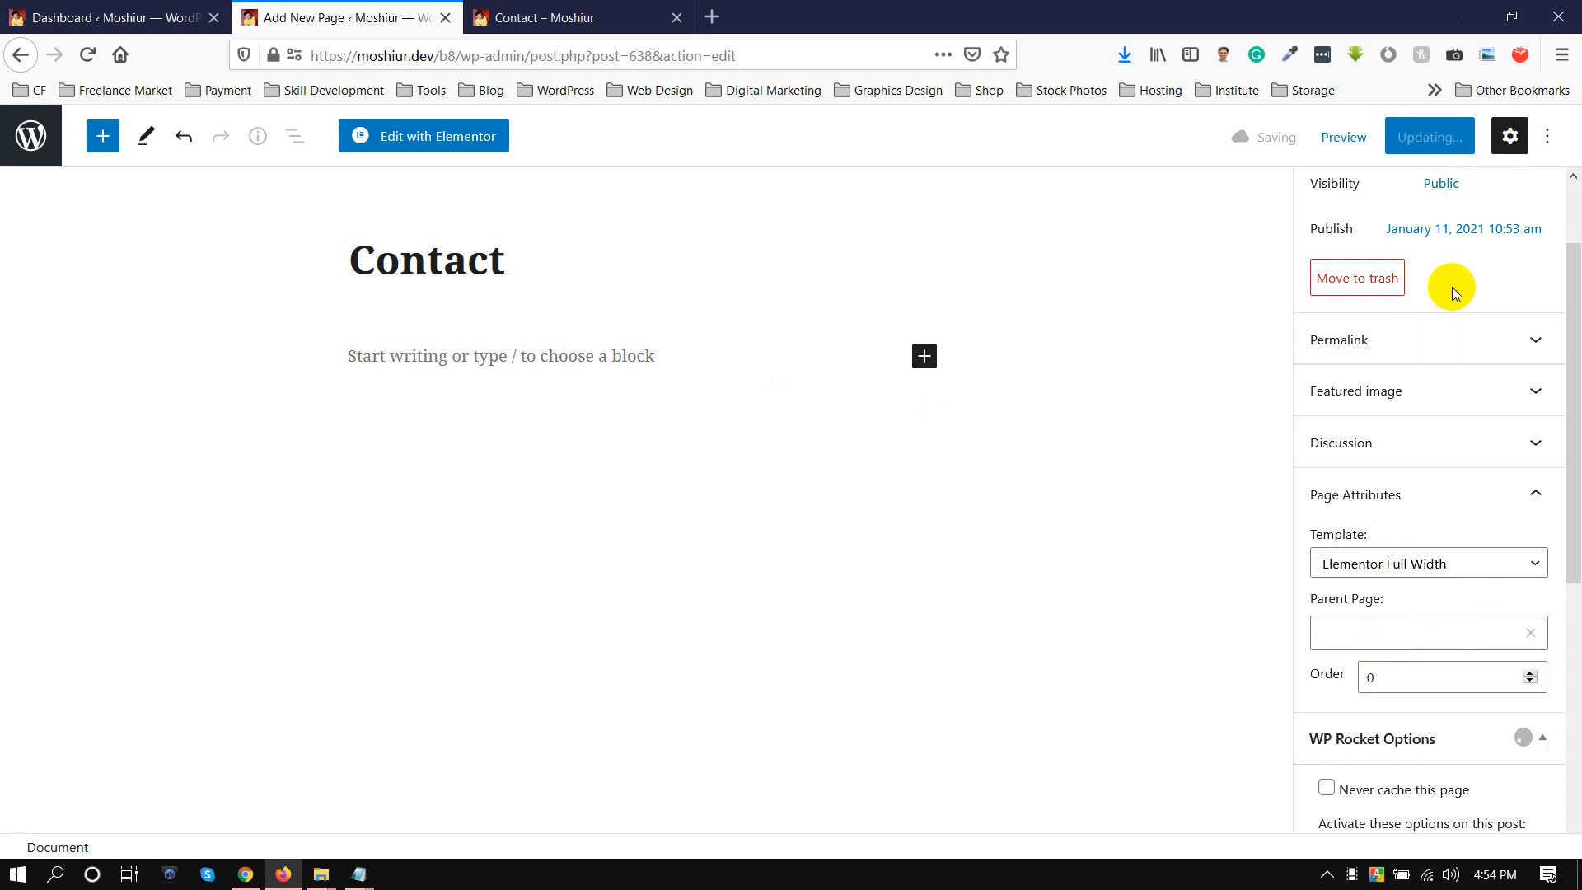
scroll(1430, 389, down, 6)
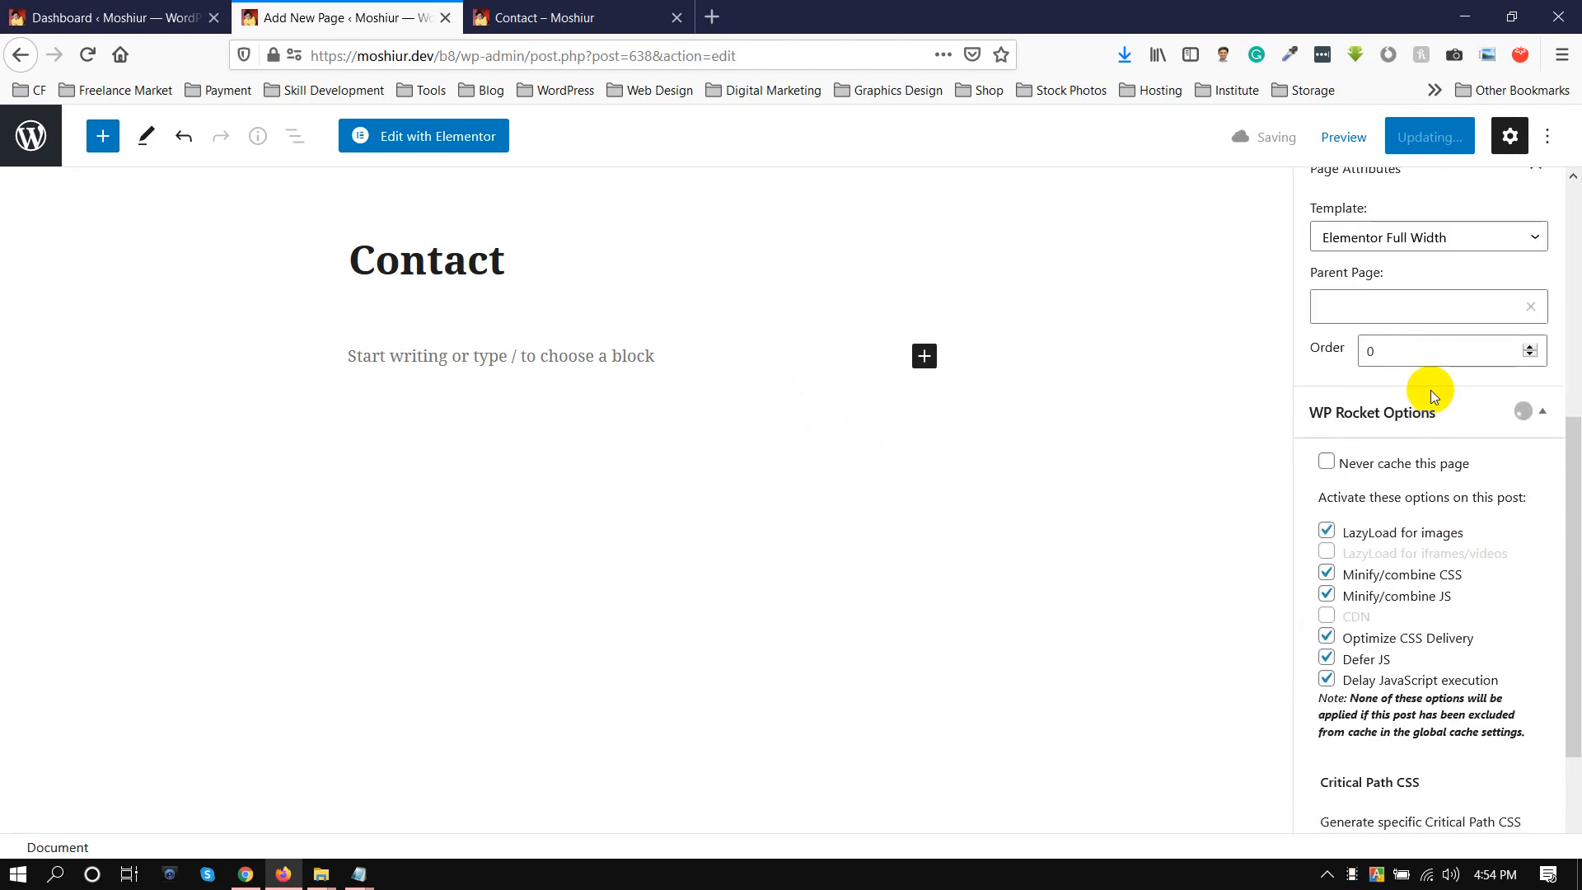
scroll(1431, 393, up, 7)
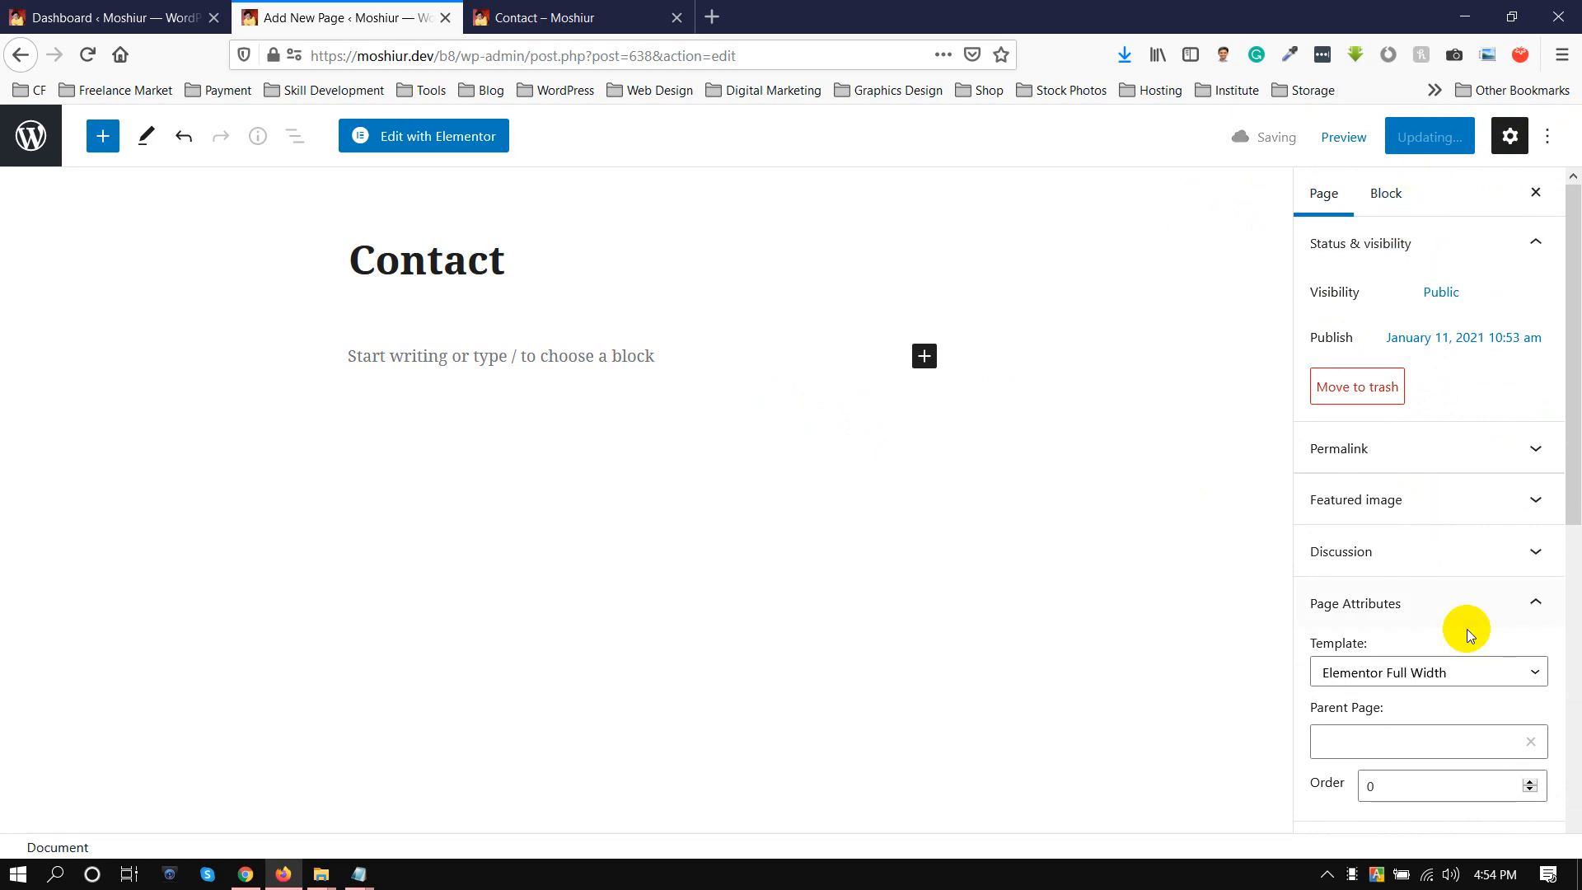
scroll(1464, 613, down, 7)
scroll(1465, 602, up, 7)
scroll(1462, 608, down, 6)
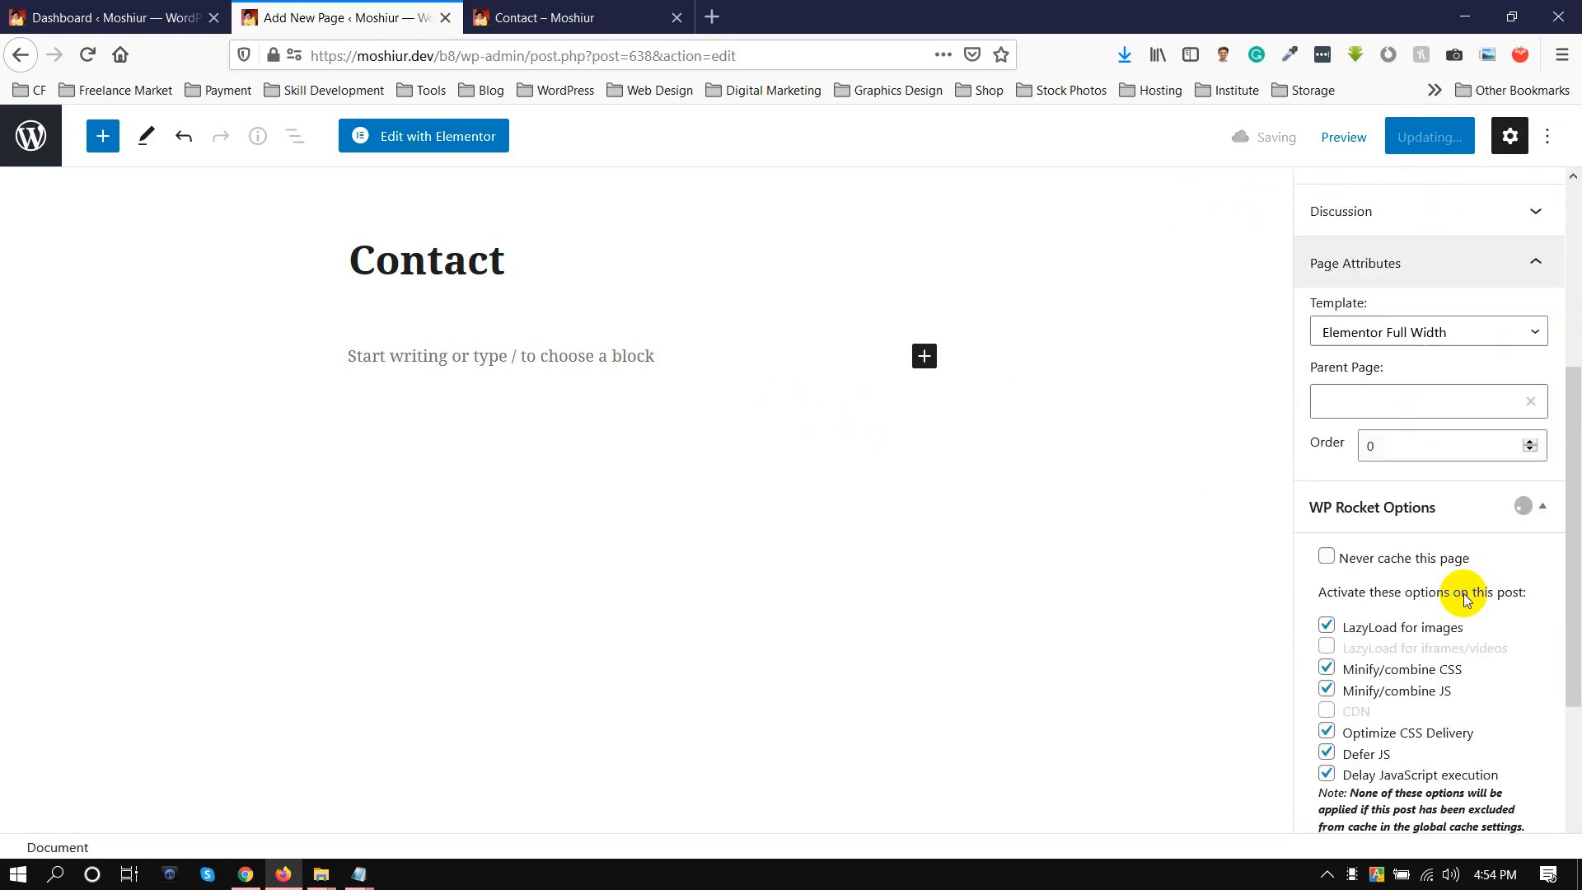
scroll(1466, 569, up, 7)
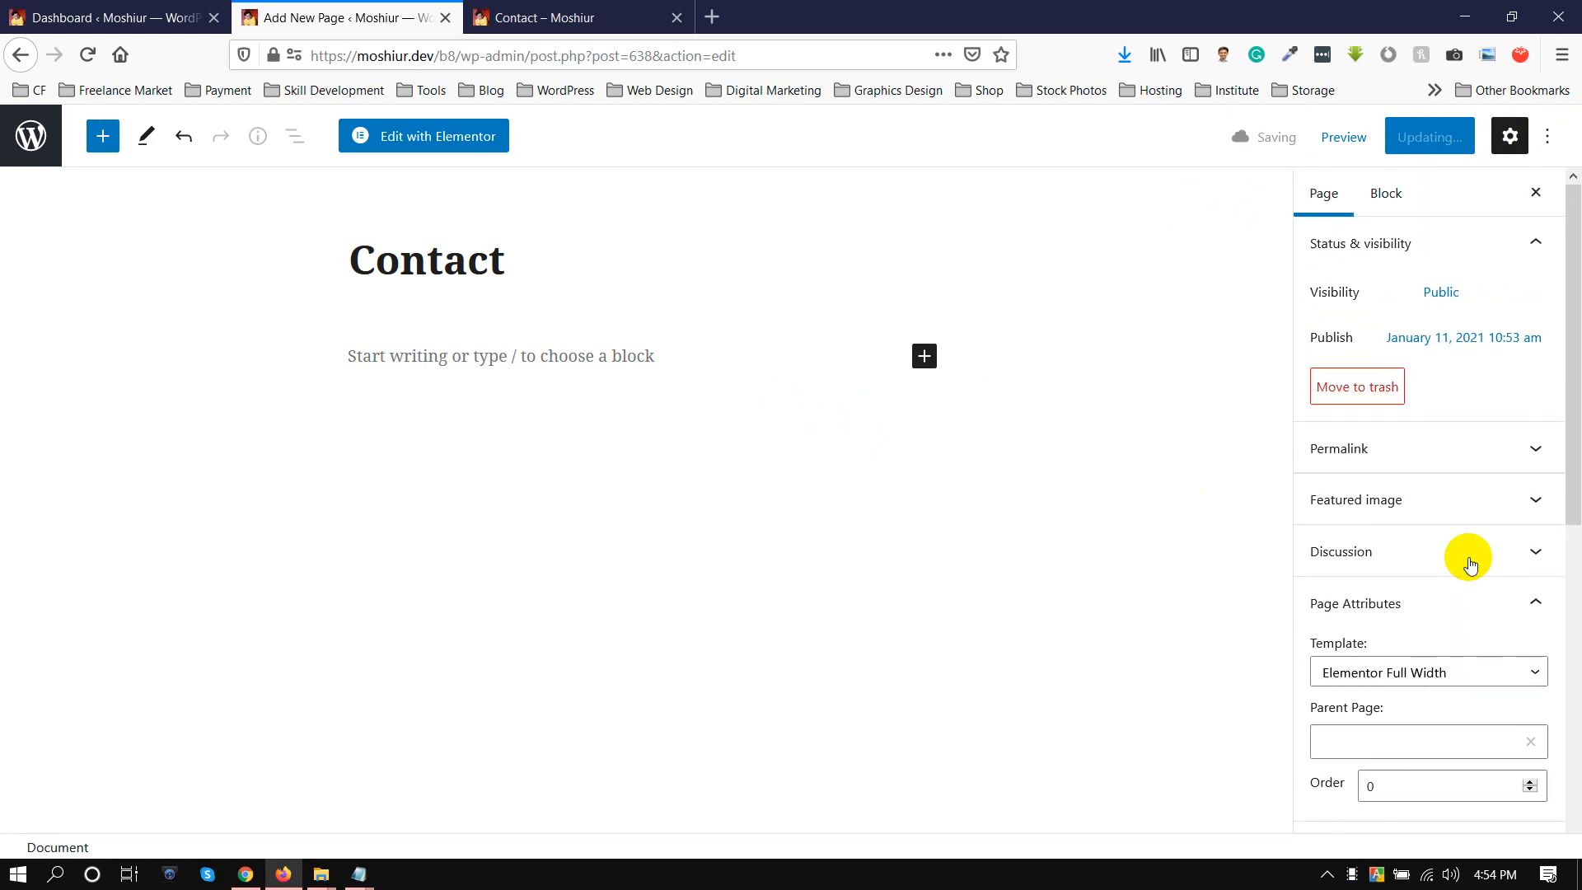
scroll(1469, 557, down, 5)
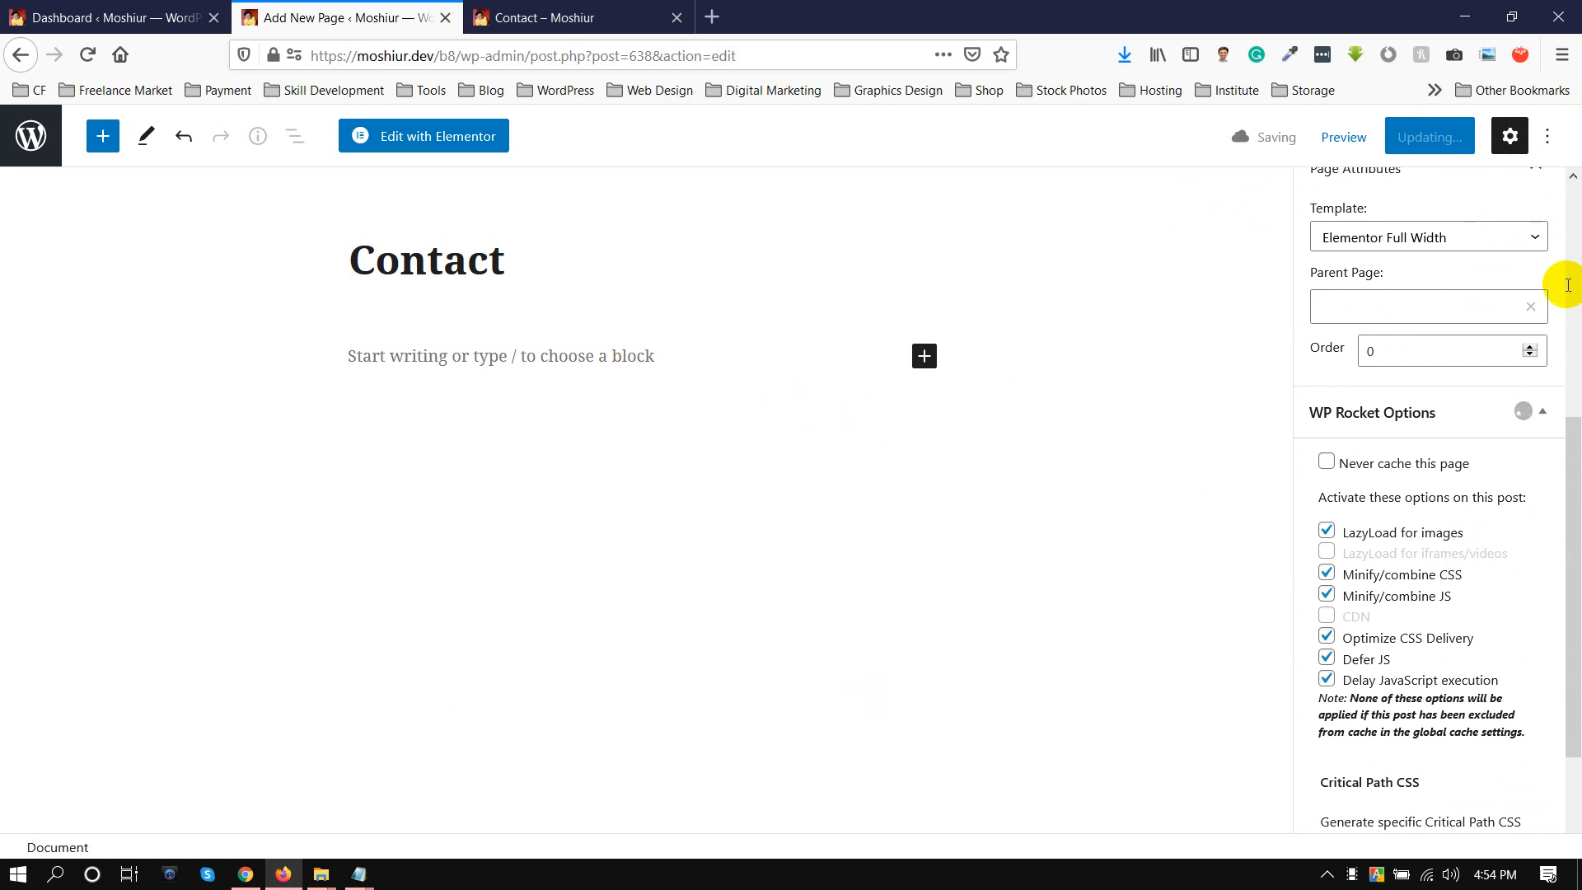
scroll(1442, 282, up, 5)
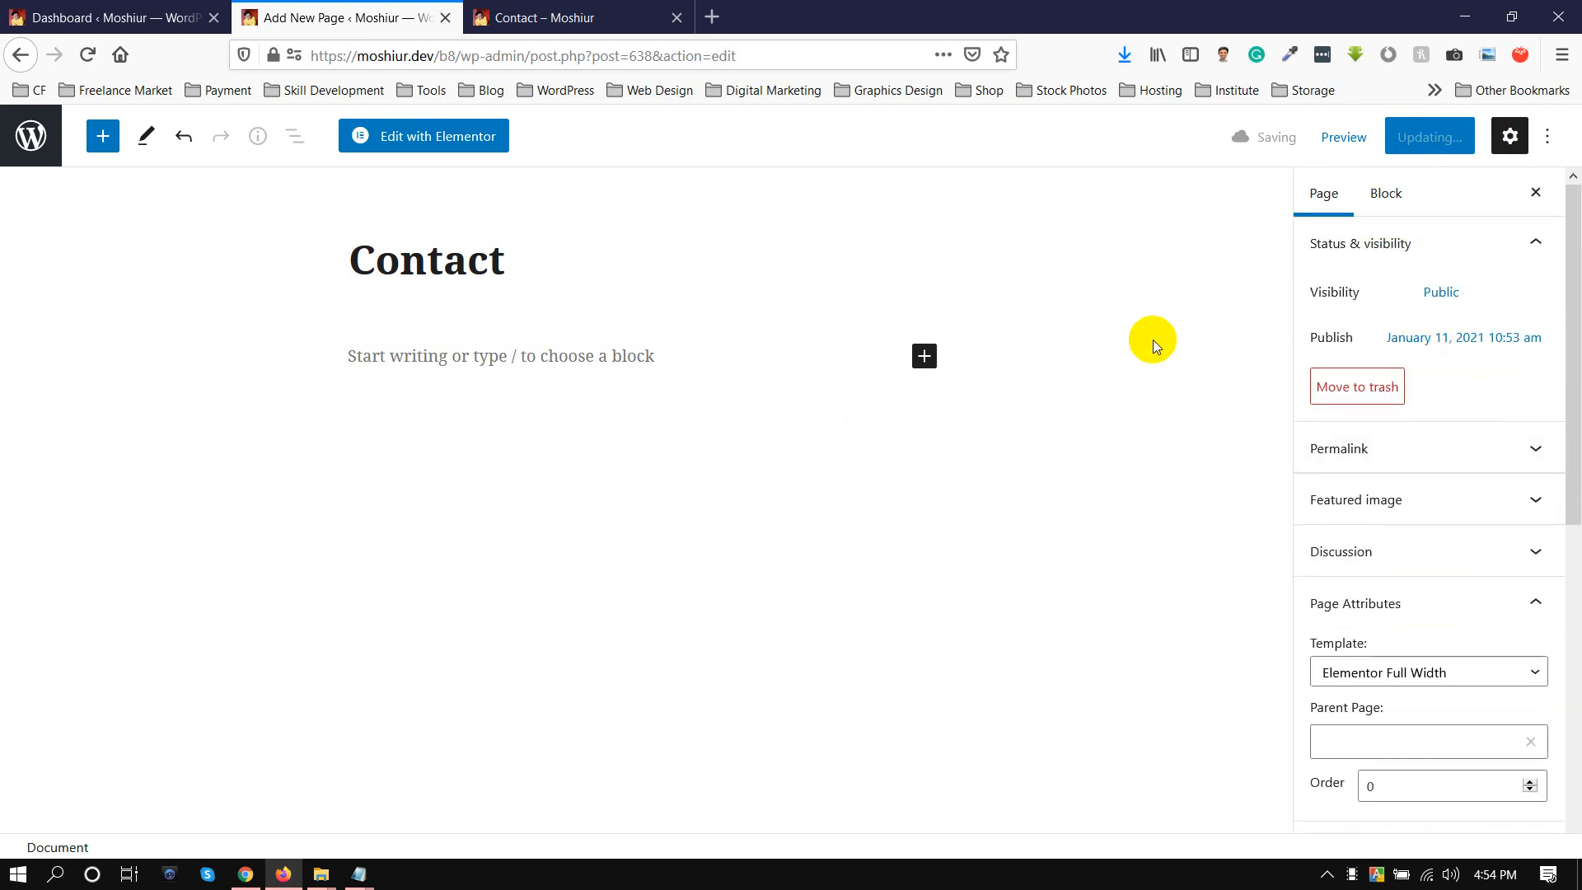
Set the Contact page's template to Elementor Full Width again and update the page.
click(1385, 623)
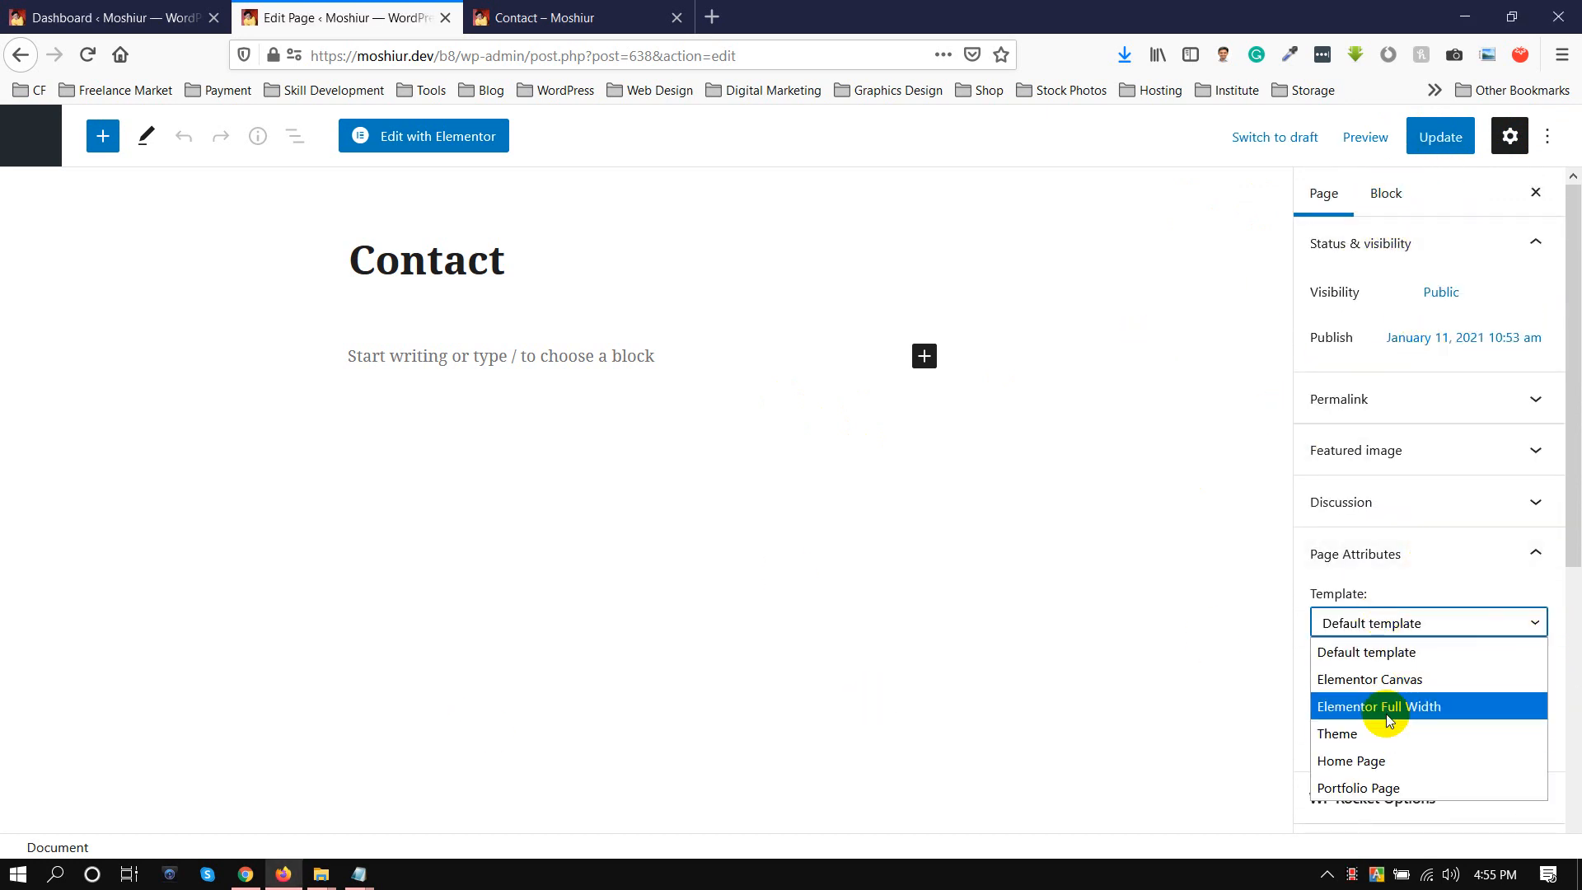
click(1483, 706)
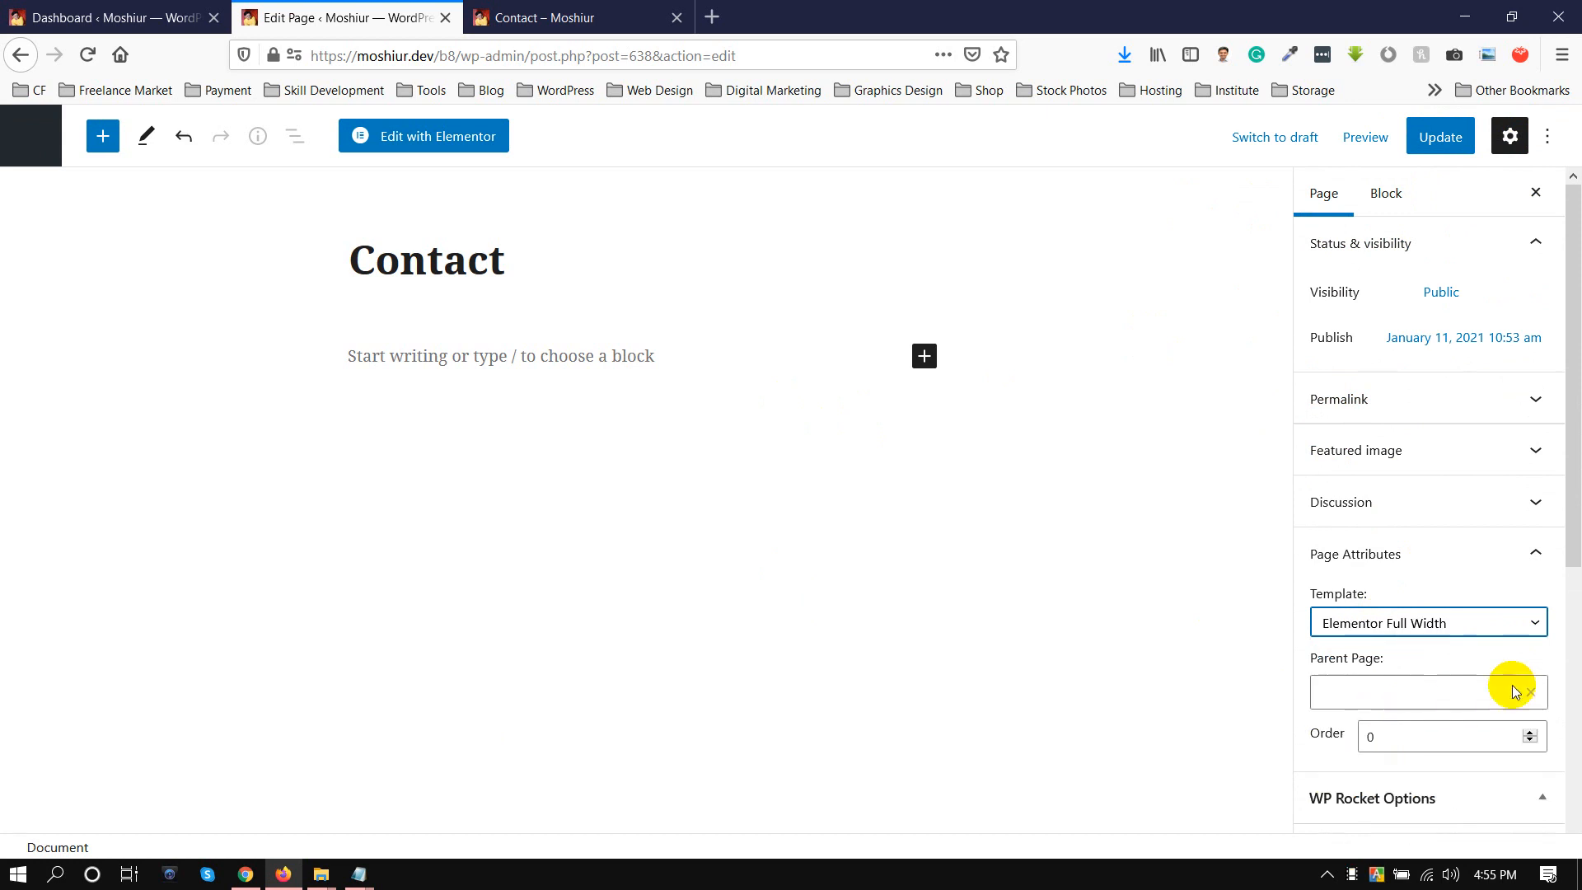
click(1439, 138)
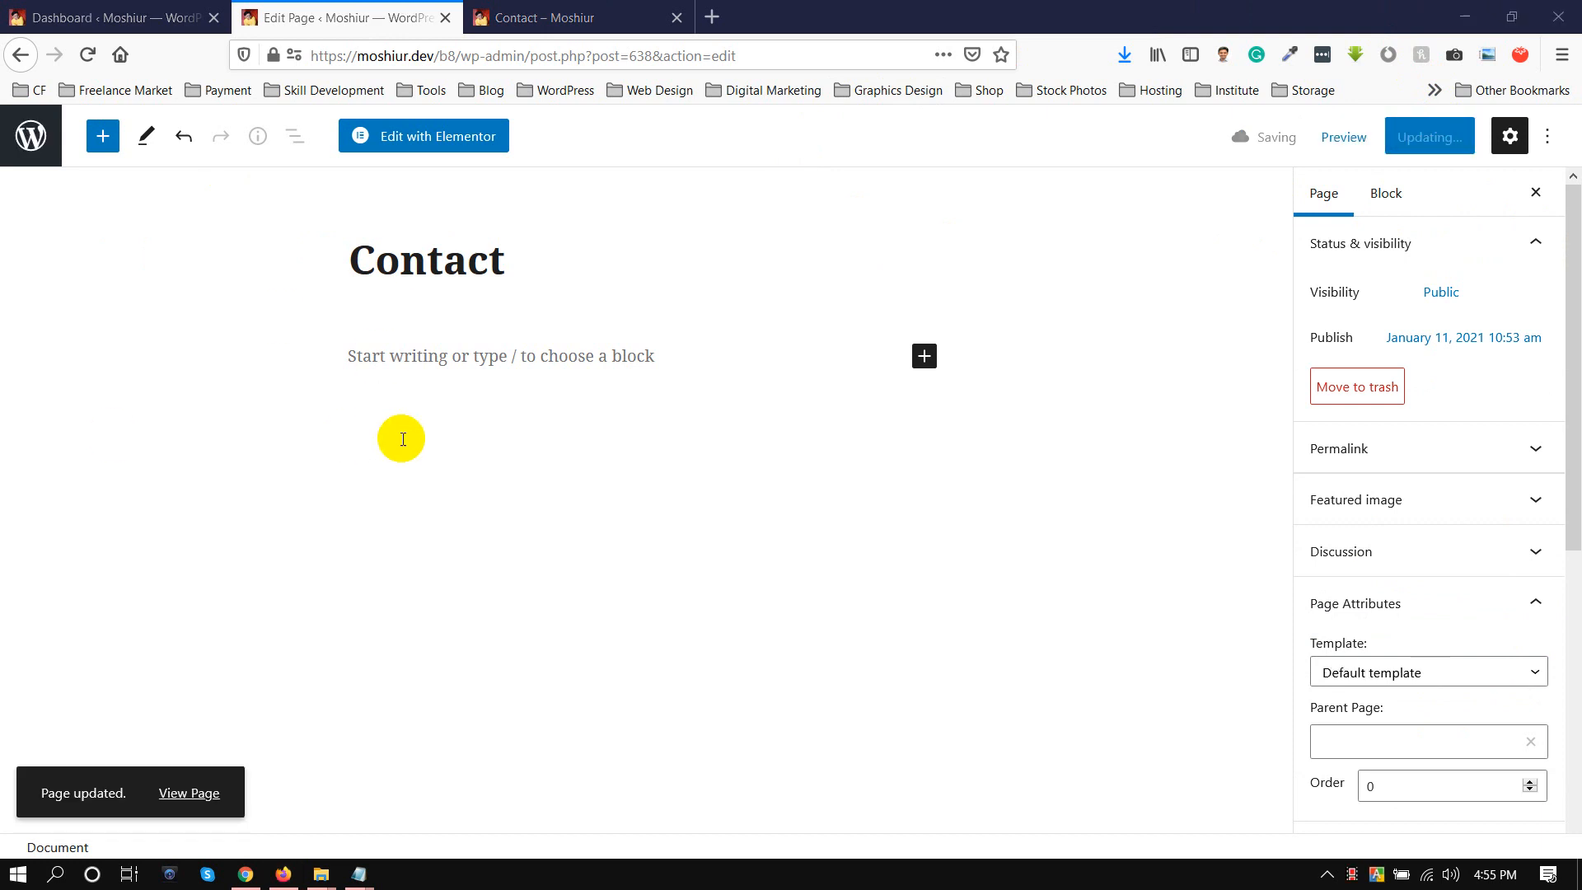
Open the Contact page in Elementor and reload its live version in the other tab to view the full-width layout.
click(407, 135)
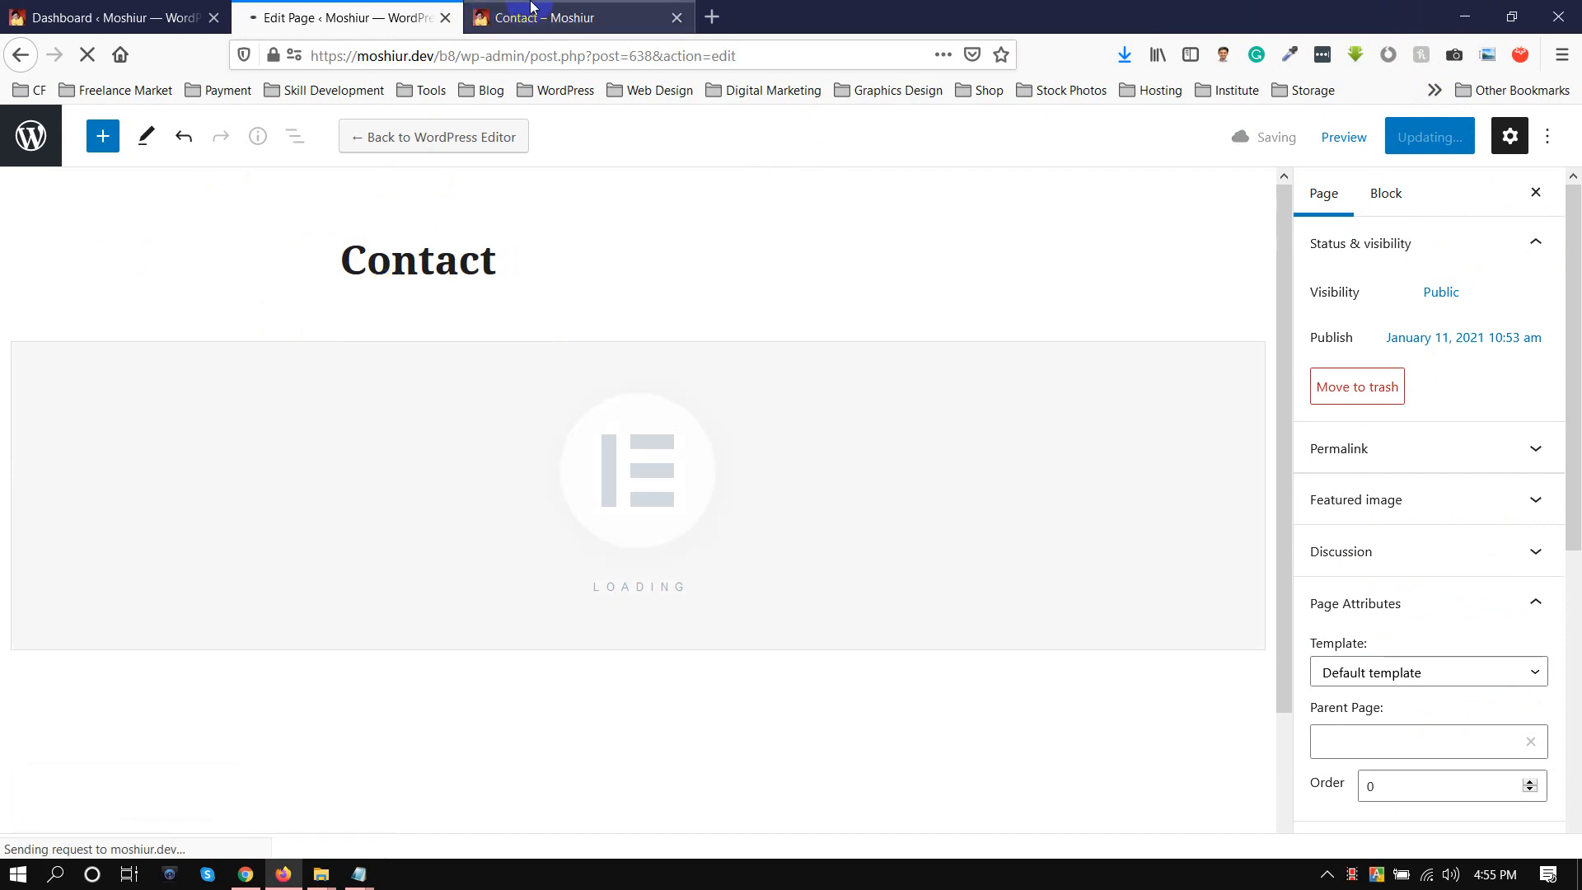
click(532, 10)
click(432, 57)
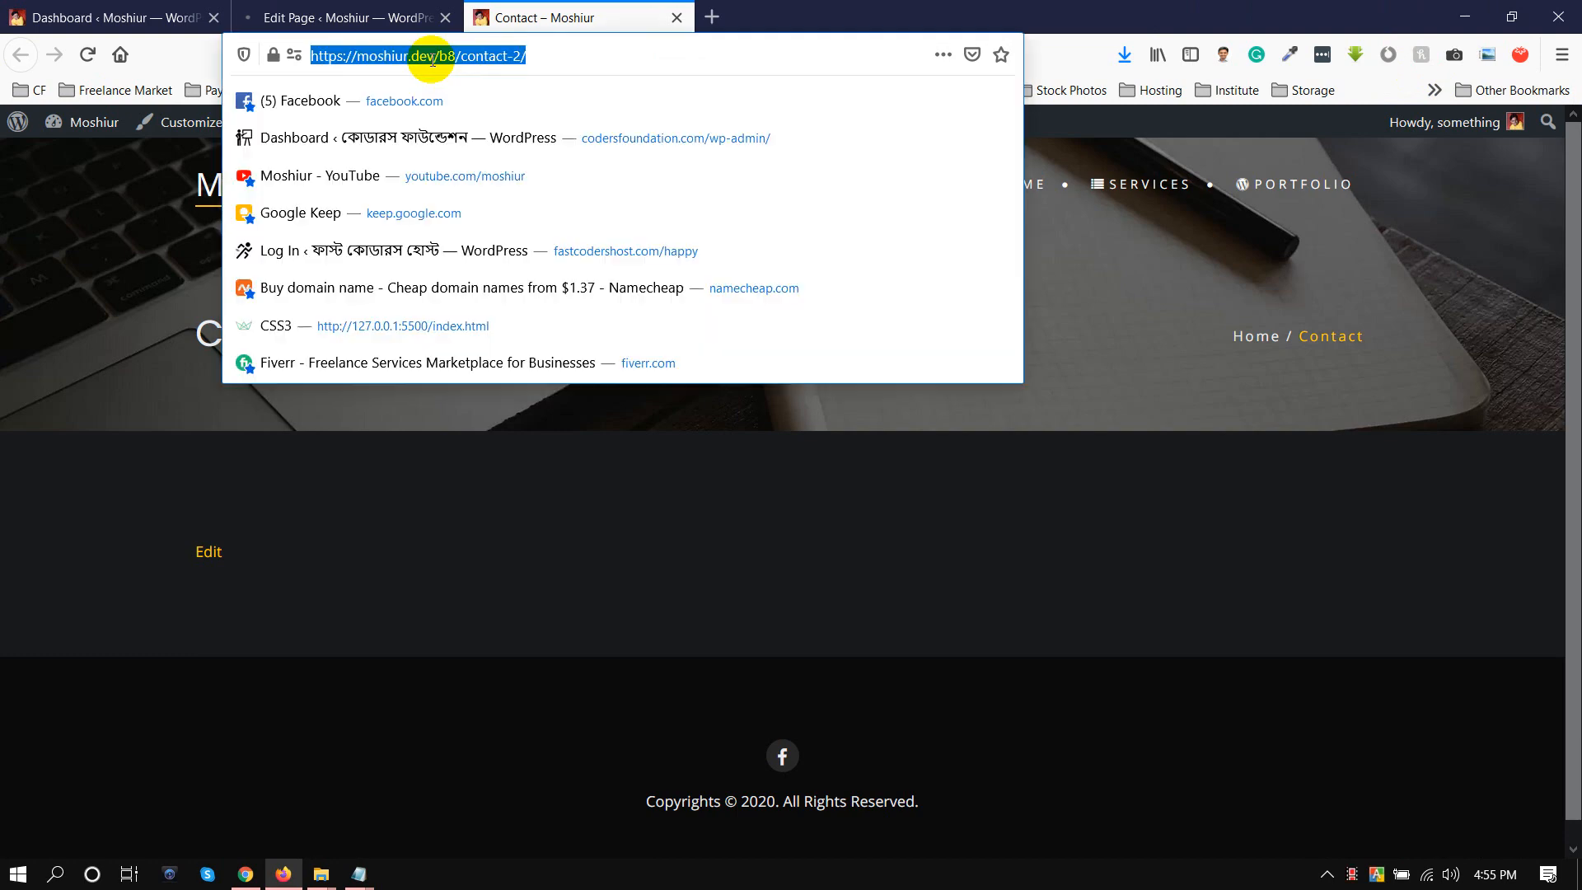
key(Return)
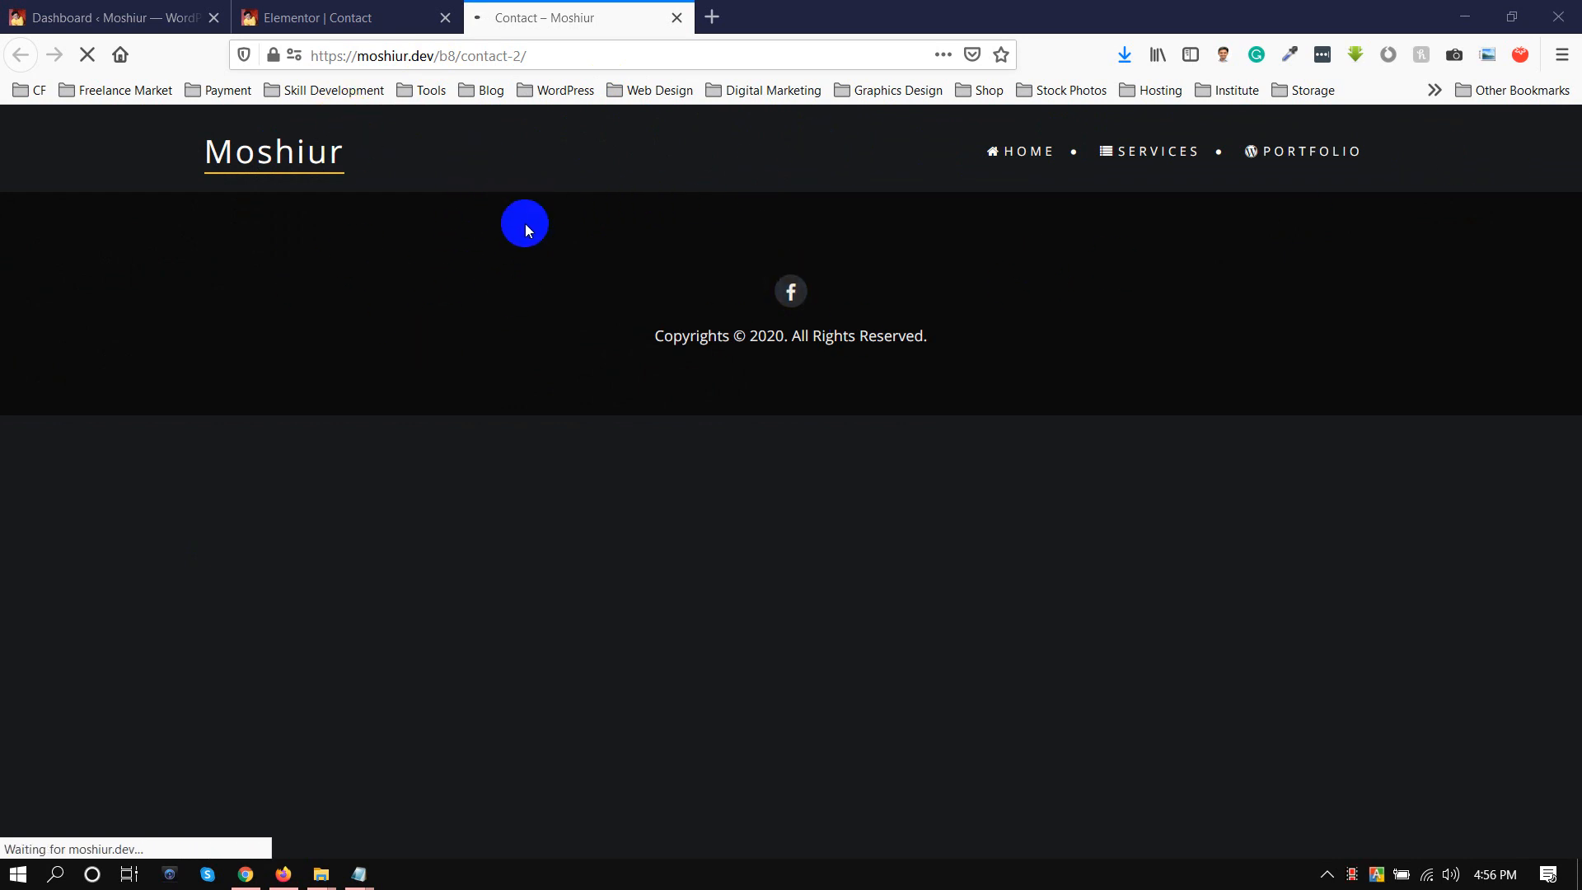
Try to add a two-column section to the Contact page in Elementor and choose a widget for its first column.
click(330, 17)
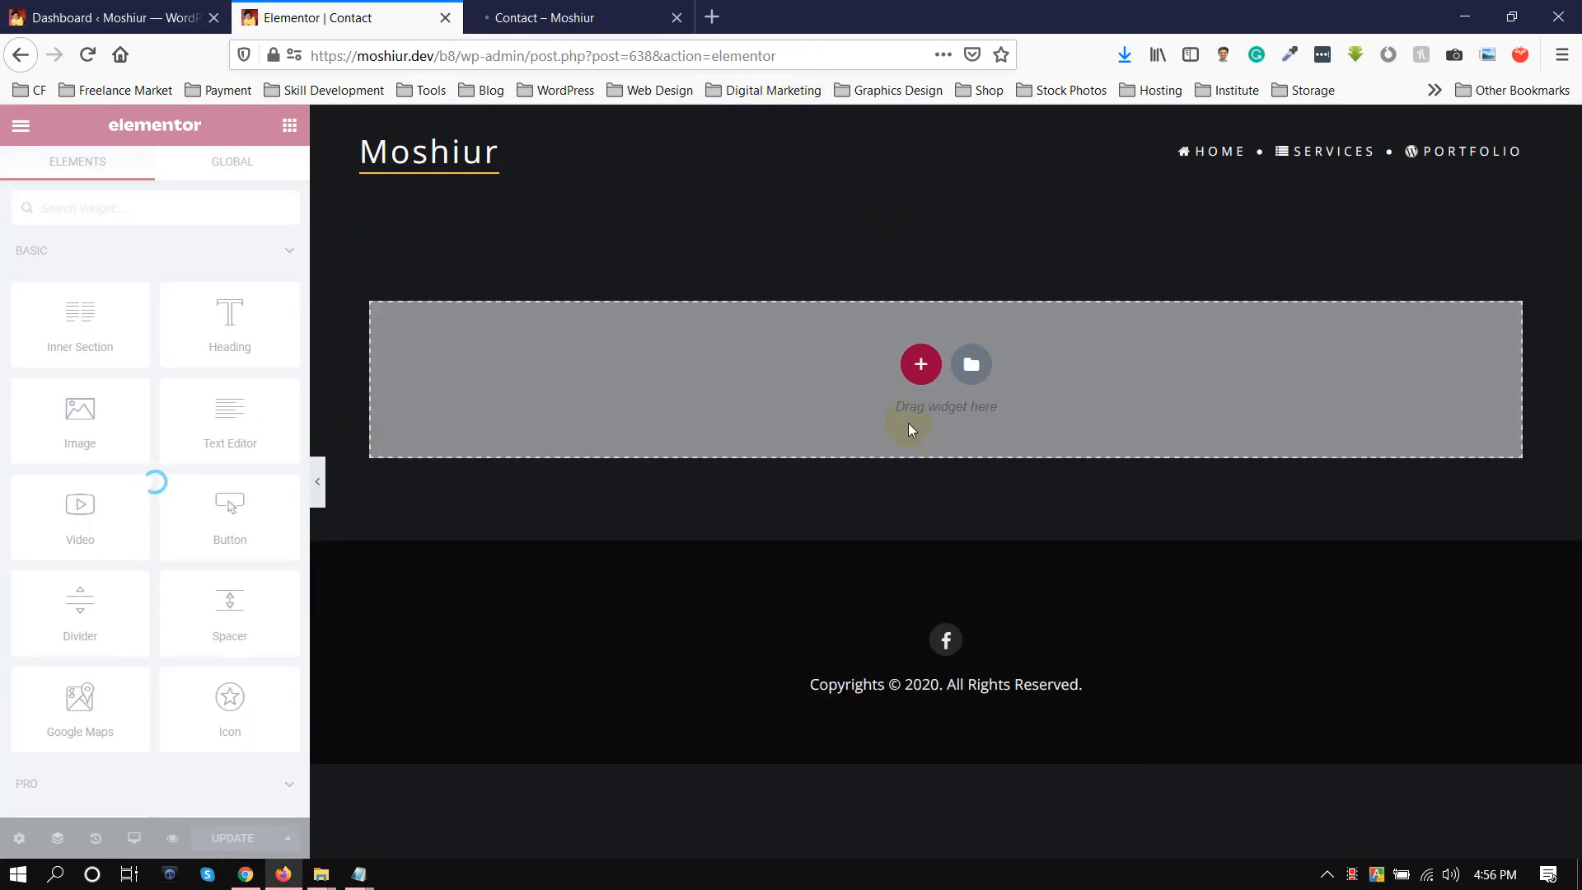
click(920, 367)
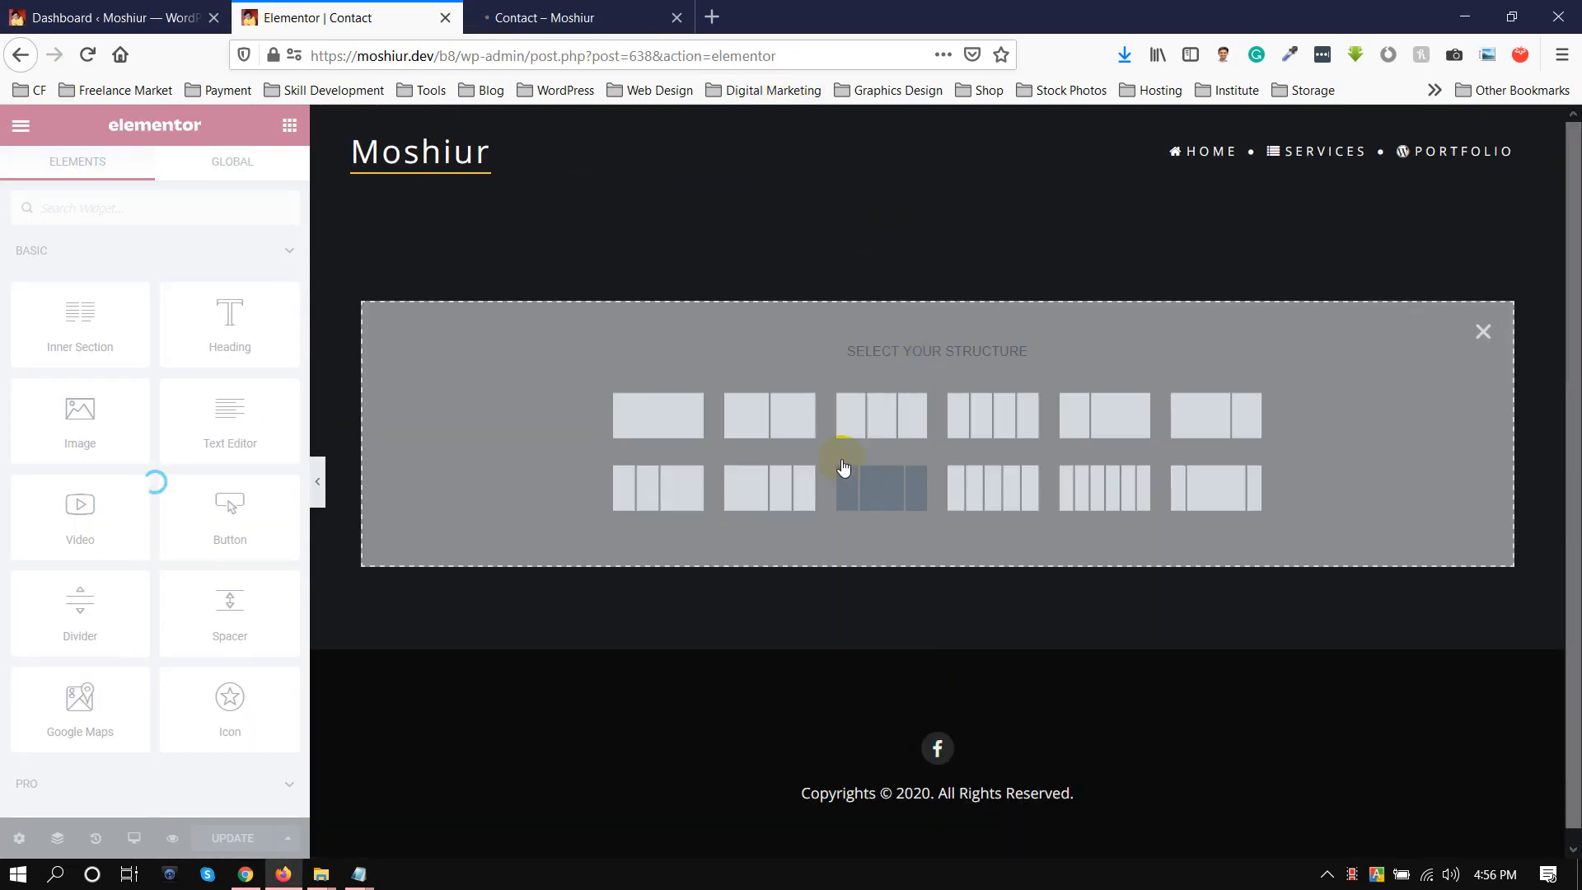
click(796, 422)
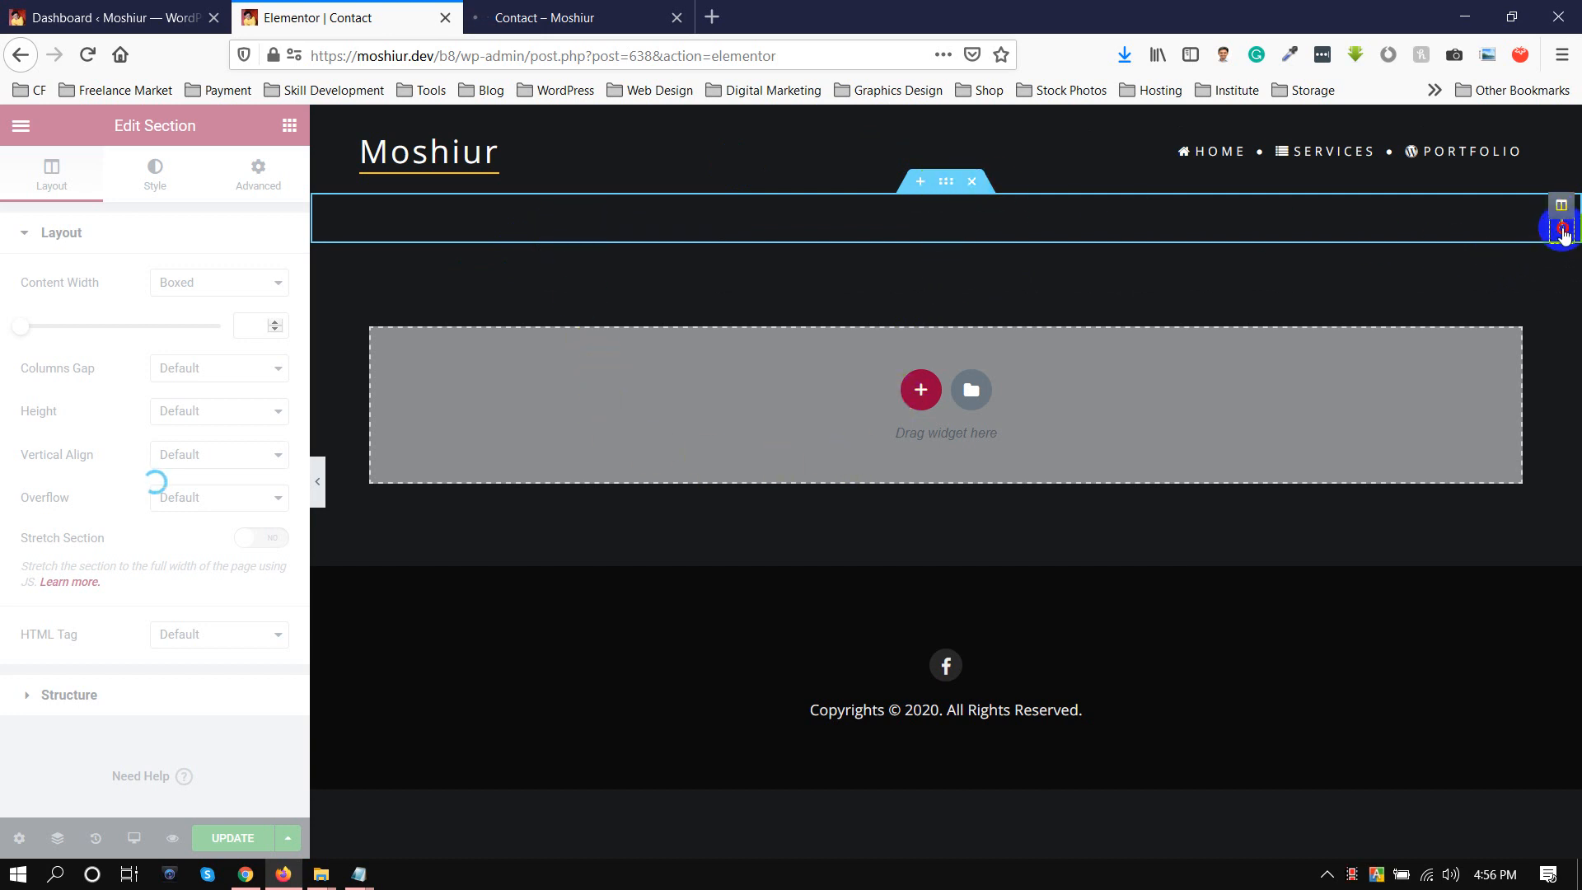
click(1564, 233)
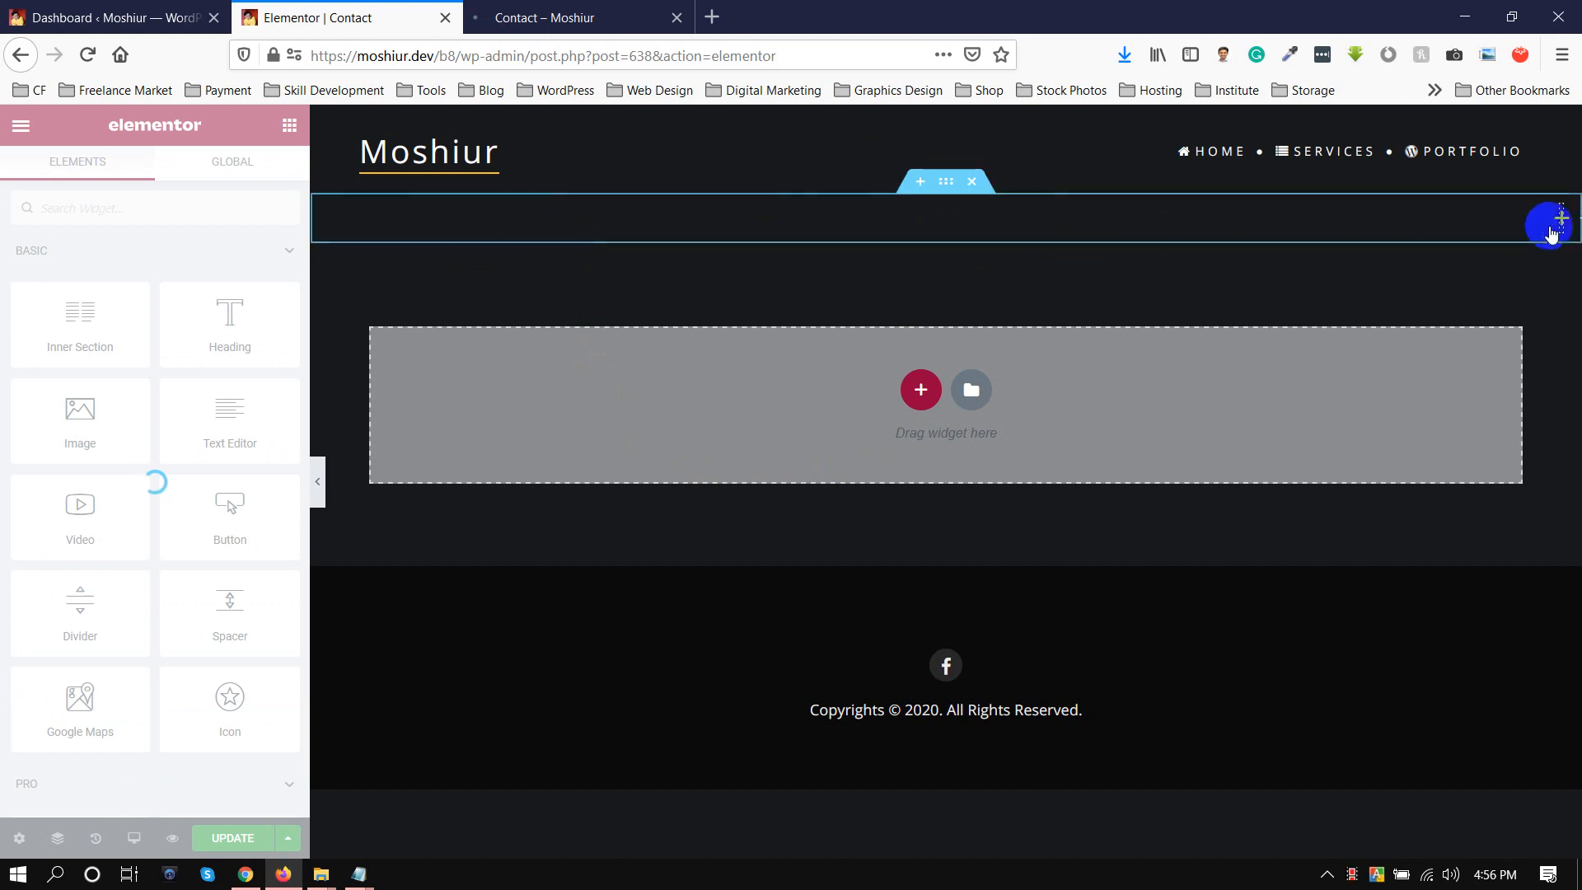
click(1320, 266)
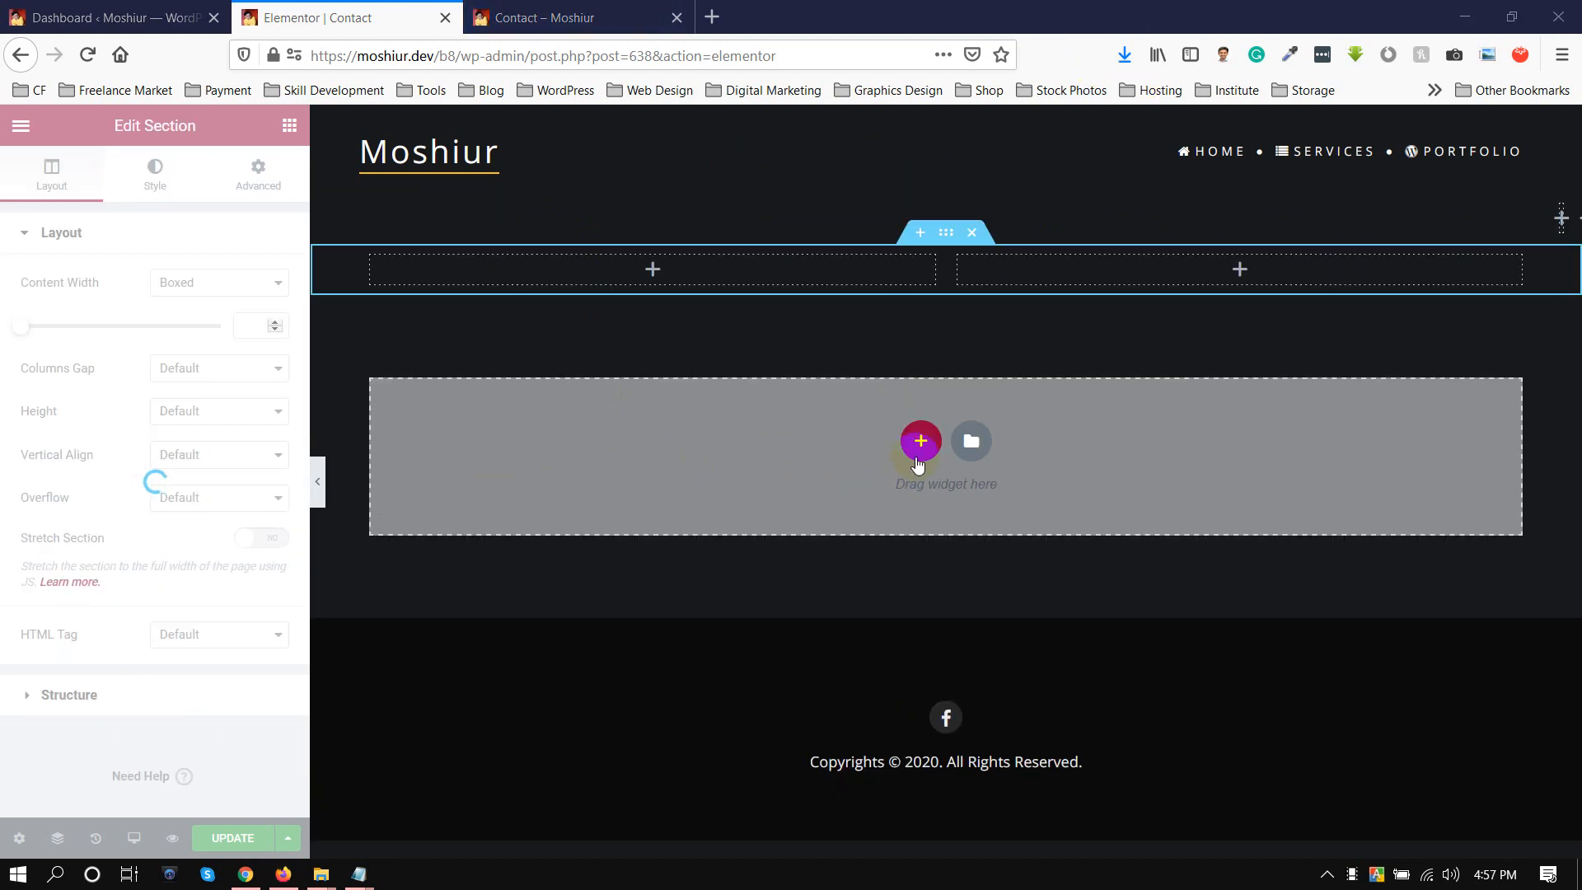
click(925, 446)
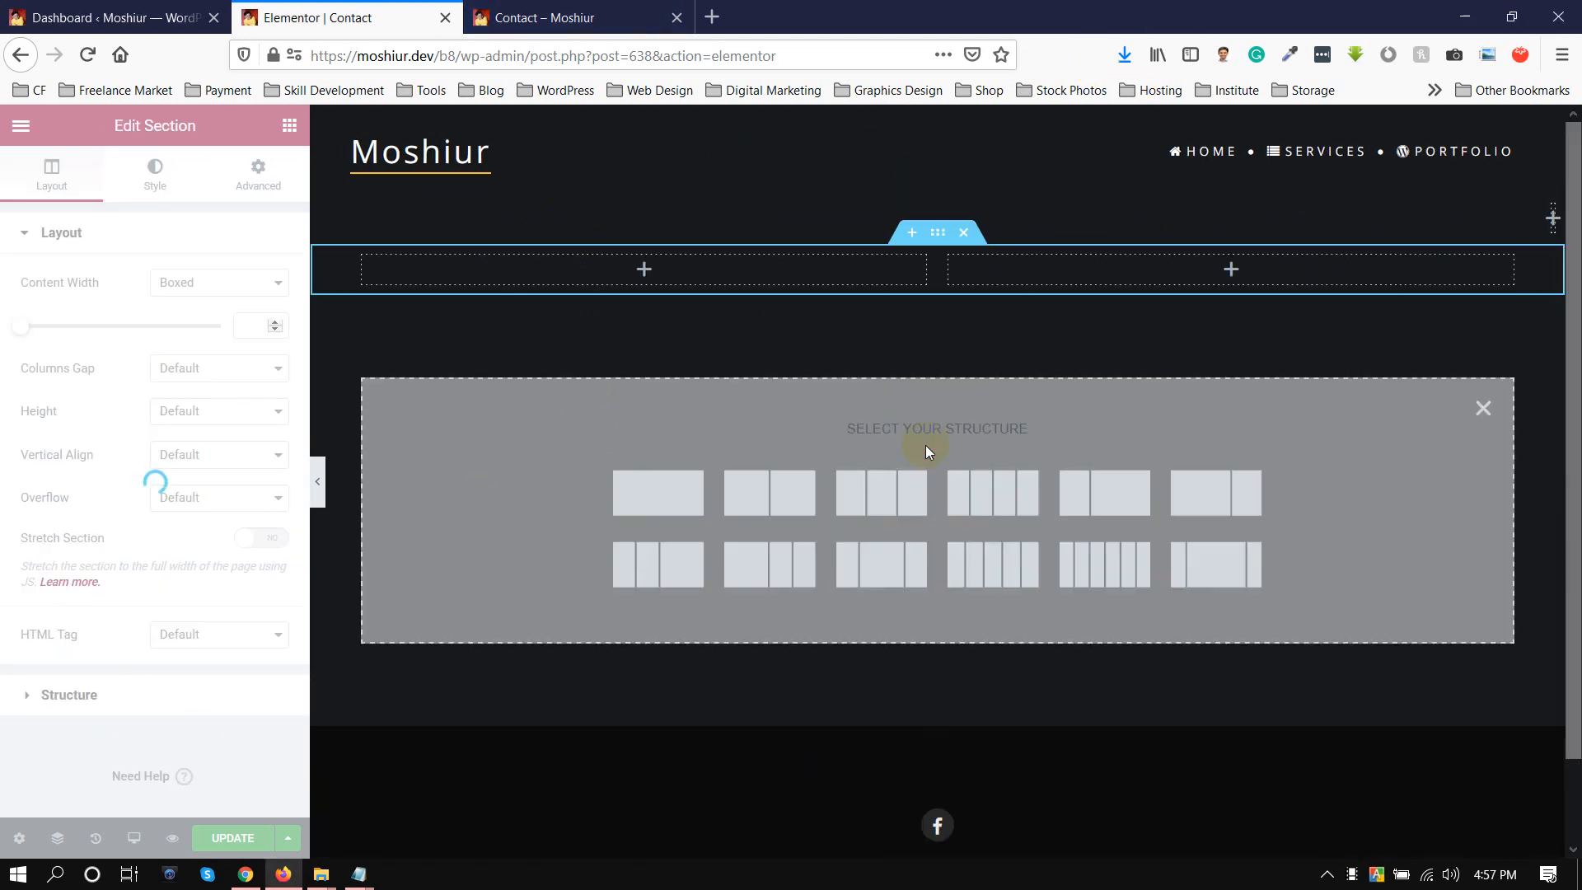
click(647, 270)
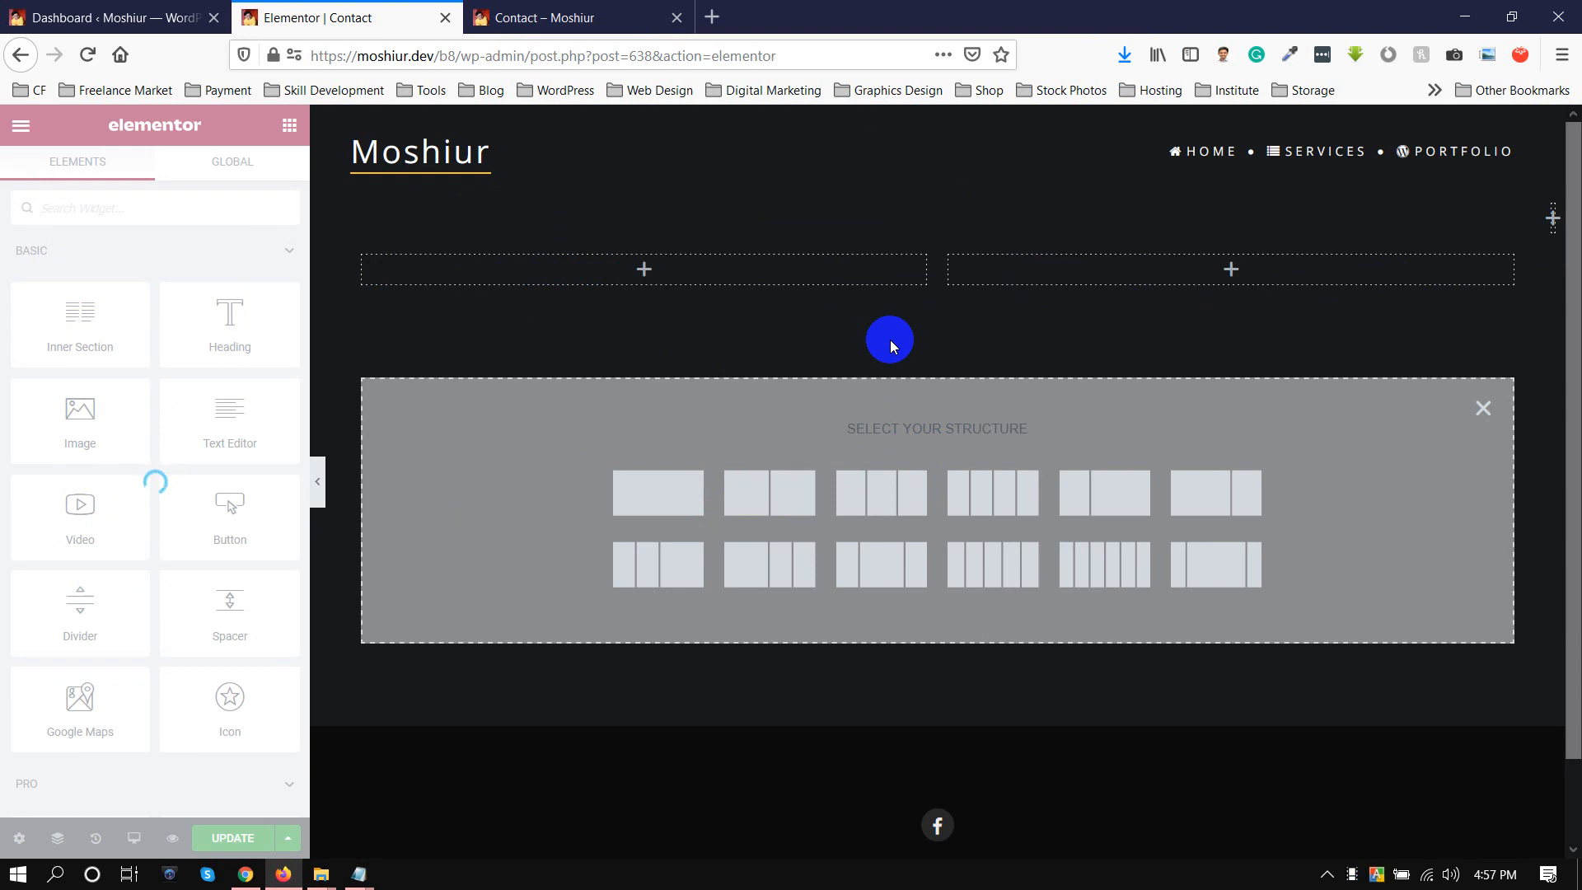
Compare the live Contact page with the layout in its Elementor editor.
click(557, 18)
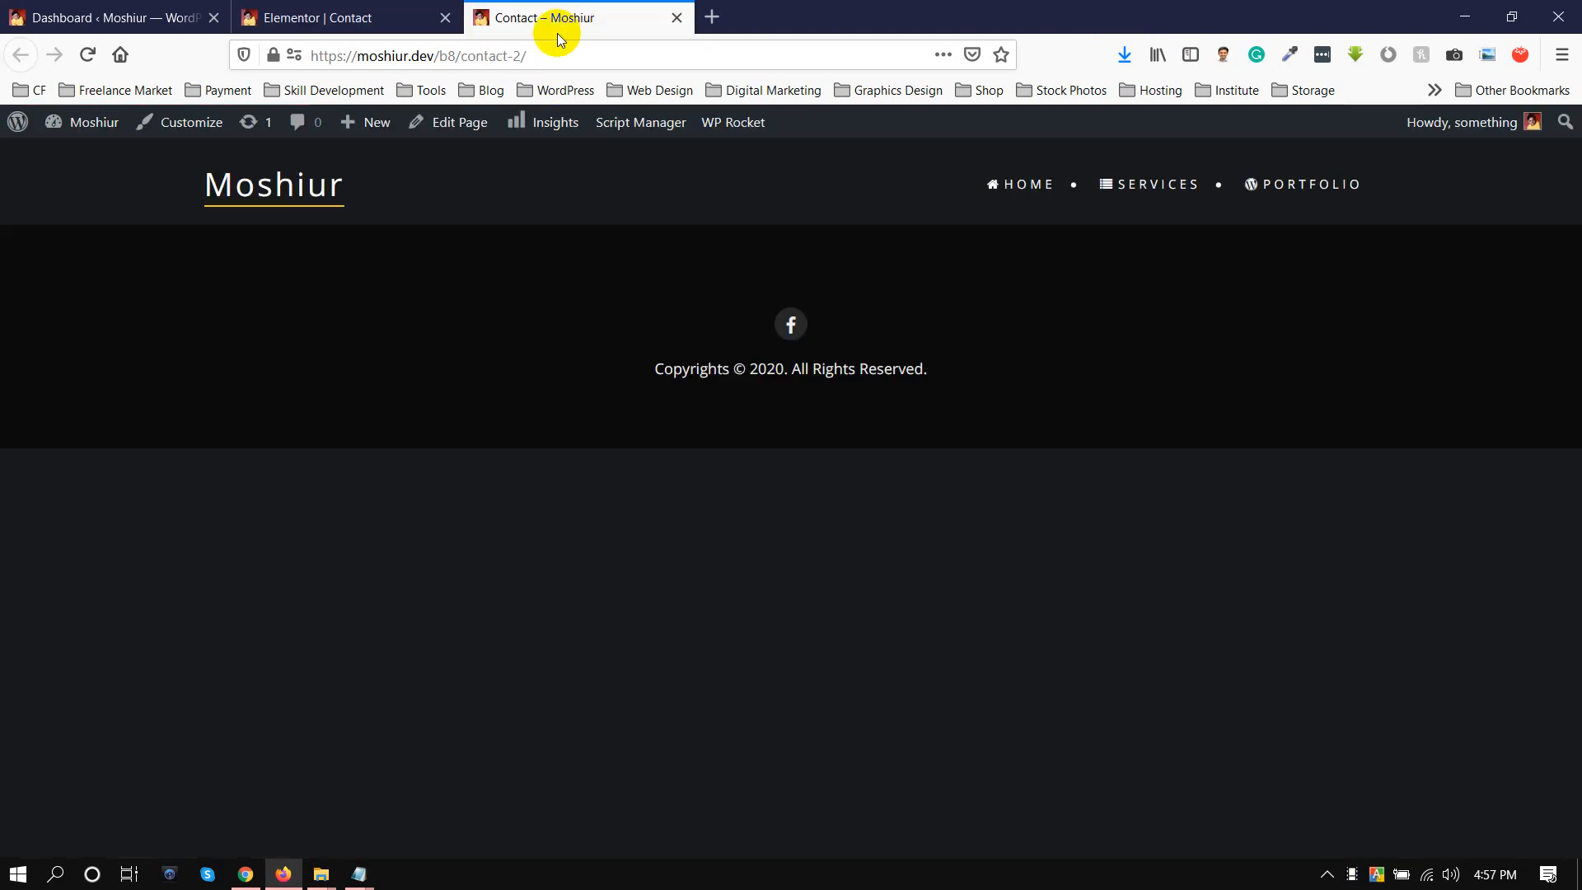
click(303, 17)
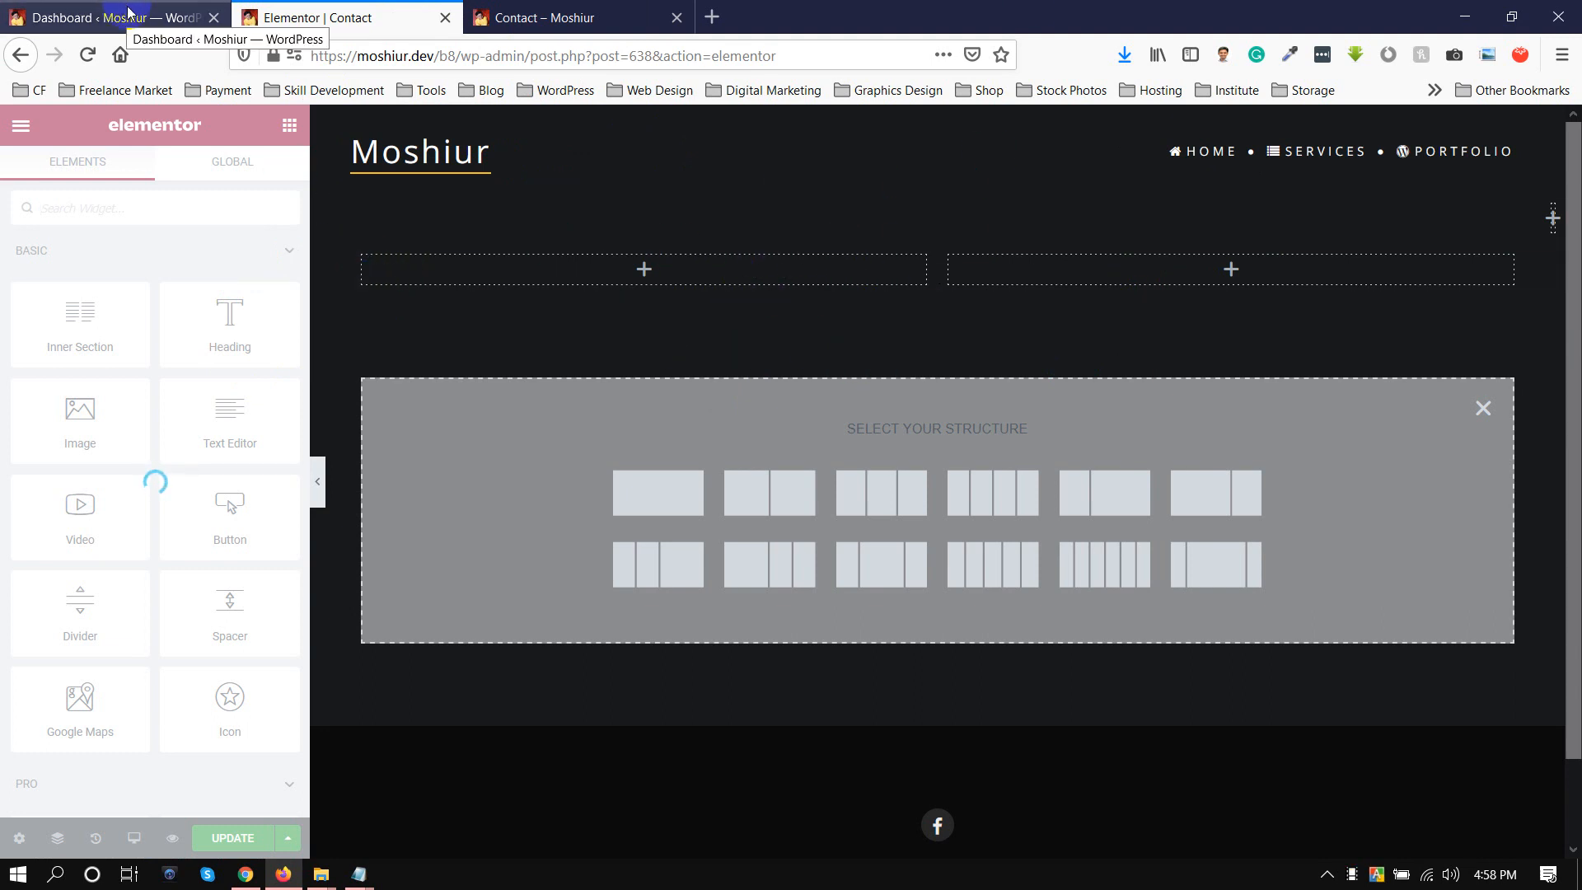
click(519, 17)
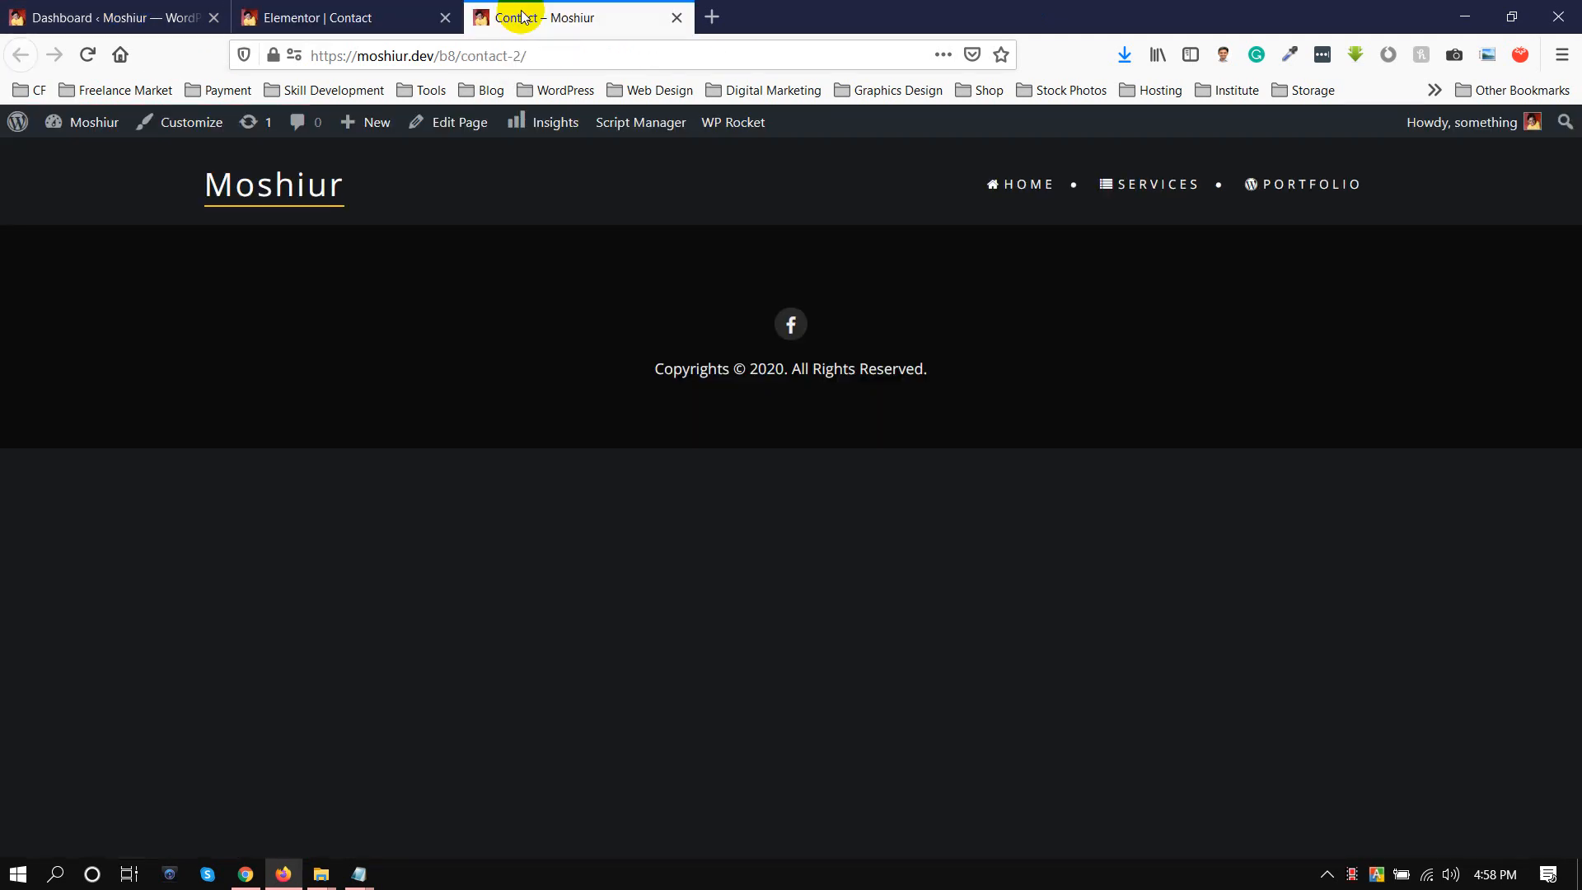
click(456, 25)
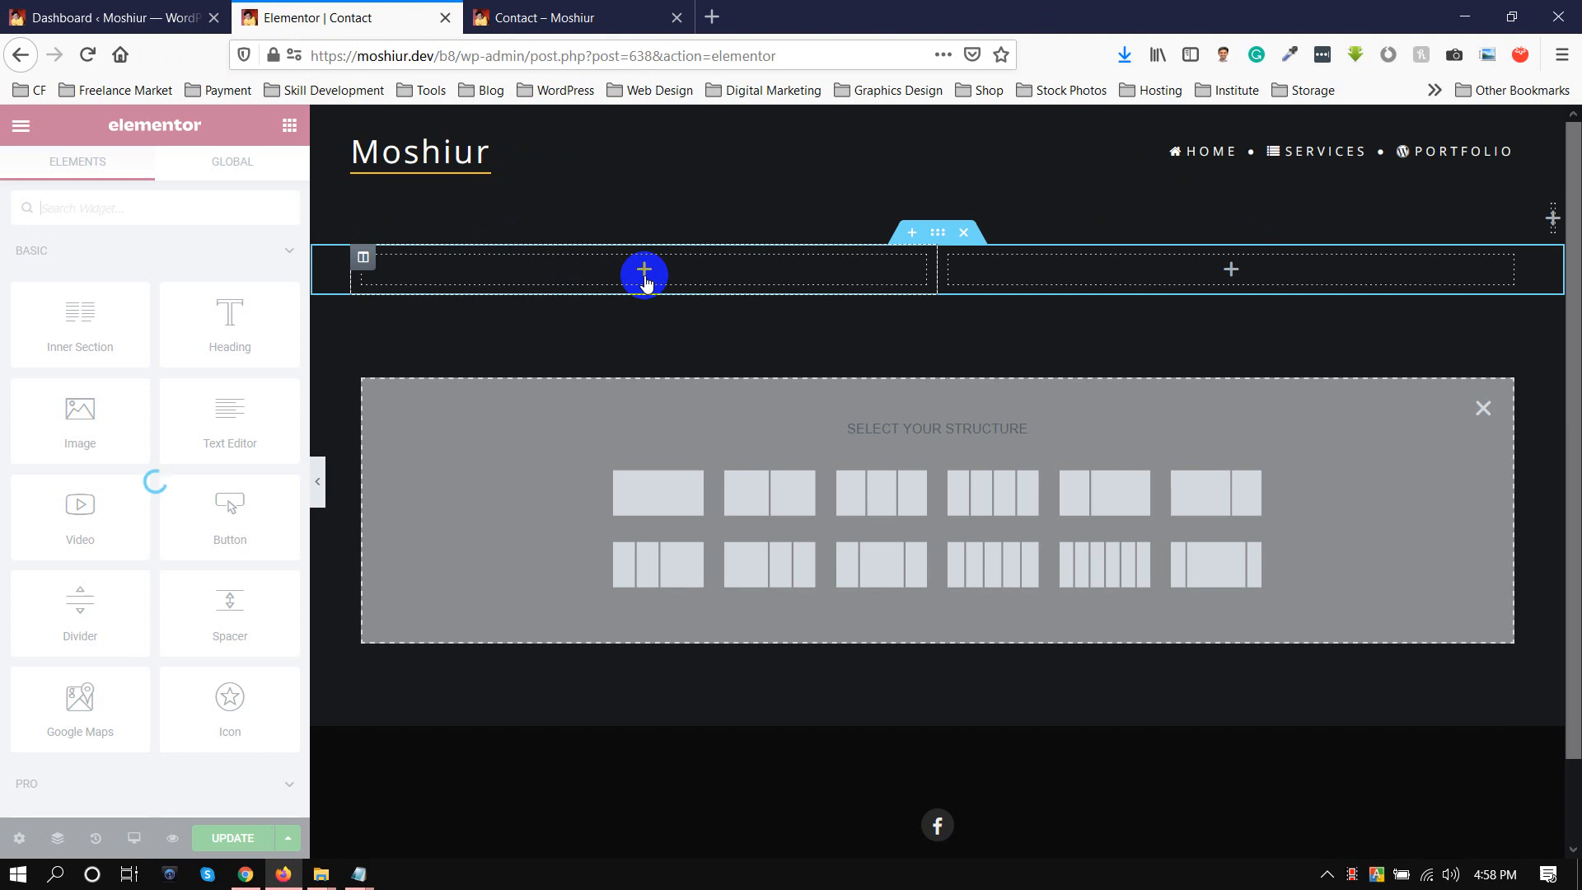
Reload the Contact page's Elementor editor and confirm leaving without saving.
click(527, 51)
key(Return)
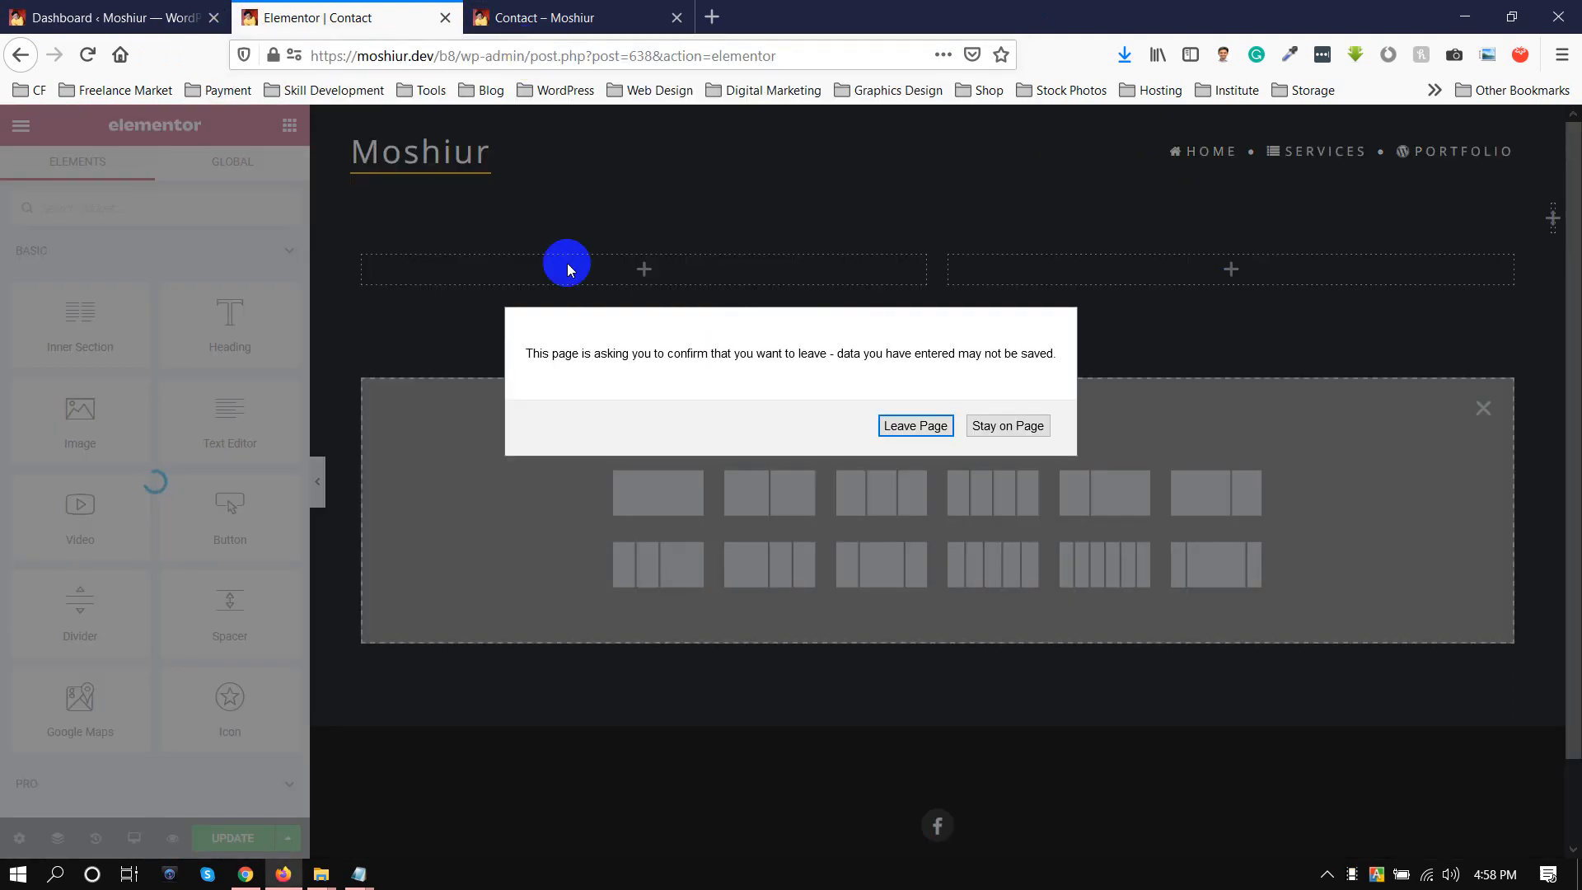
click(891, 425)
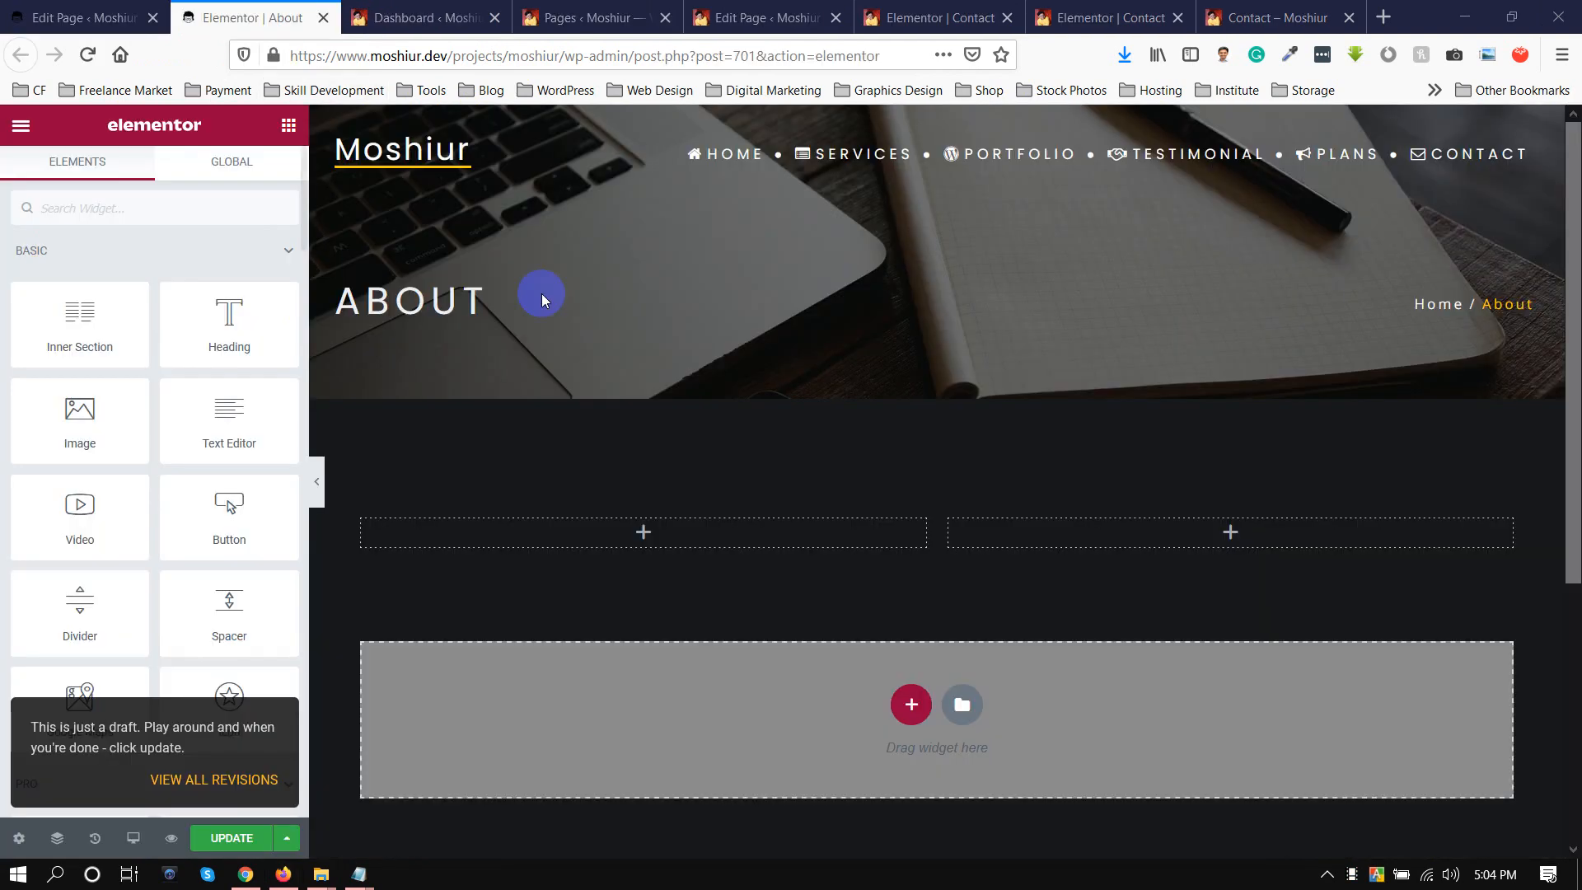
Add a Heading widget to the first column of the About page's two-column section.
scroll(562, 440, down, 5)
scroll(562, 440, up, 5)
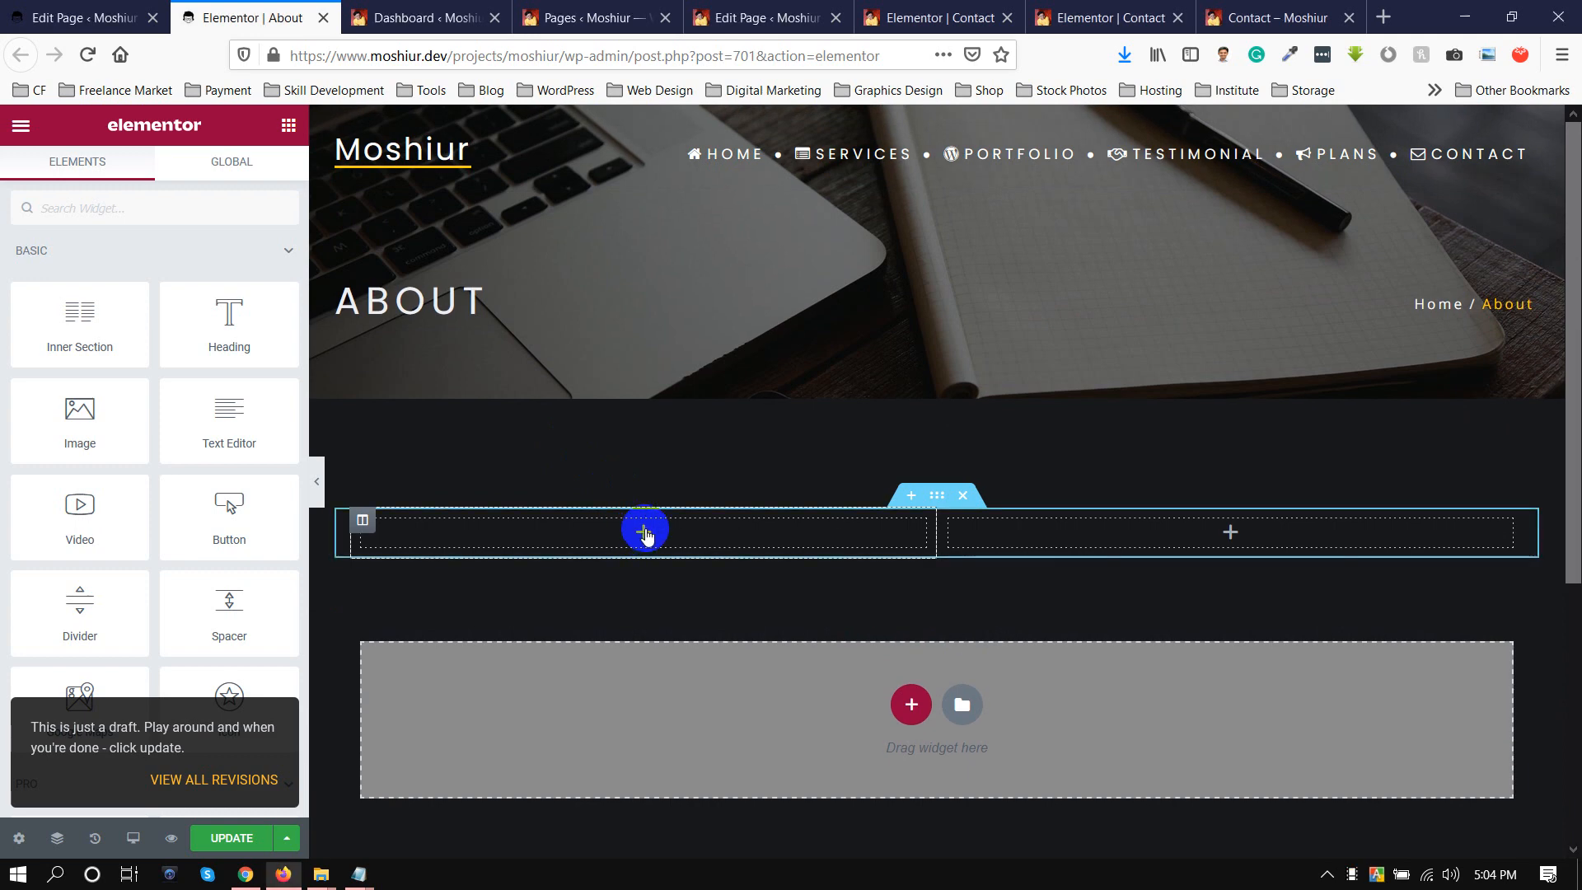
drag(244, 320, 639, 534)
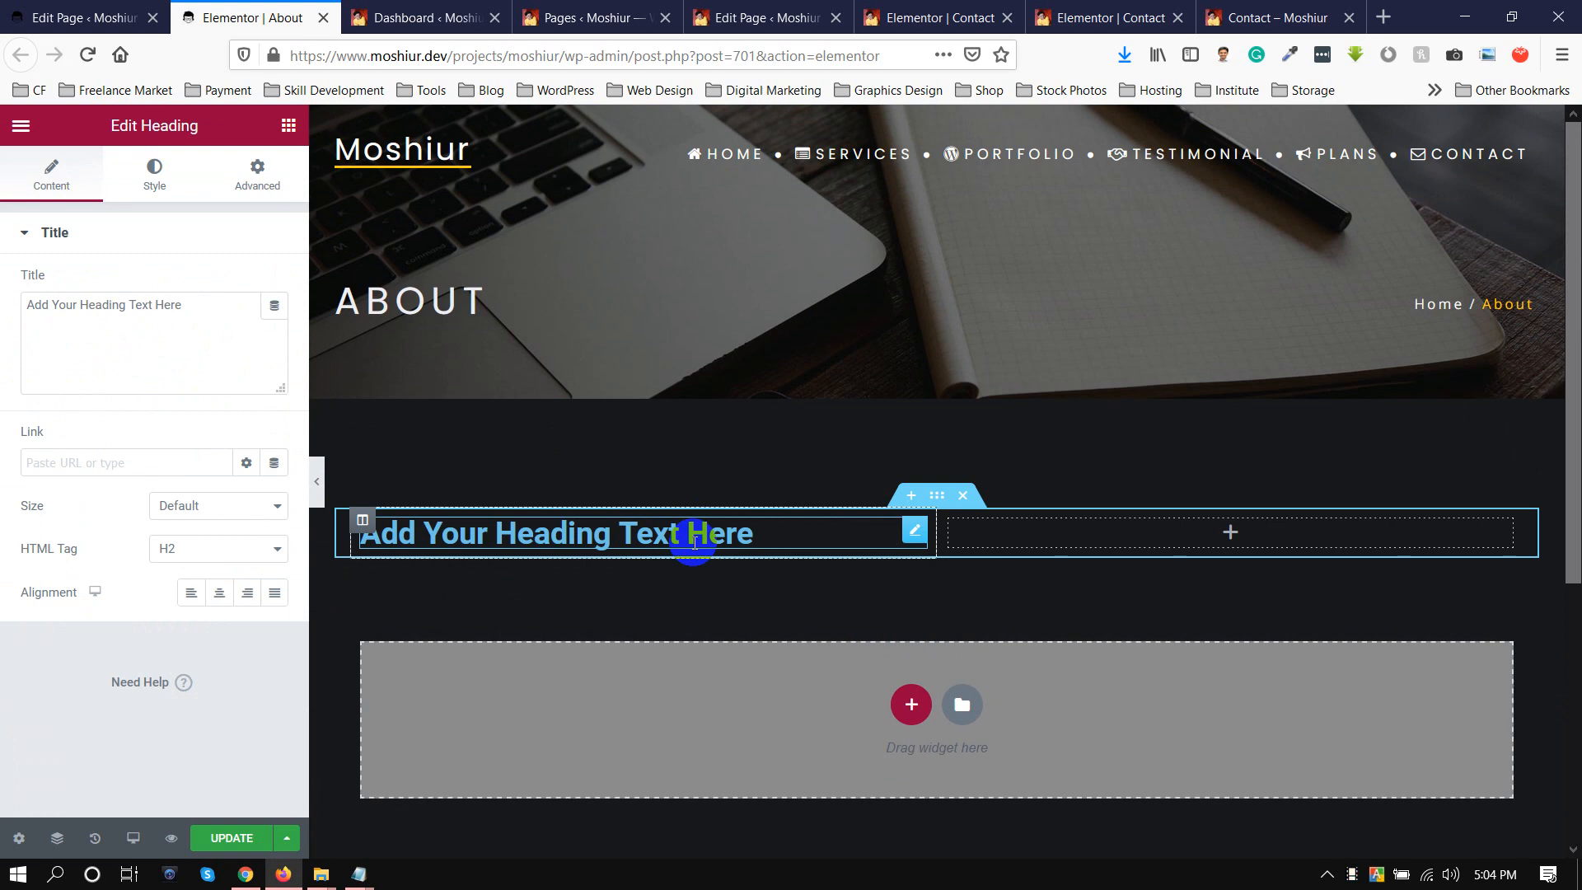
Open the installed themes from the Contact page site's dashboard and examine the BeOnePage Pro theme's details.
click(938, 8)
click(812, 15)
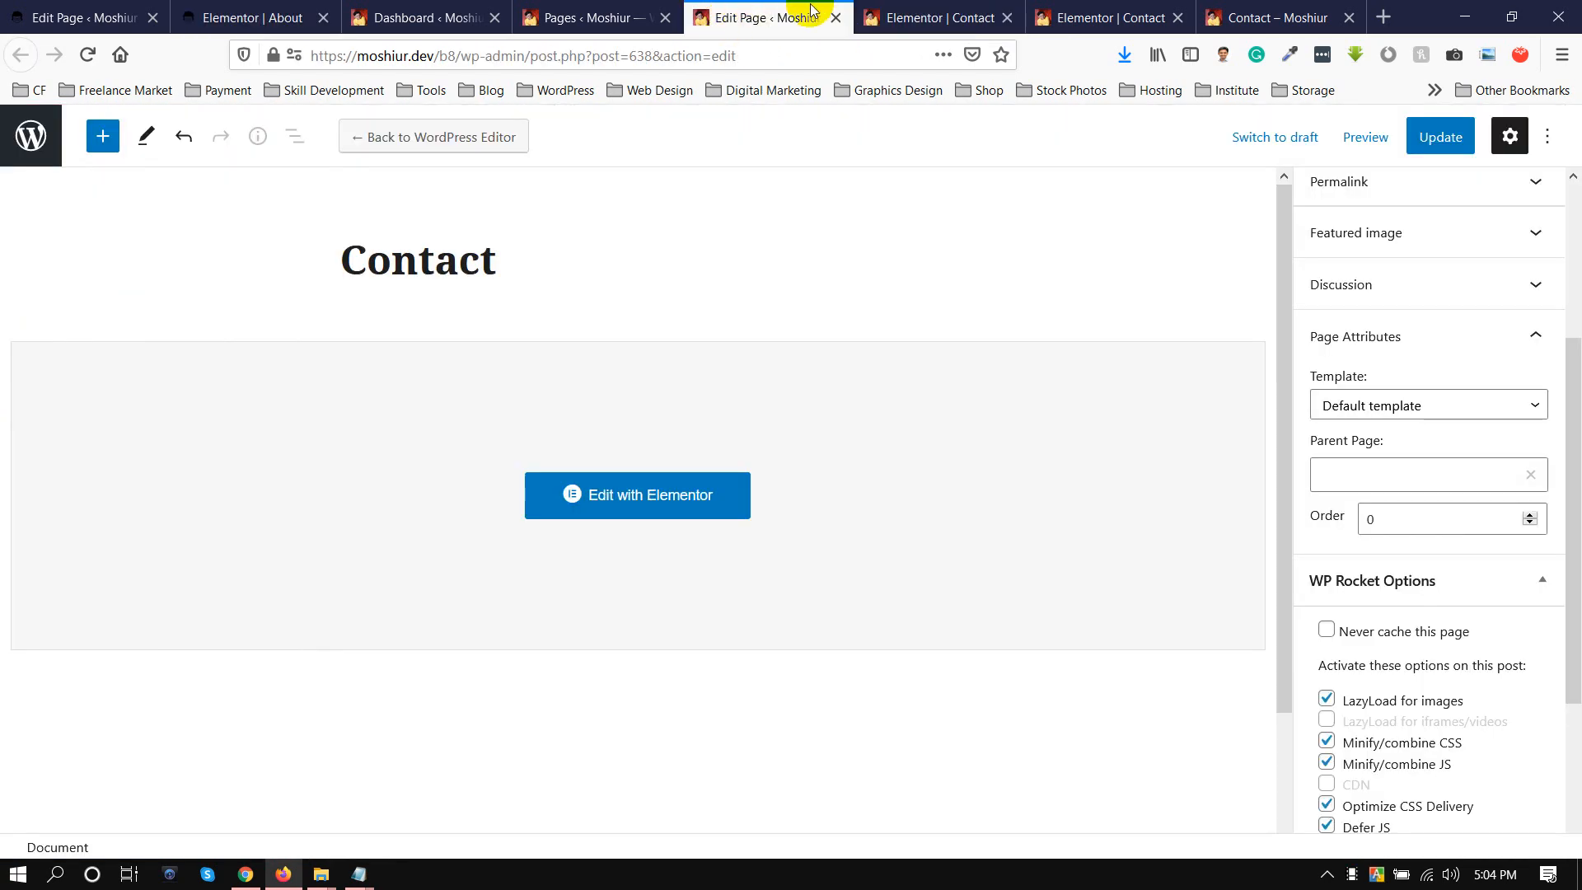
click(404, 17)
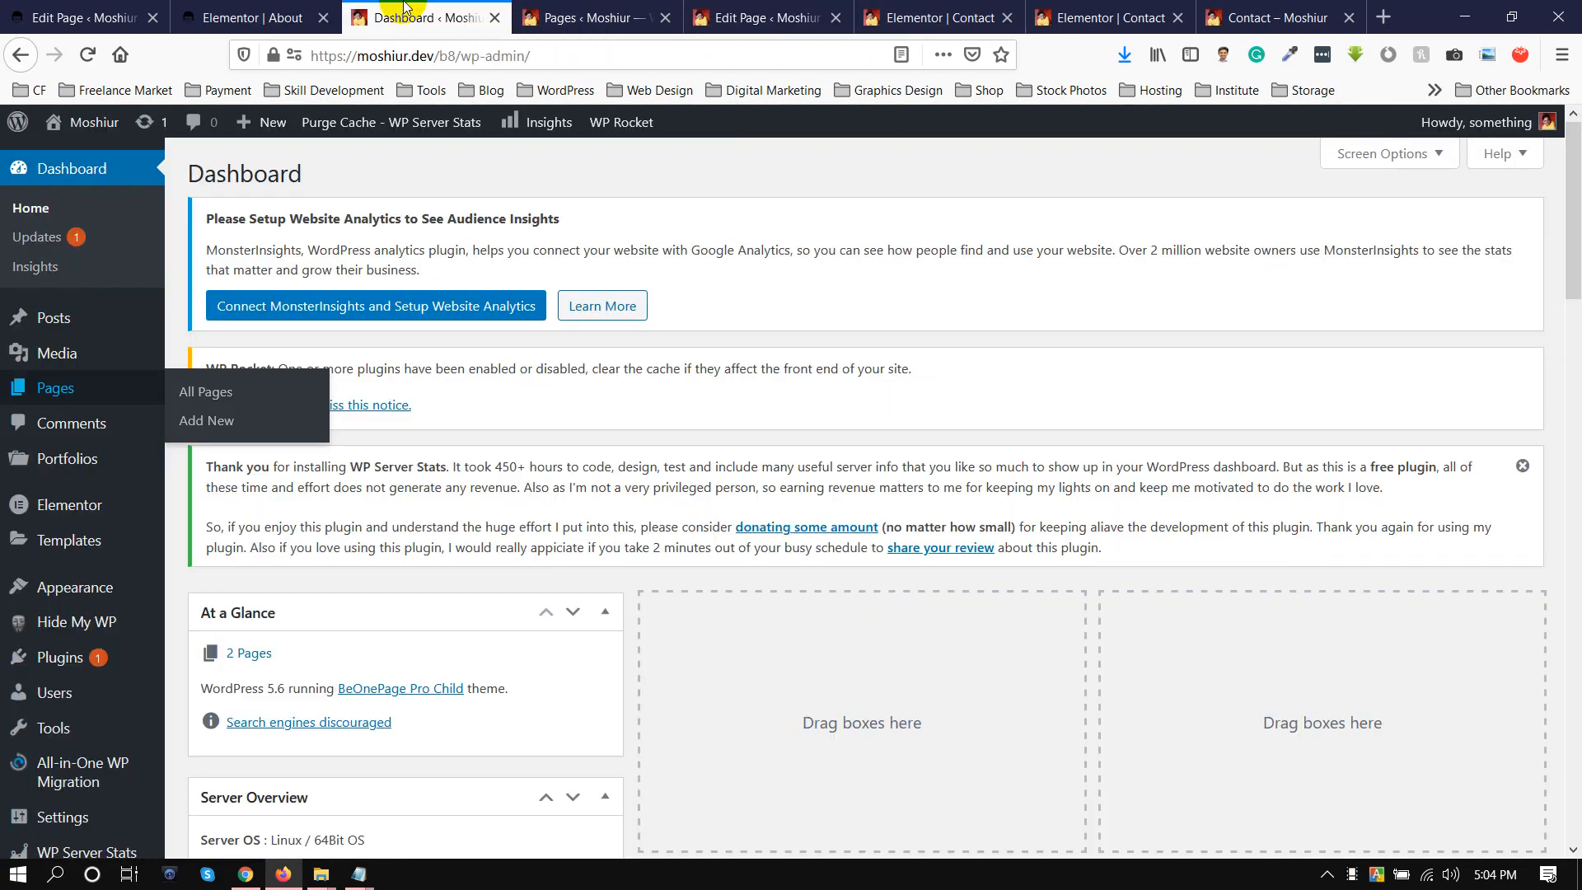
mouse_move(66, 586)
click(204, 568)
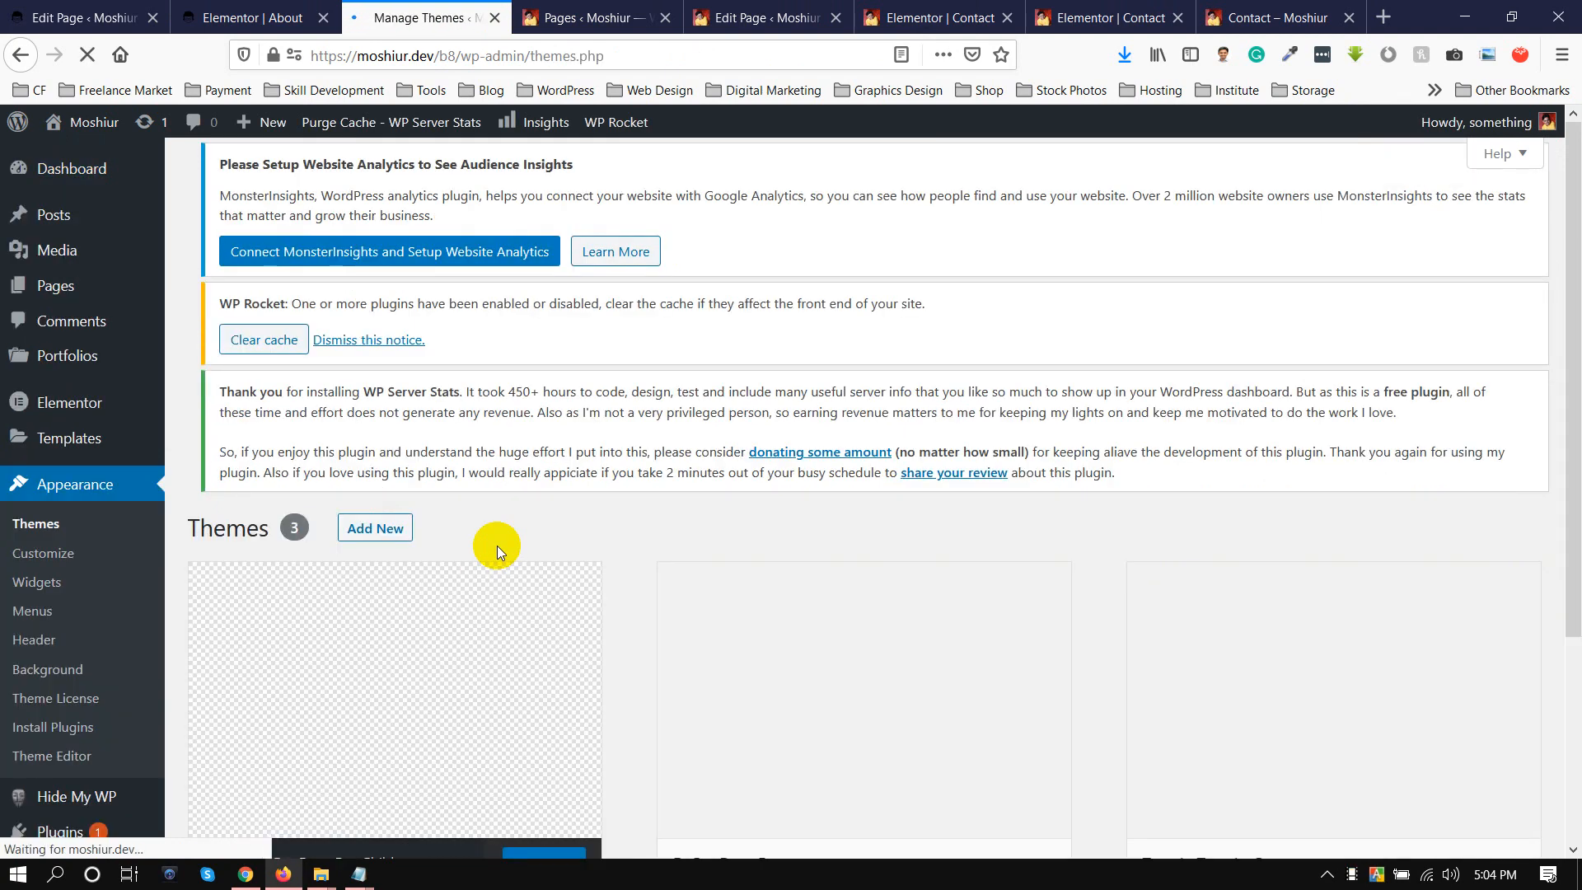
scroll(583, 478, down, 3)
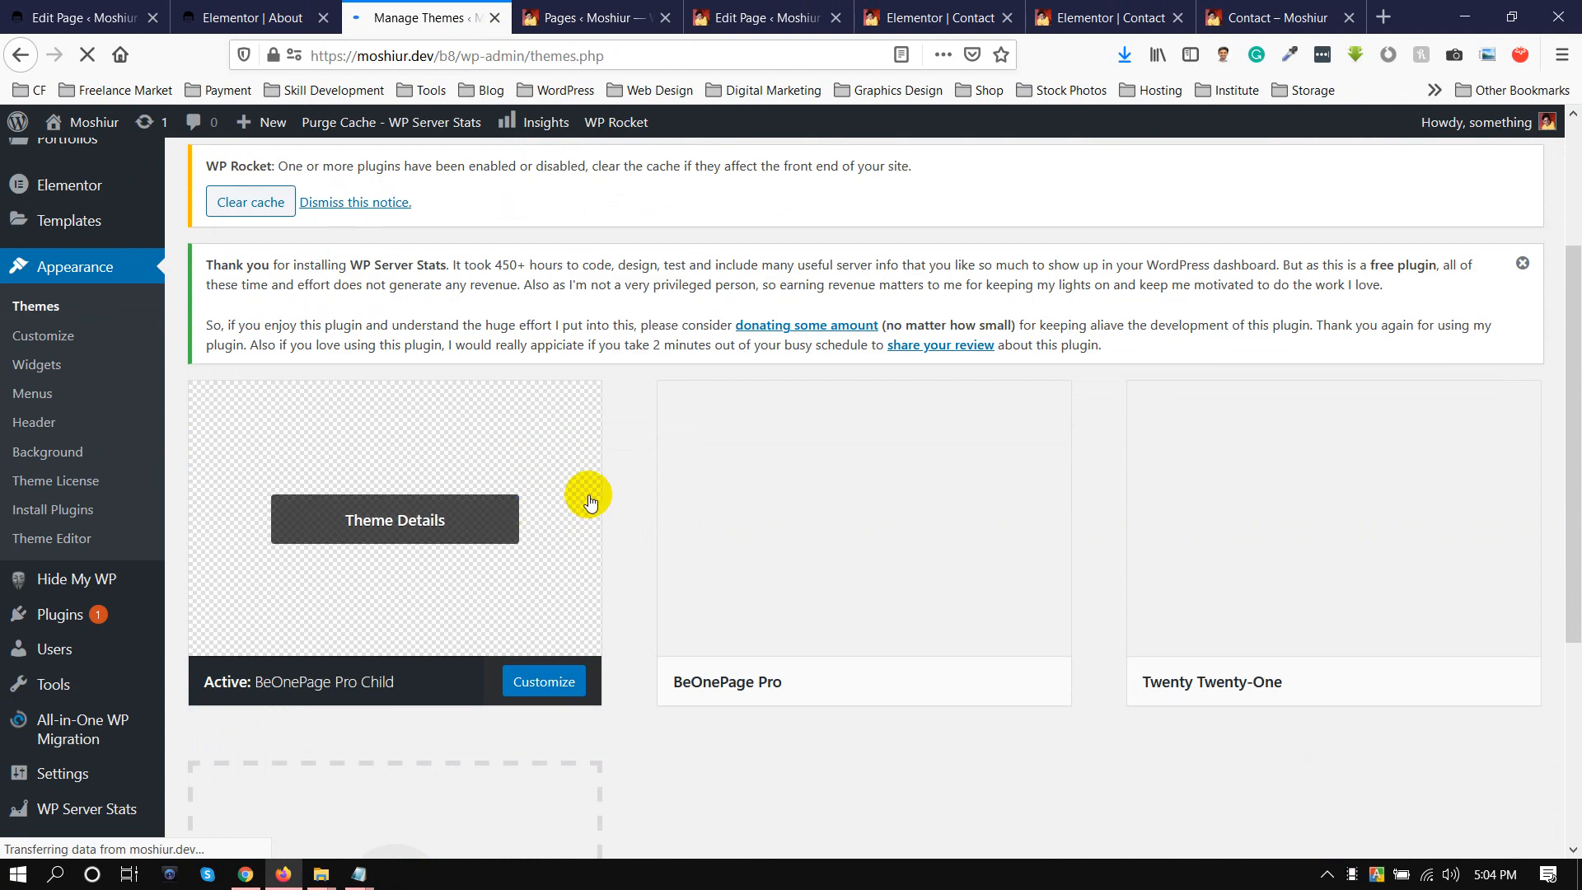
click(863, 517)
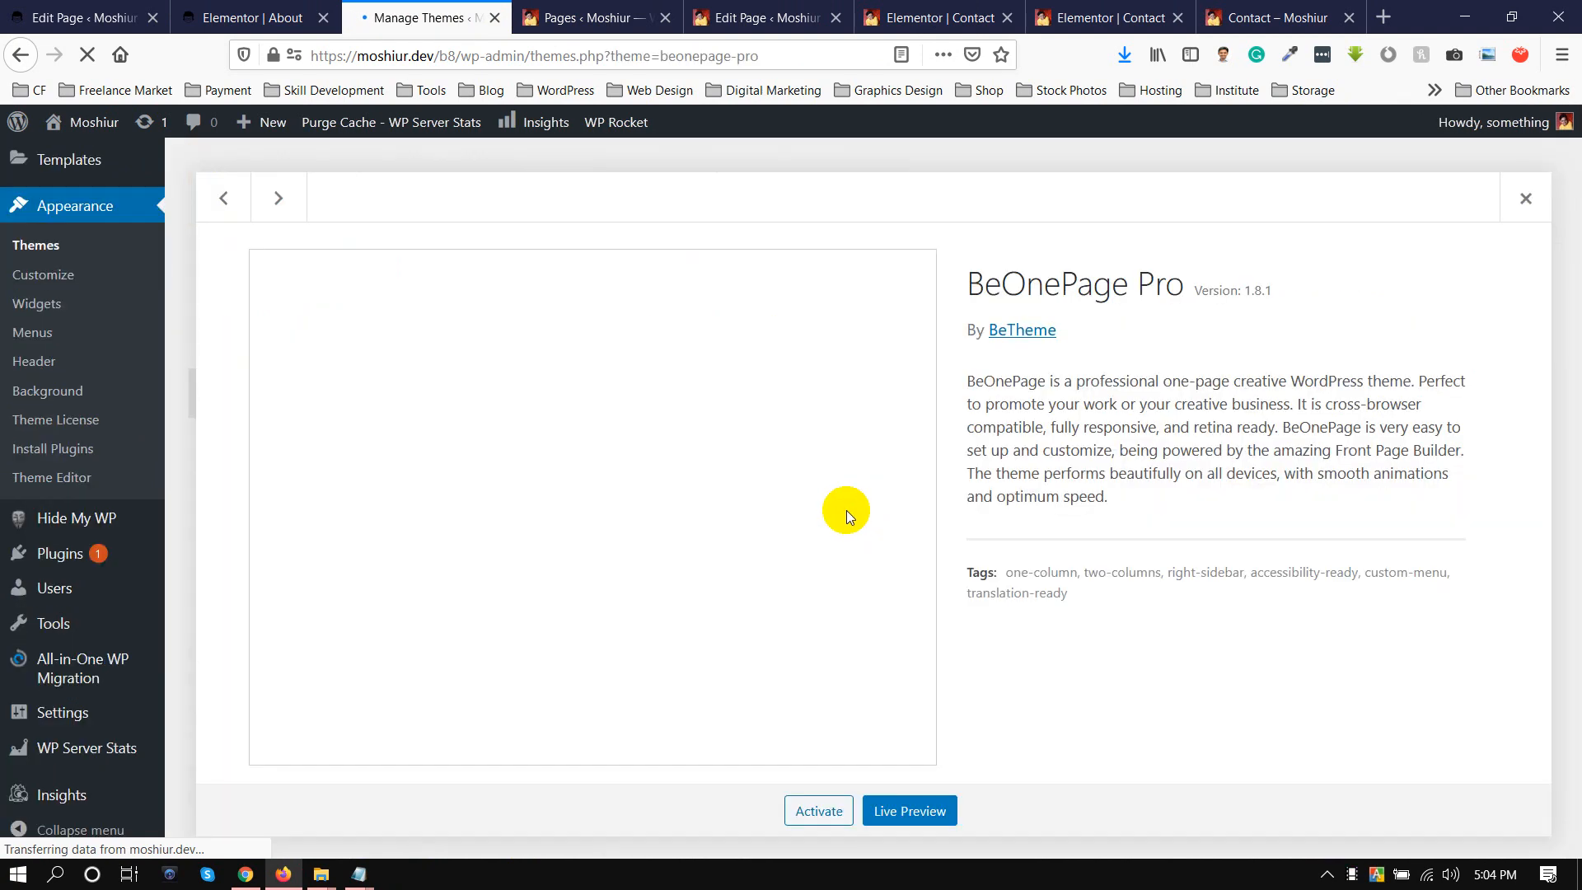
click(1525, 198)
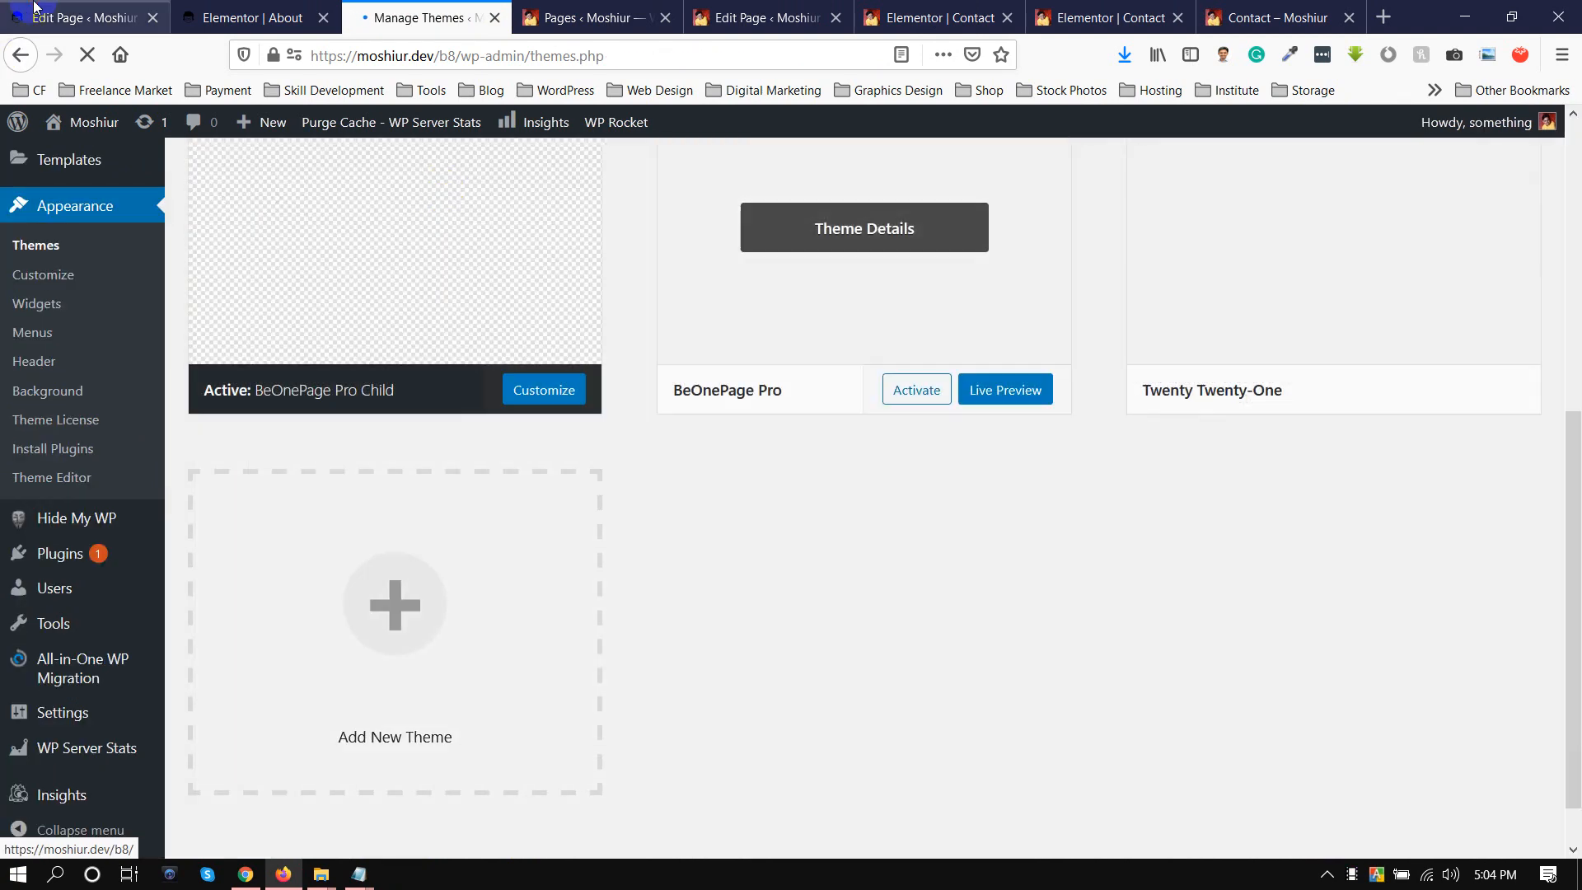
Open the installed themes on the About page's site and examine the BeOnePage Pro theme's details.
click(30, 12)
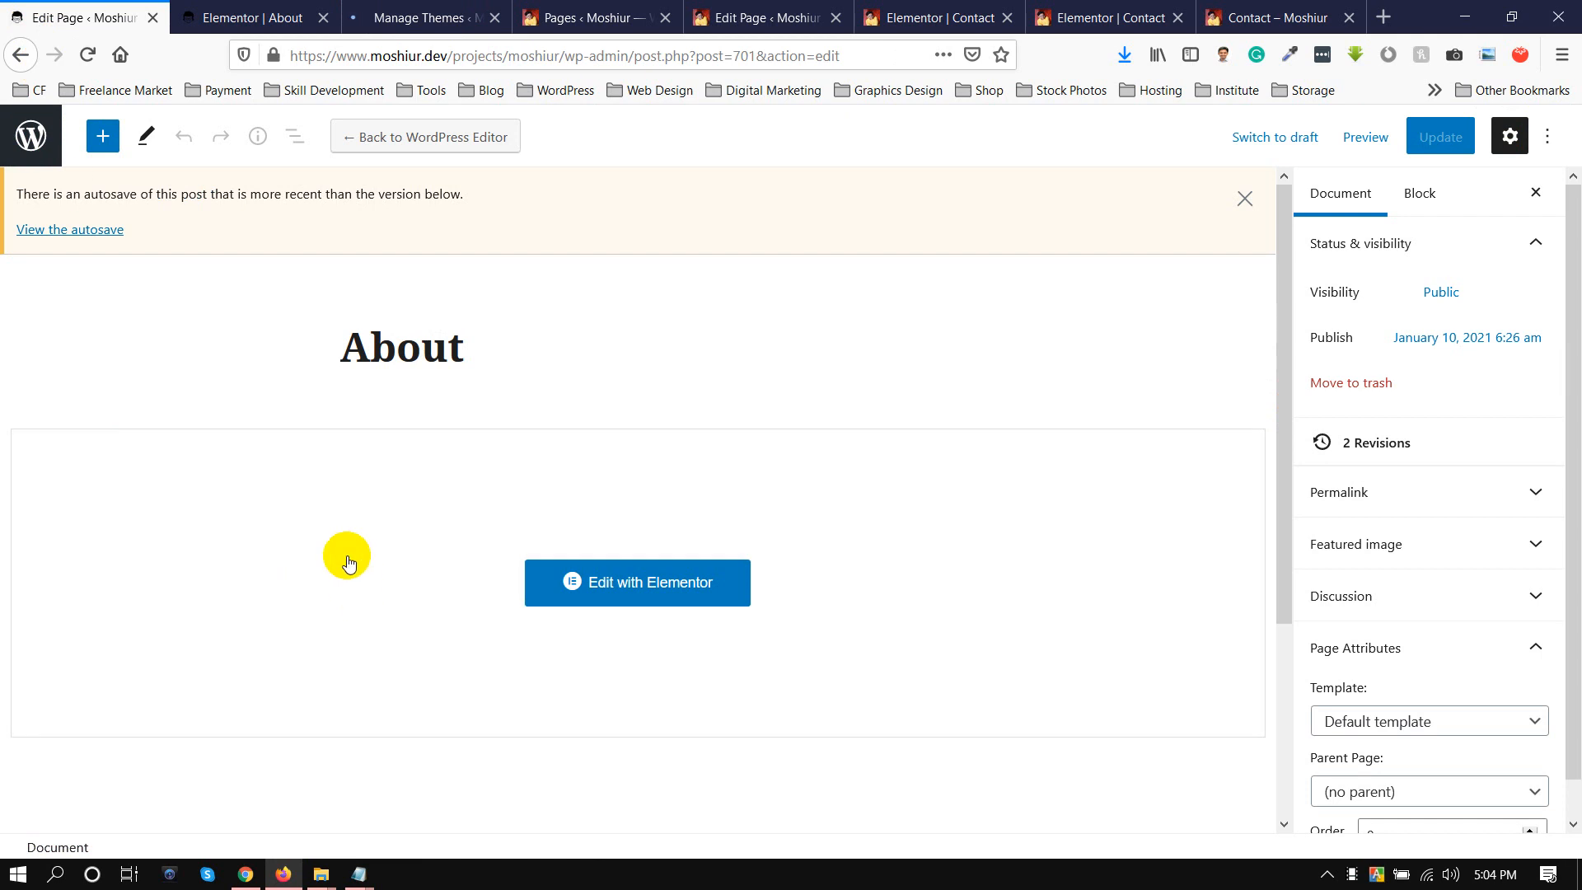
click(85, 230)
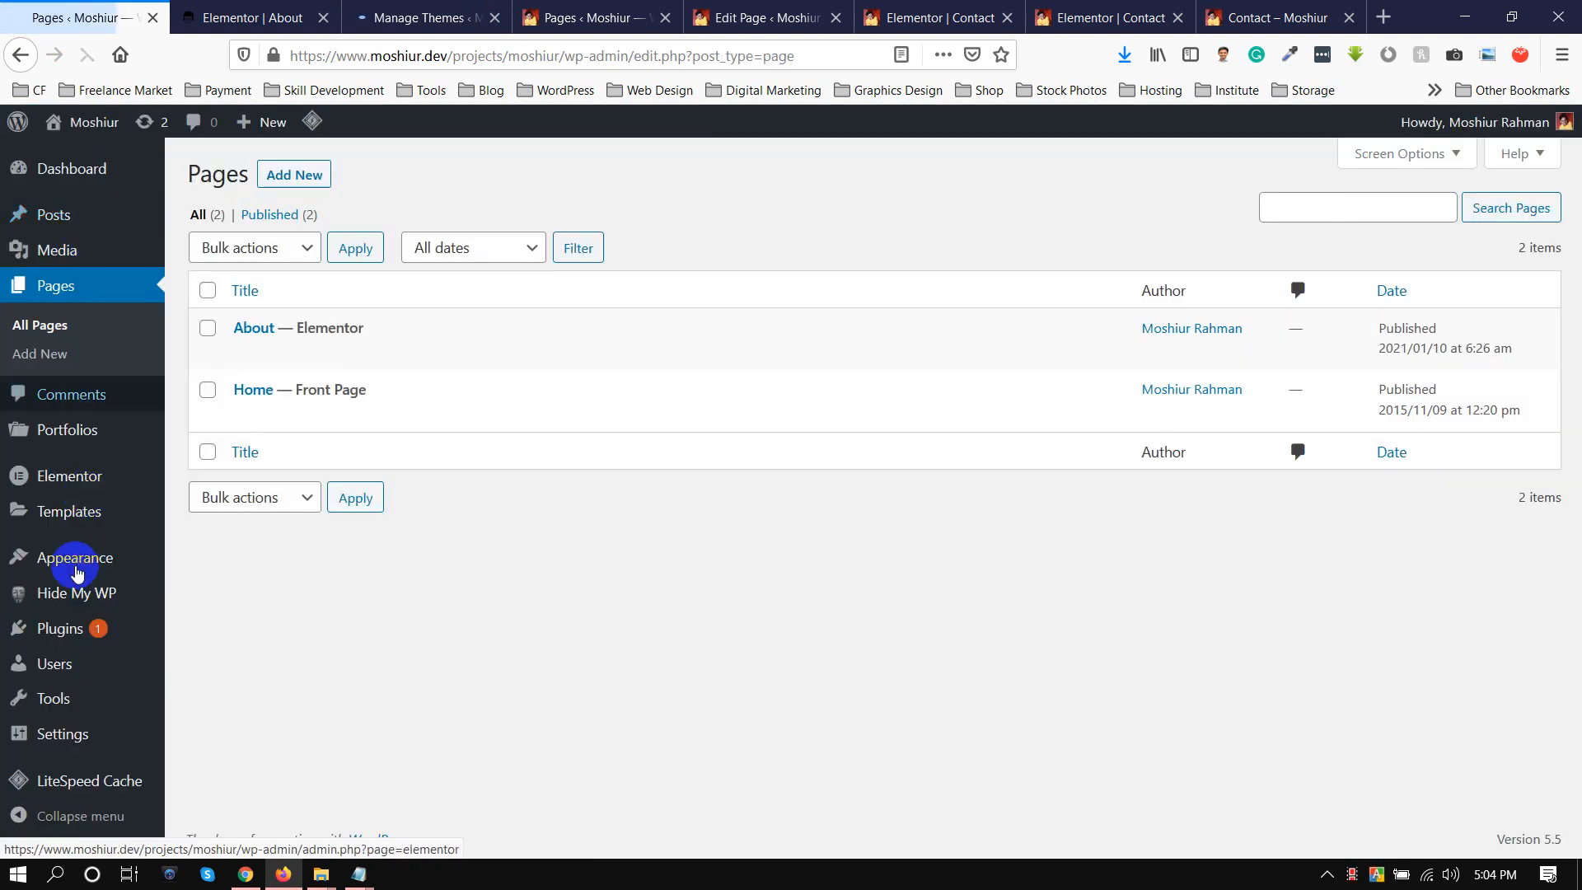
mouse_move(75, 558)
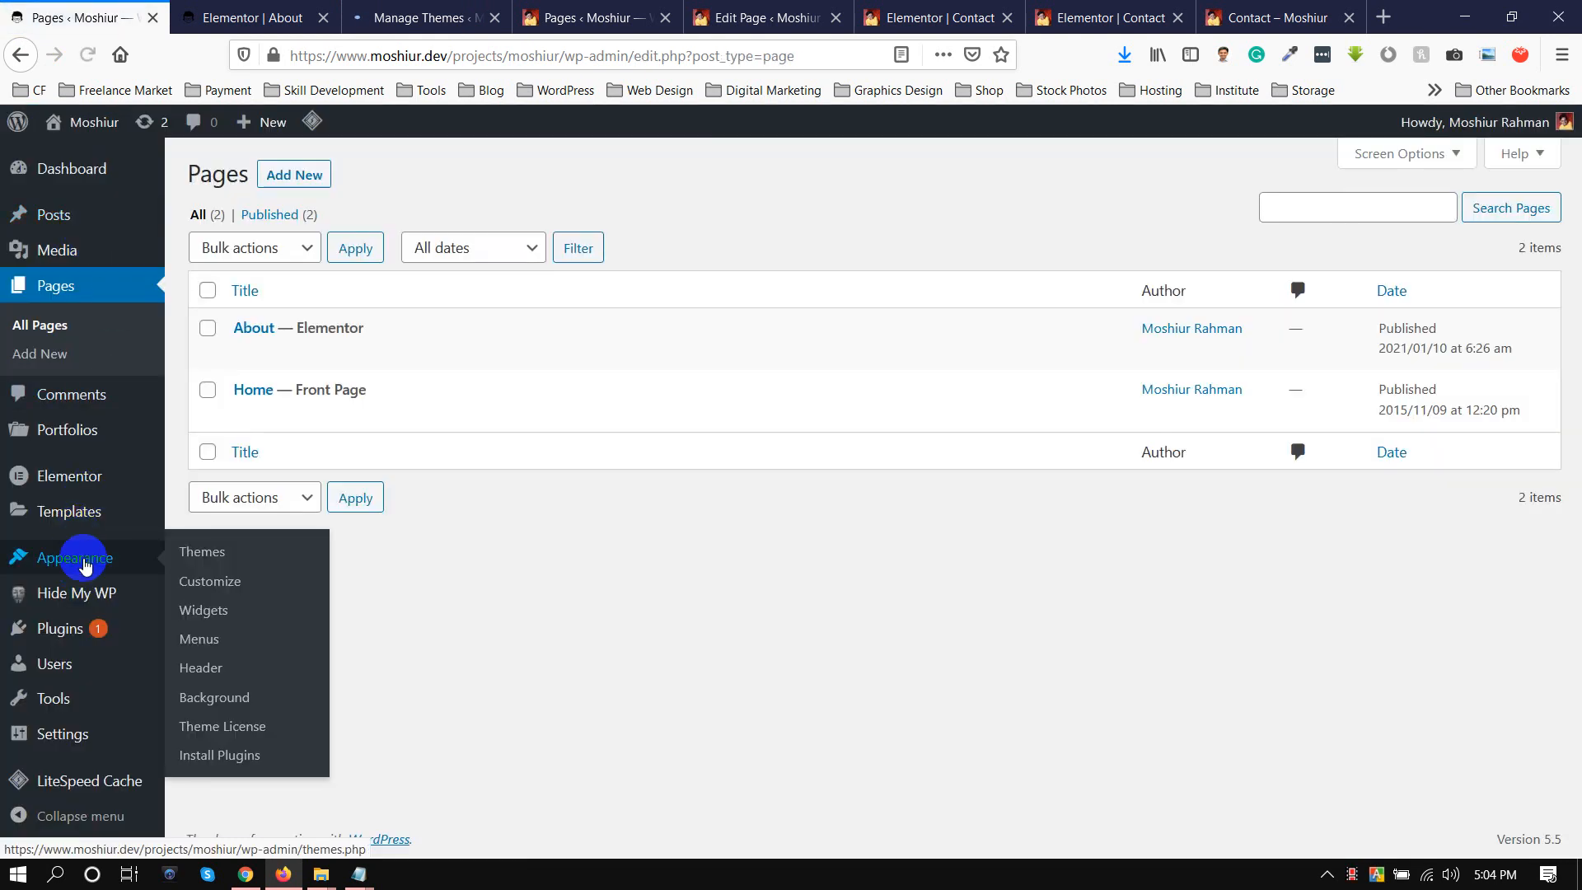
click(183, 564)
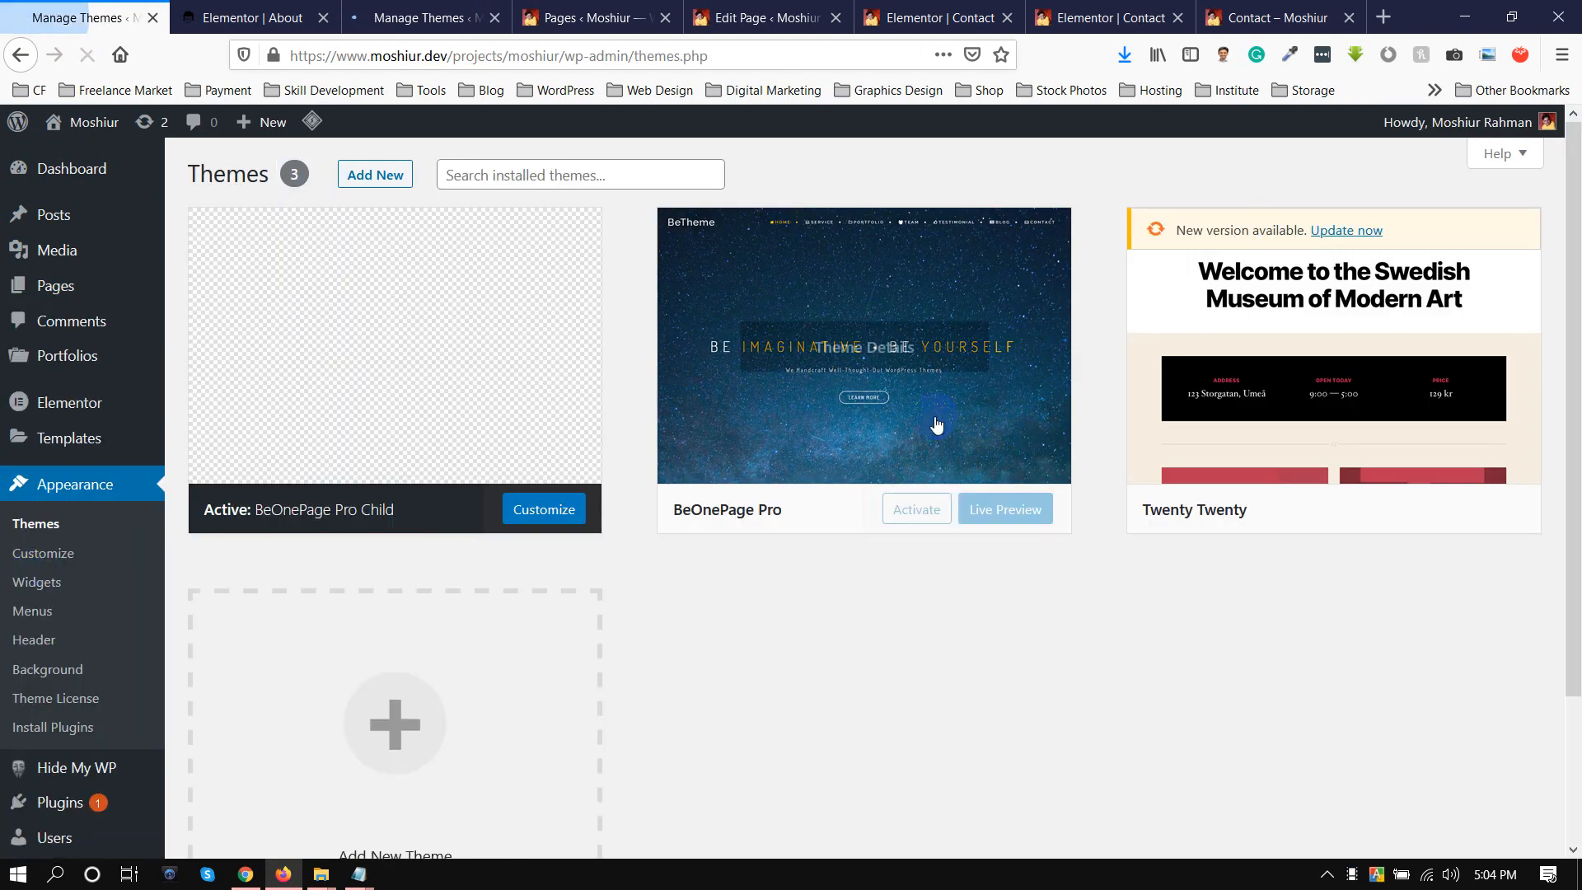
click(818, 394)
click(1526, 198)
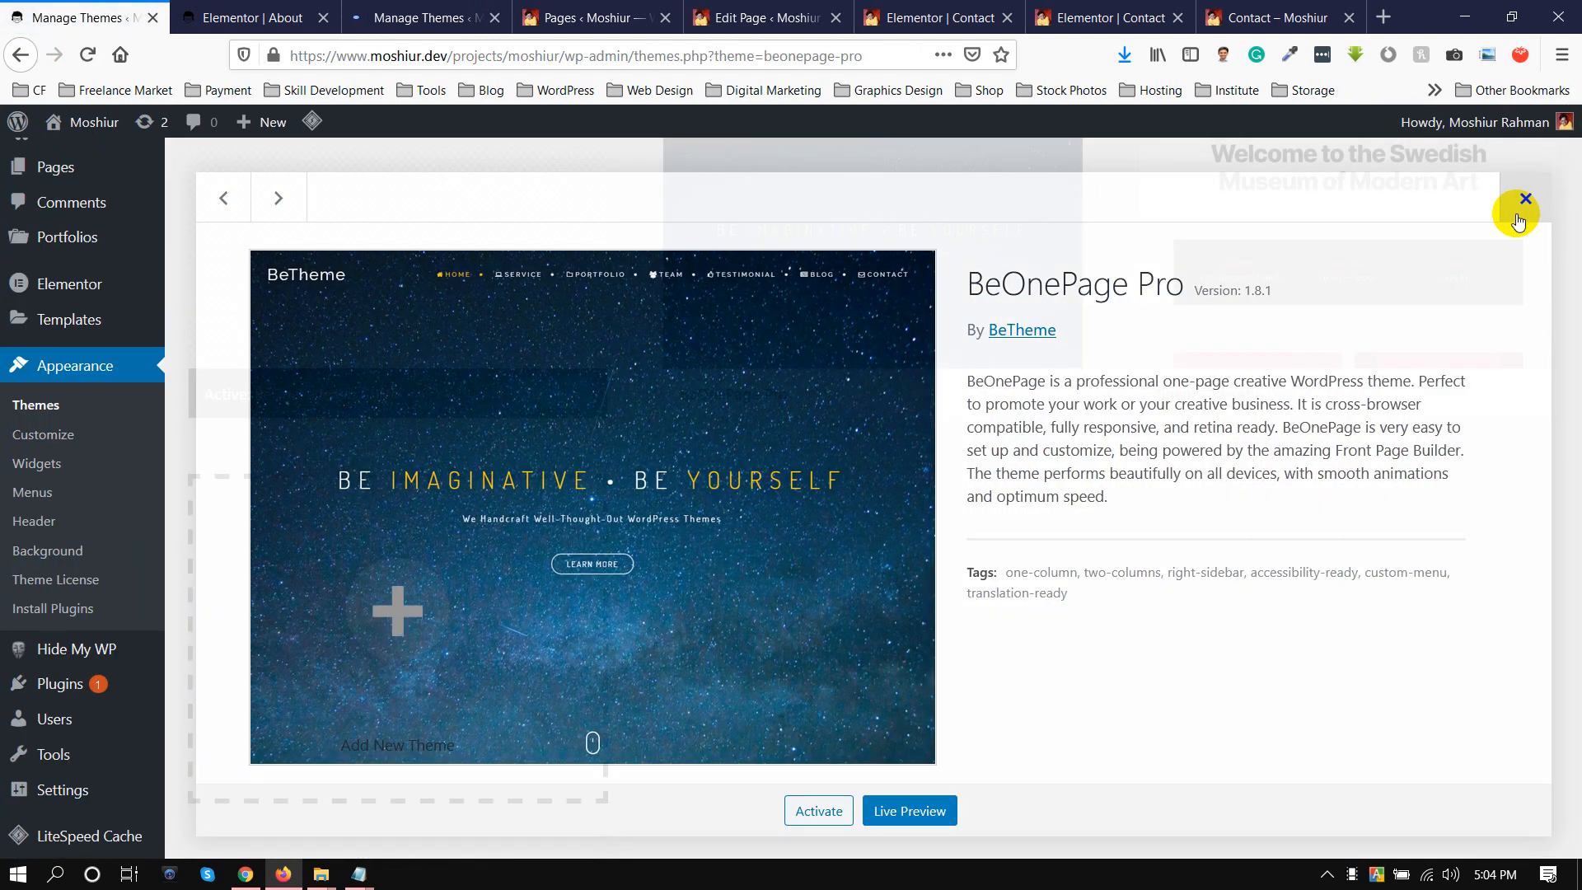
Compare the WordPress versions of the two sites using the dashboard overview and the WordPress Updates page.
click(421, 17)
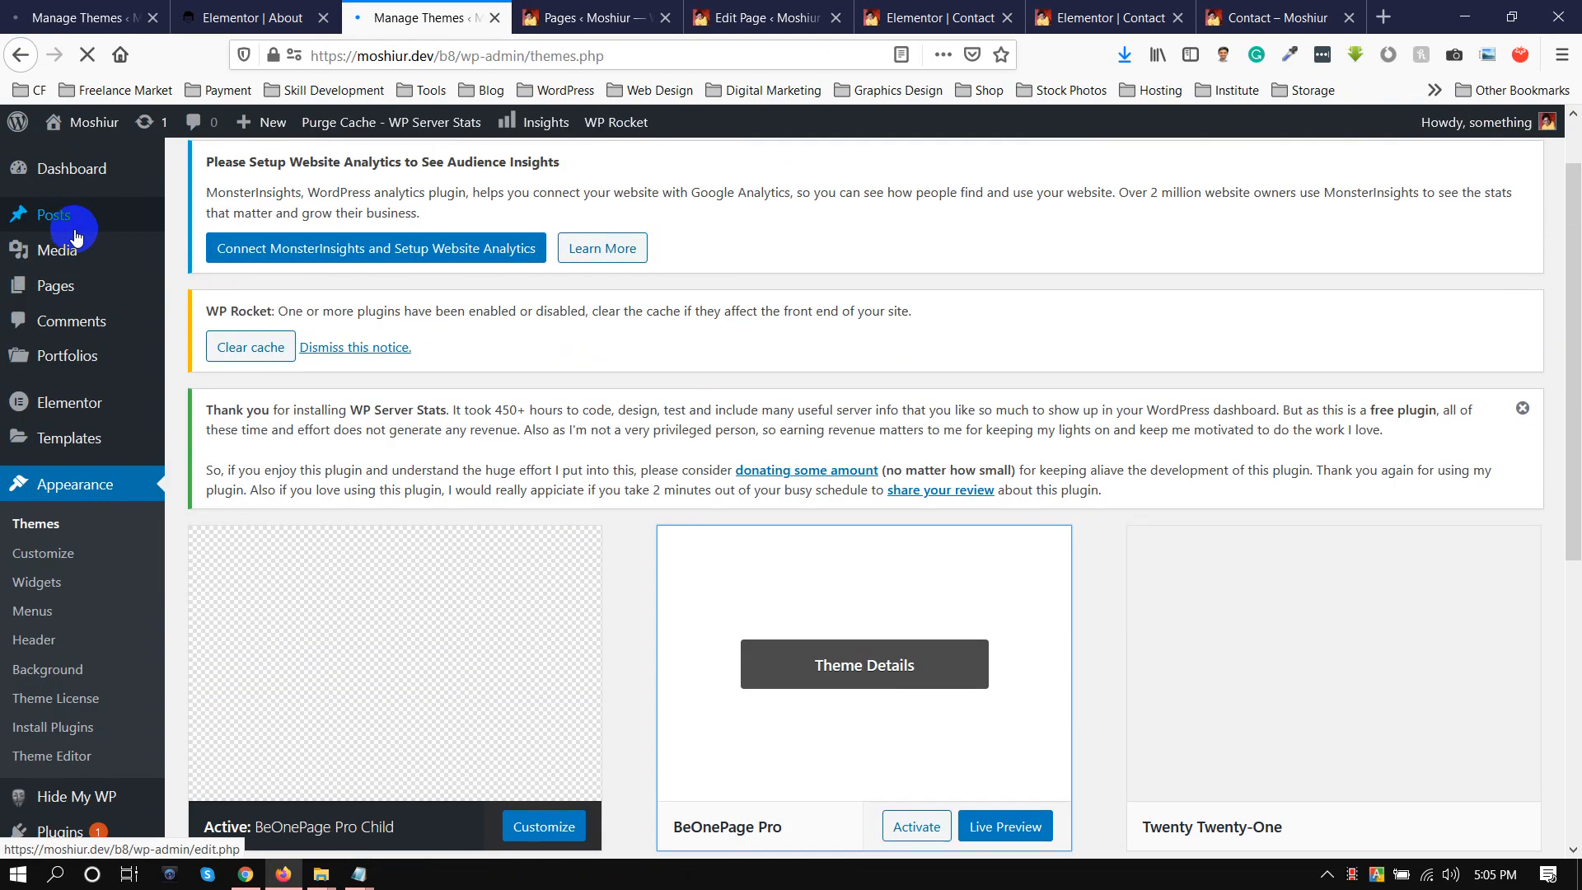
mouse_move(66, 168)
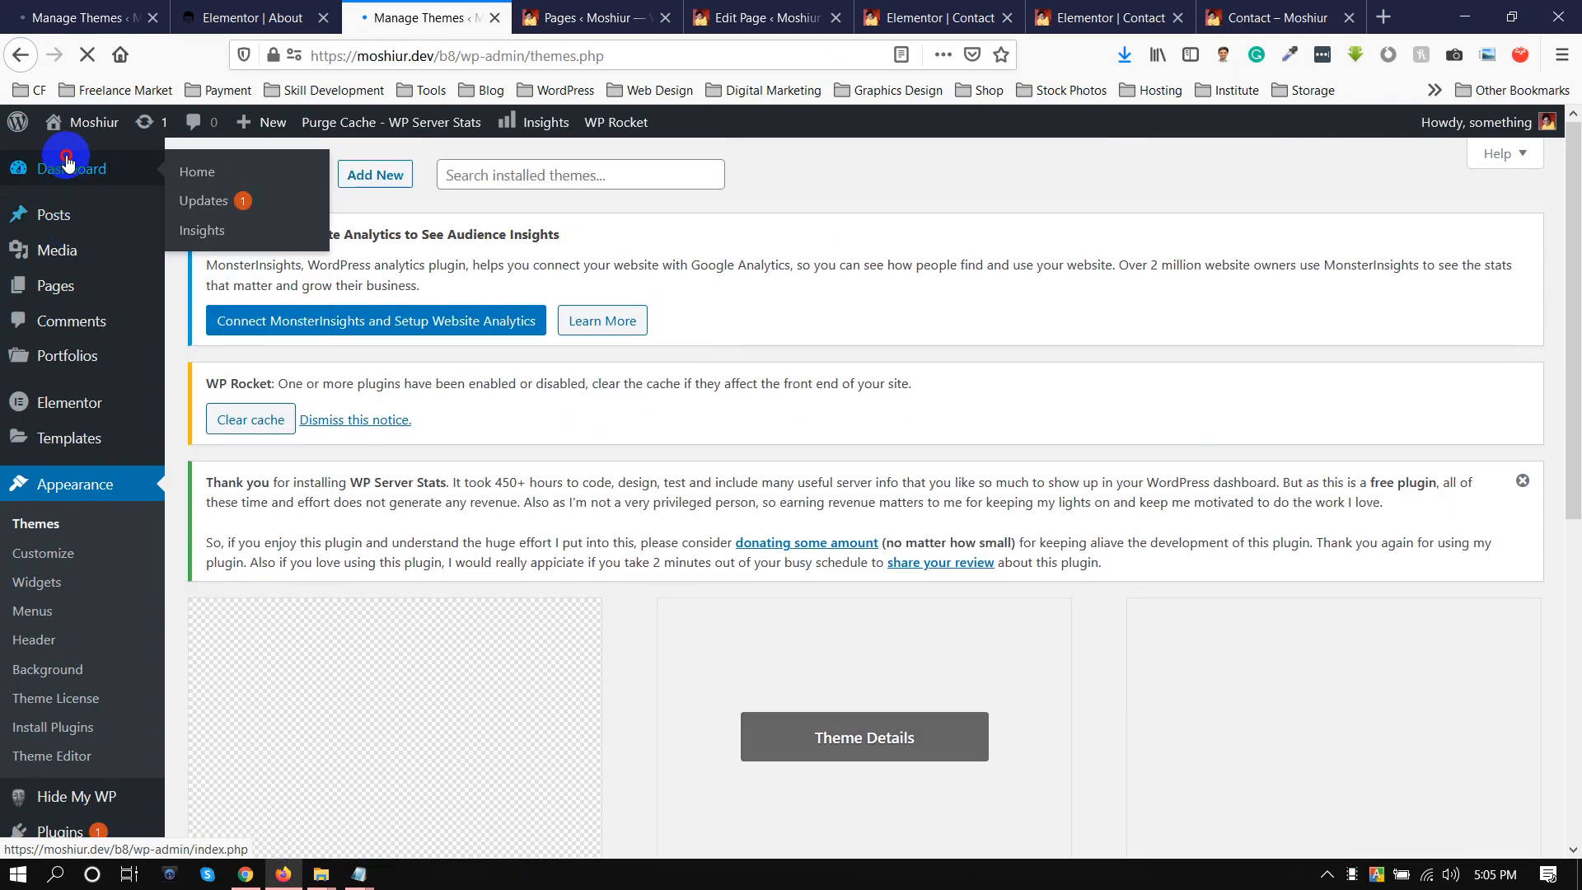
mouse_move(149, 262)
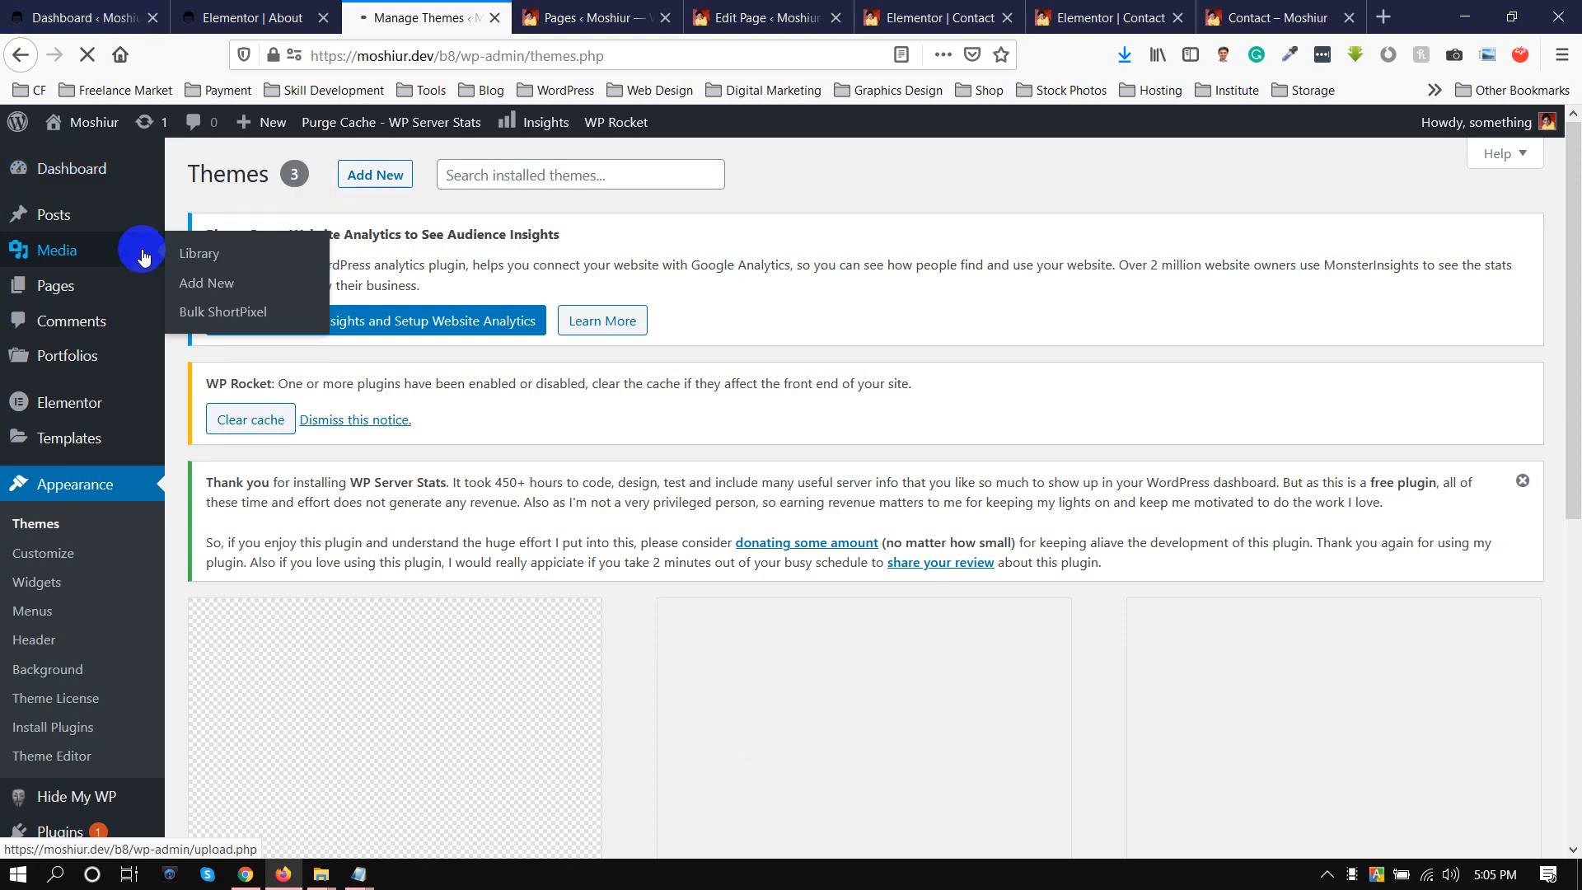
click(99, 17)
drag(263, 301, 275, 301)
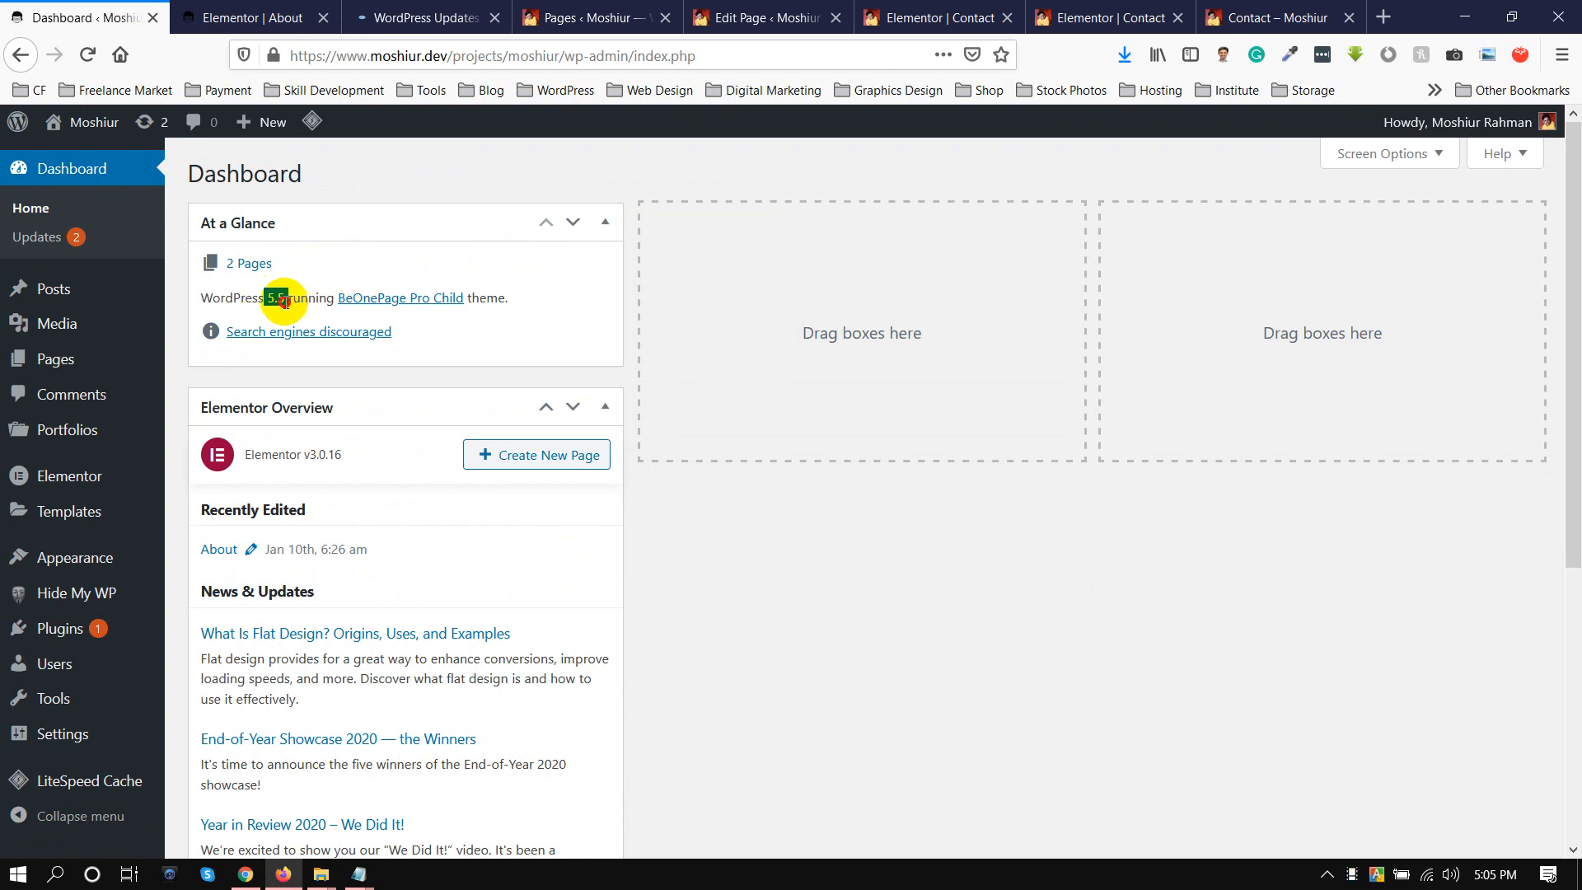
click(412, 17)
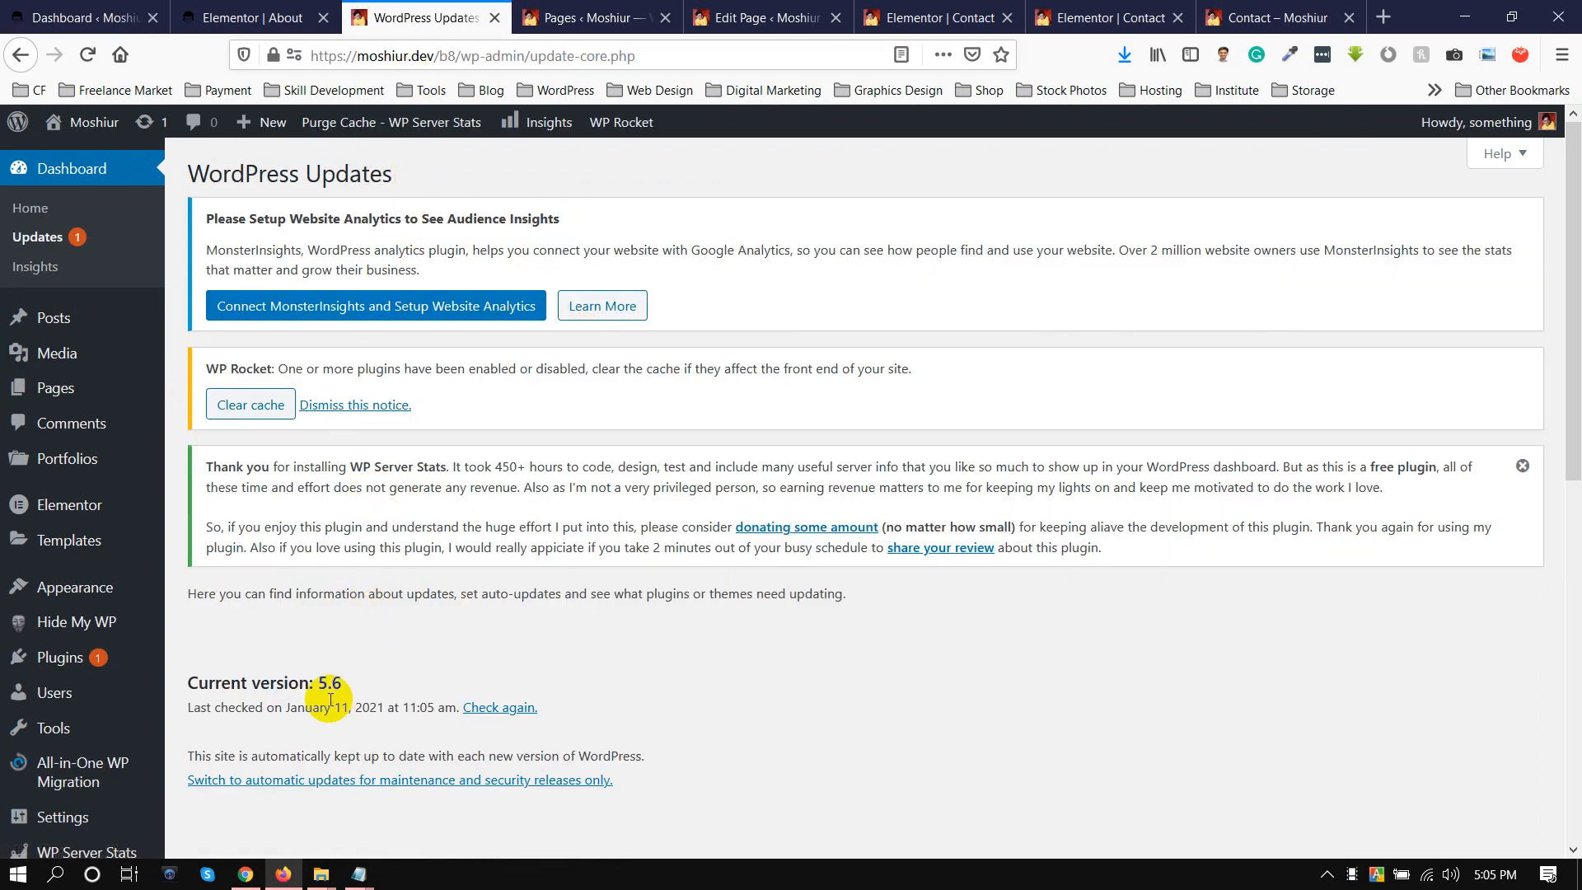
drag(318, 682, 371, 684)
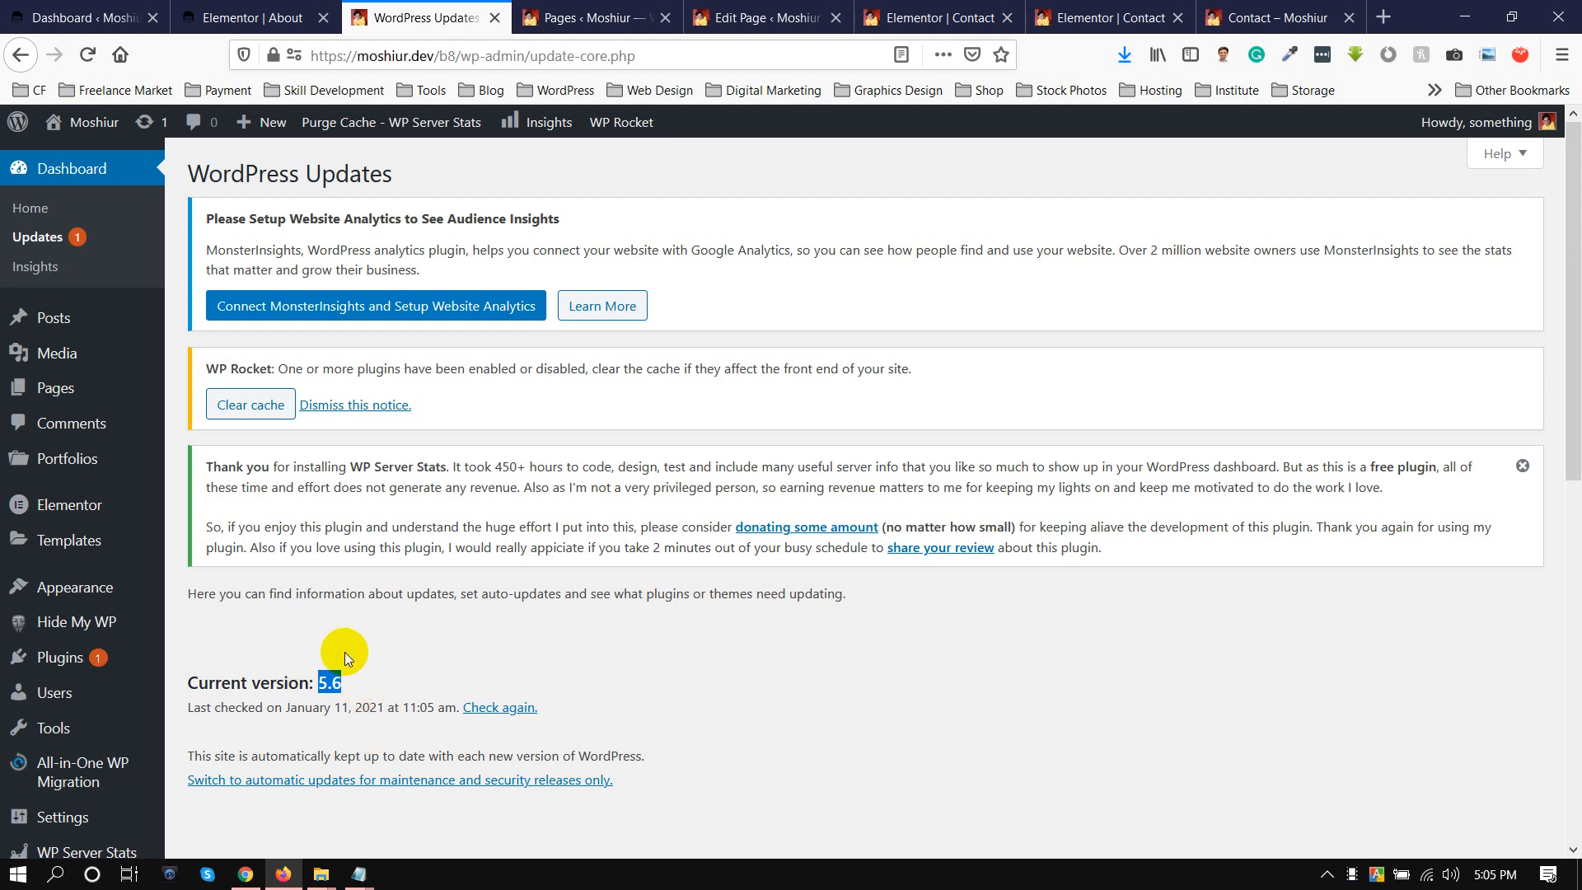
scroll(452, 388, down, 2)
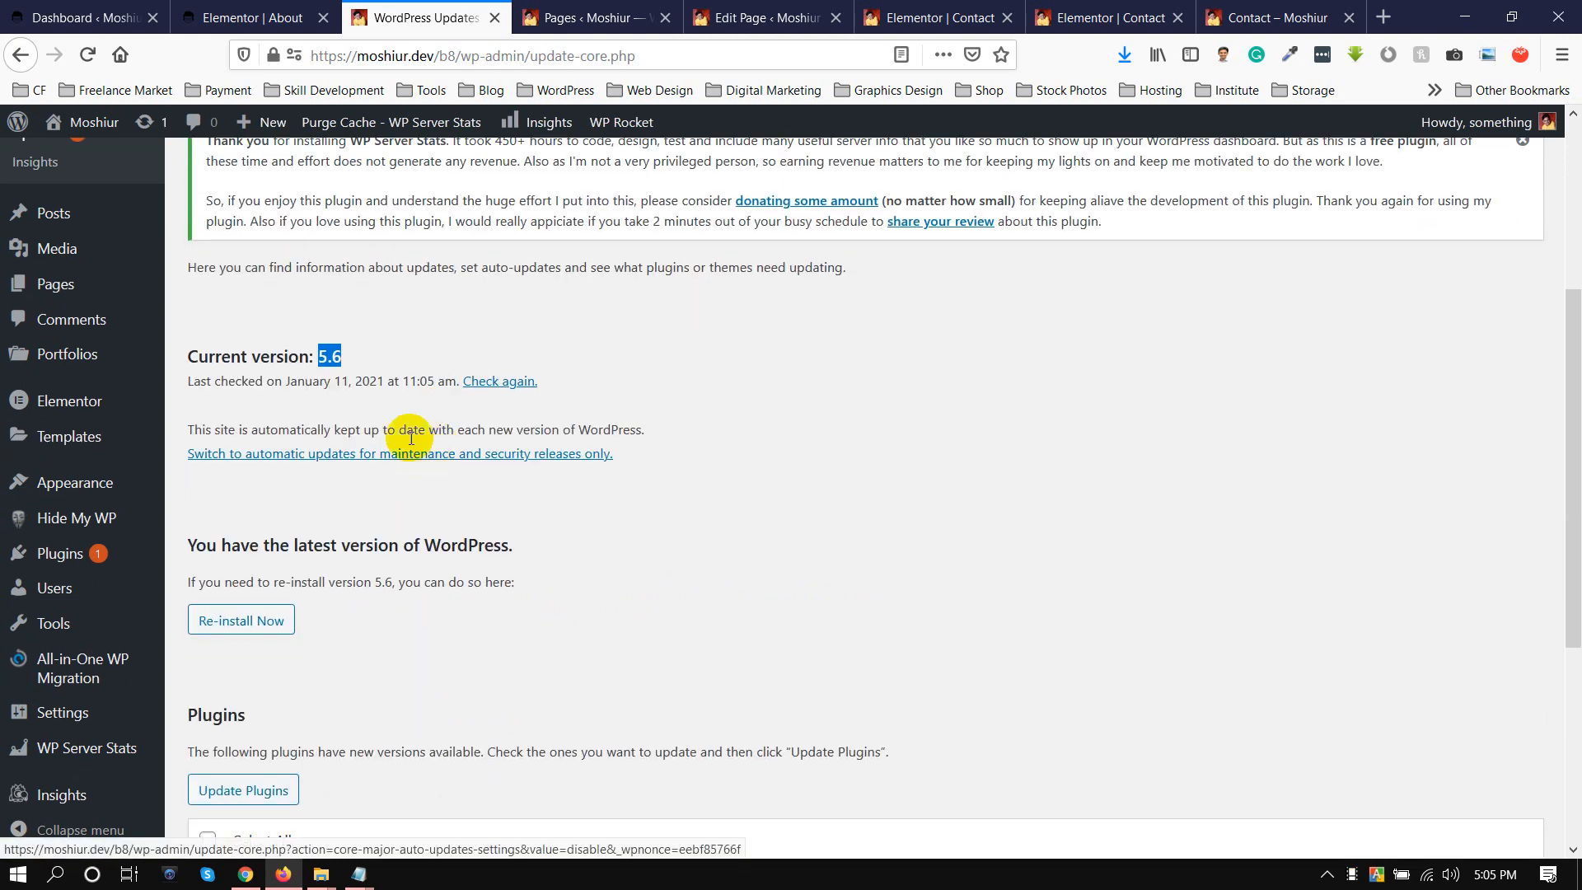
scroll(305, 363, up, 1)
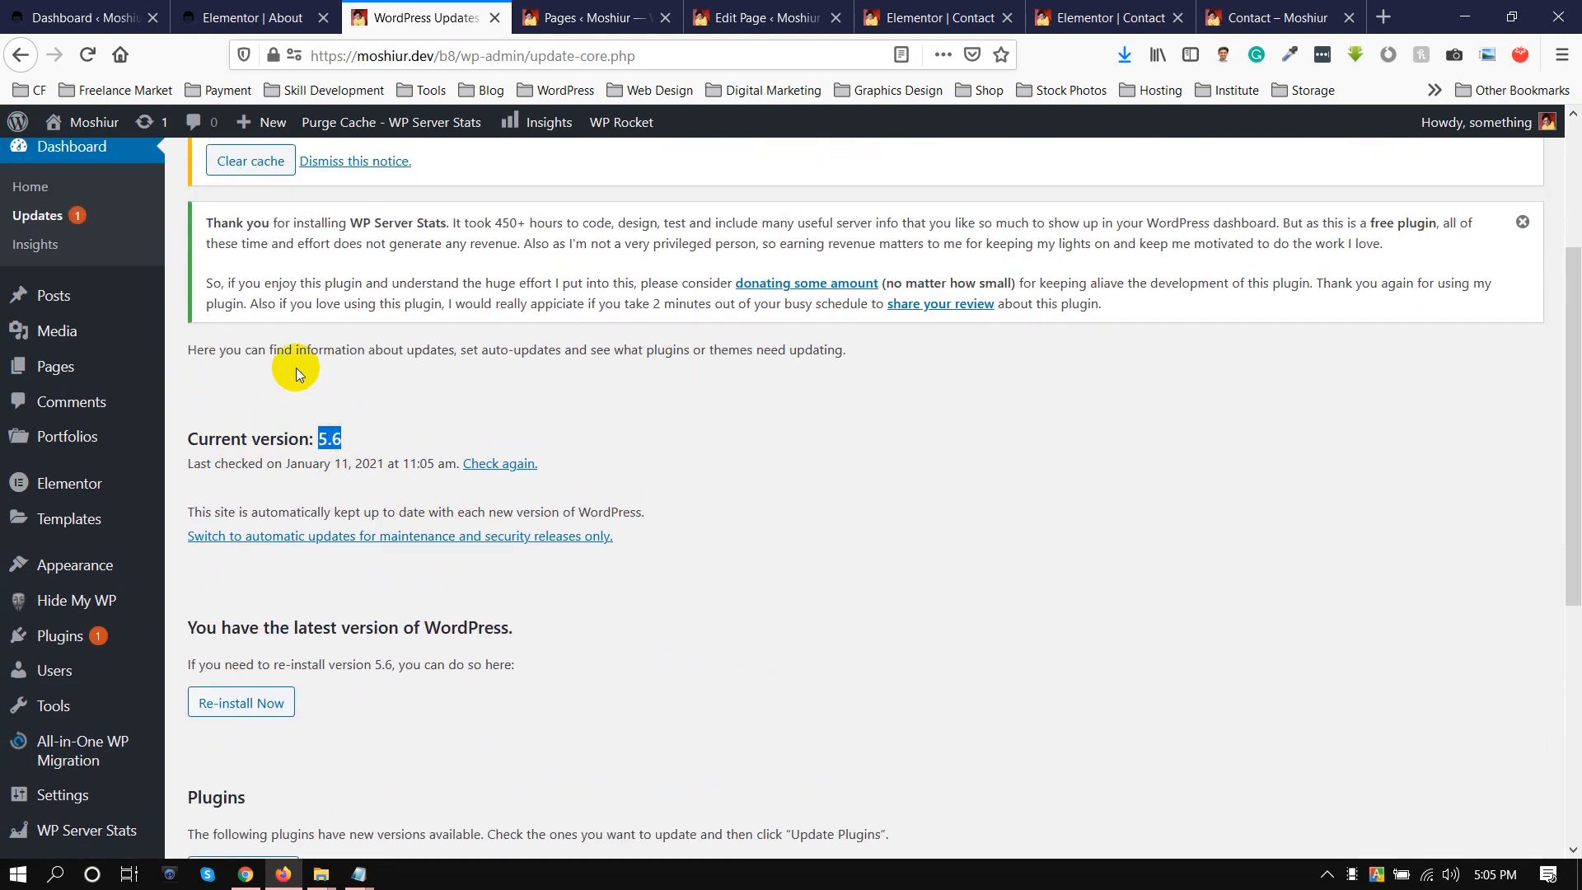
Open the installed plugins of the Contact page's site and examine the list for plugins that could interfere with Elementor.
click(78, 664)
mouse_move(82, 625)
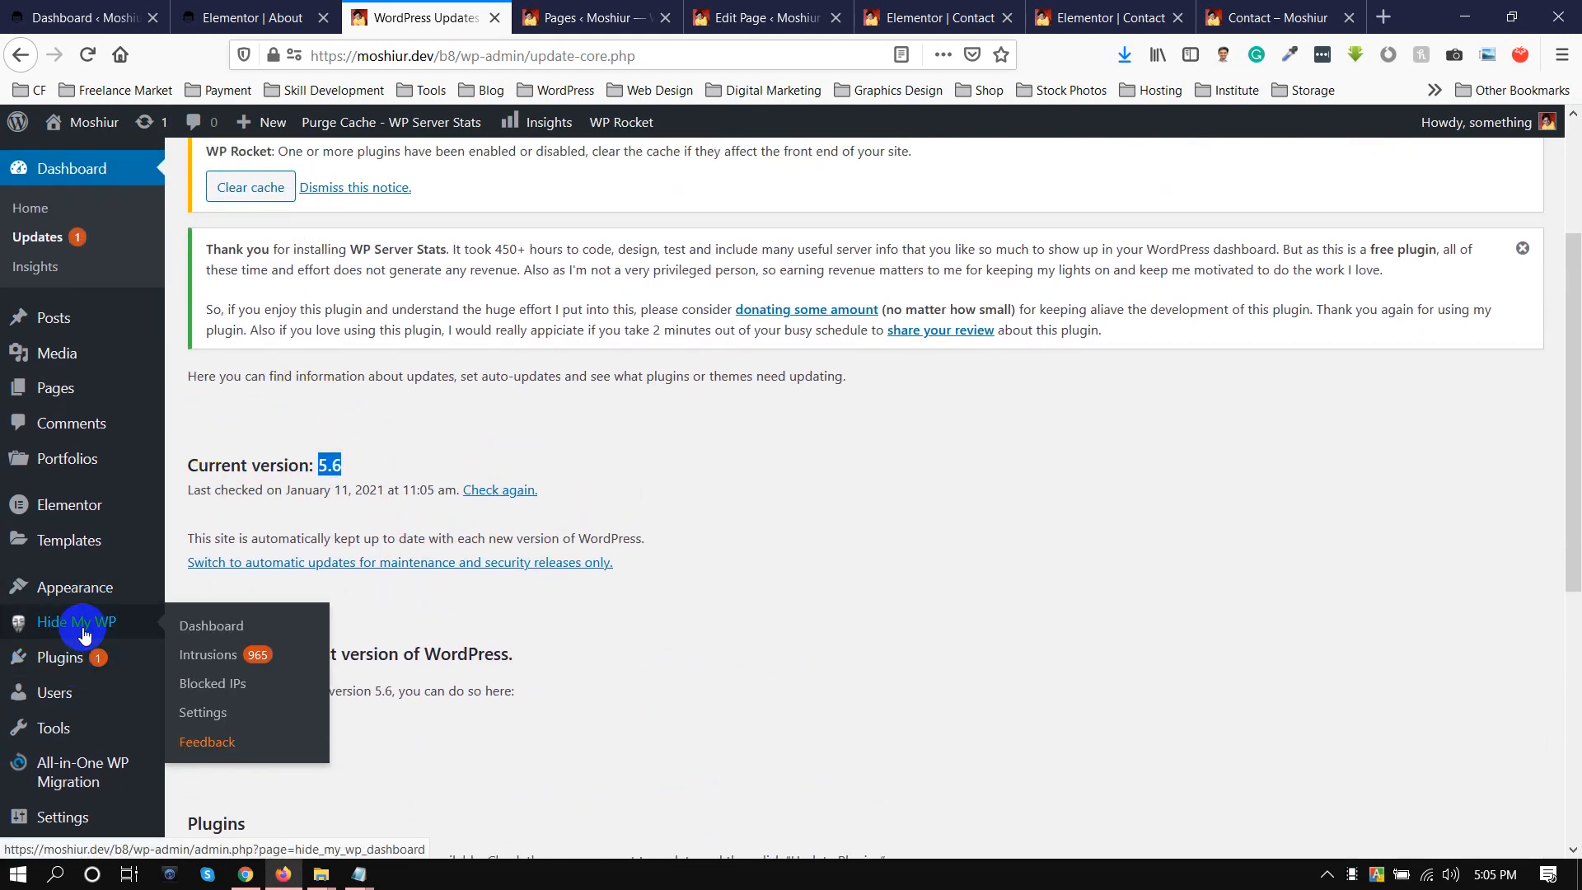
click(82, 659)
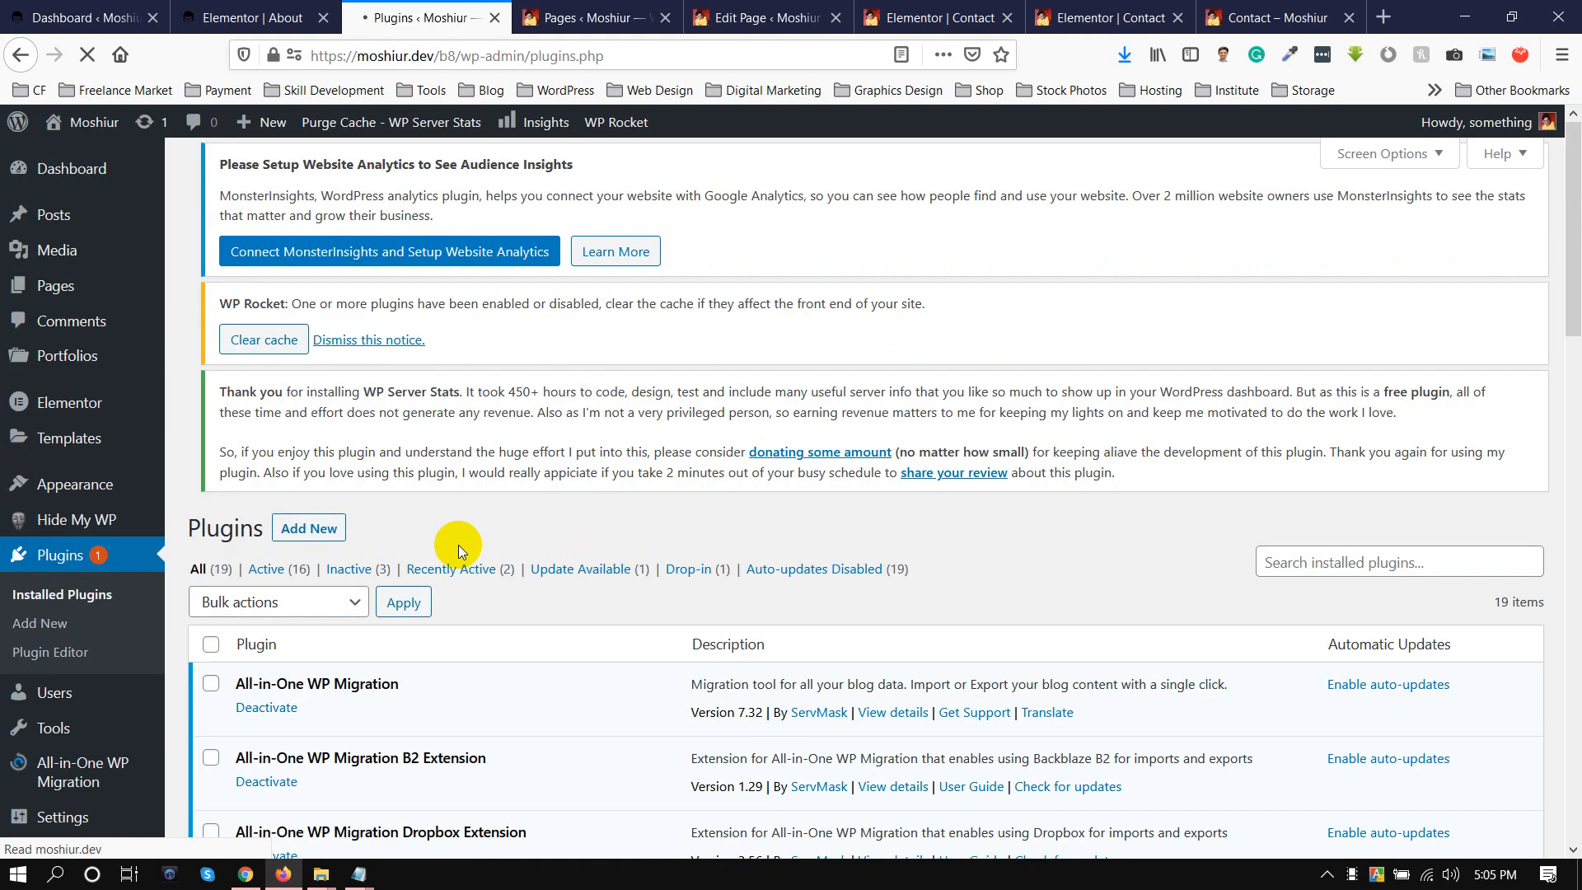
scroll(412, 528, down, 10)
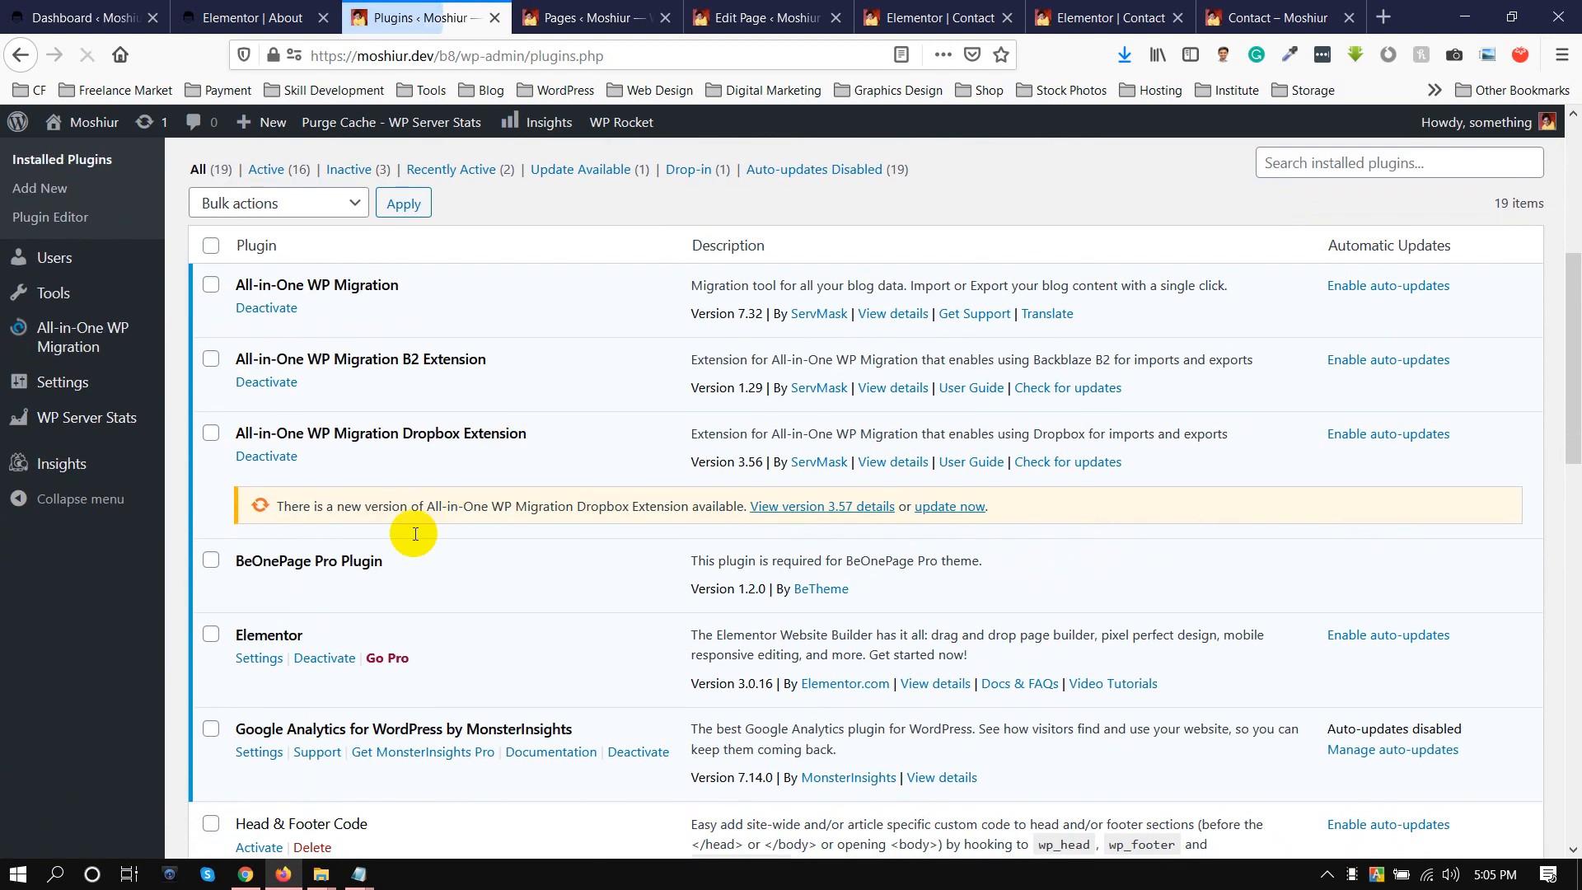
scroll(321, 600, down, 3)
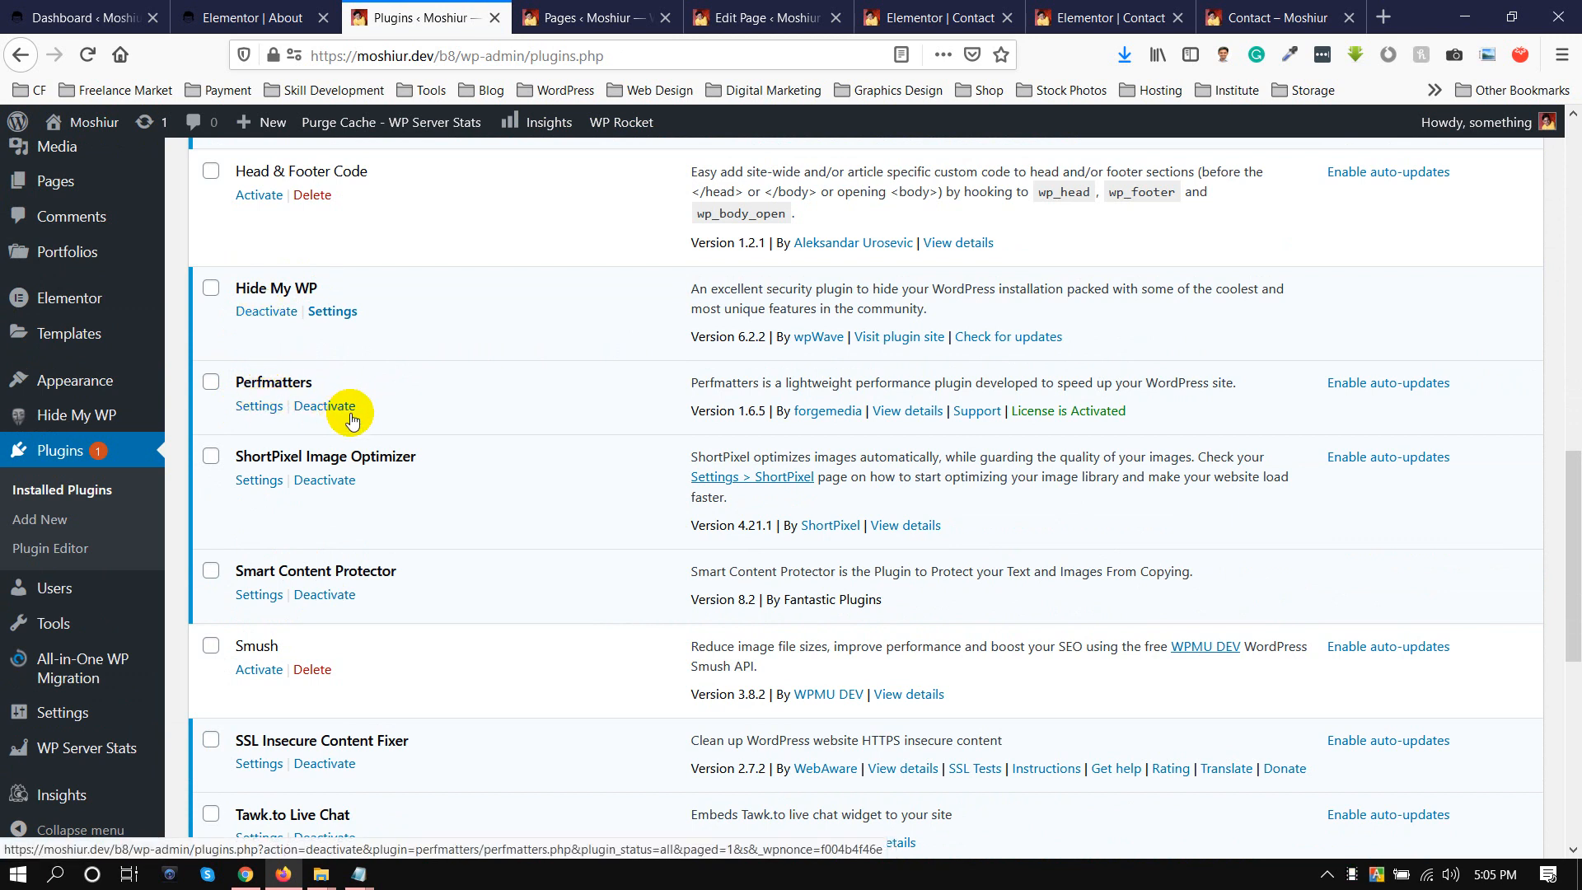
scroll(361, 446, down, 3)
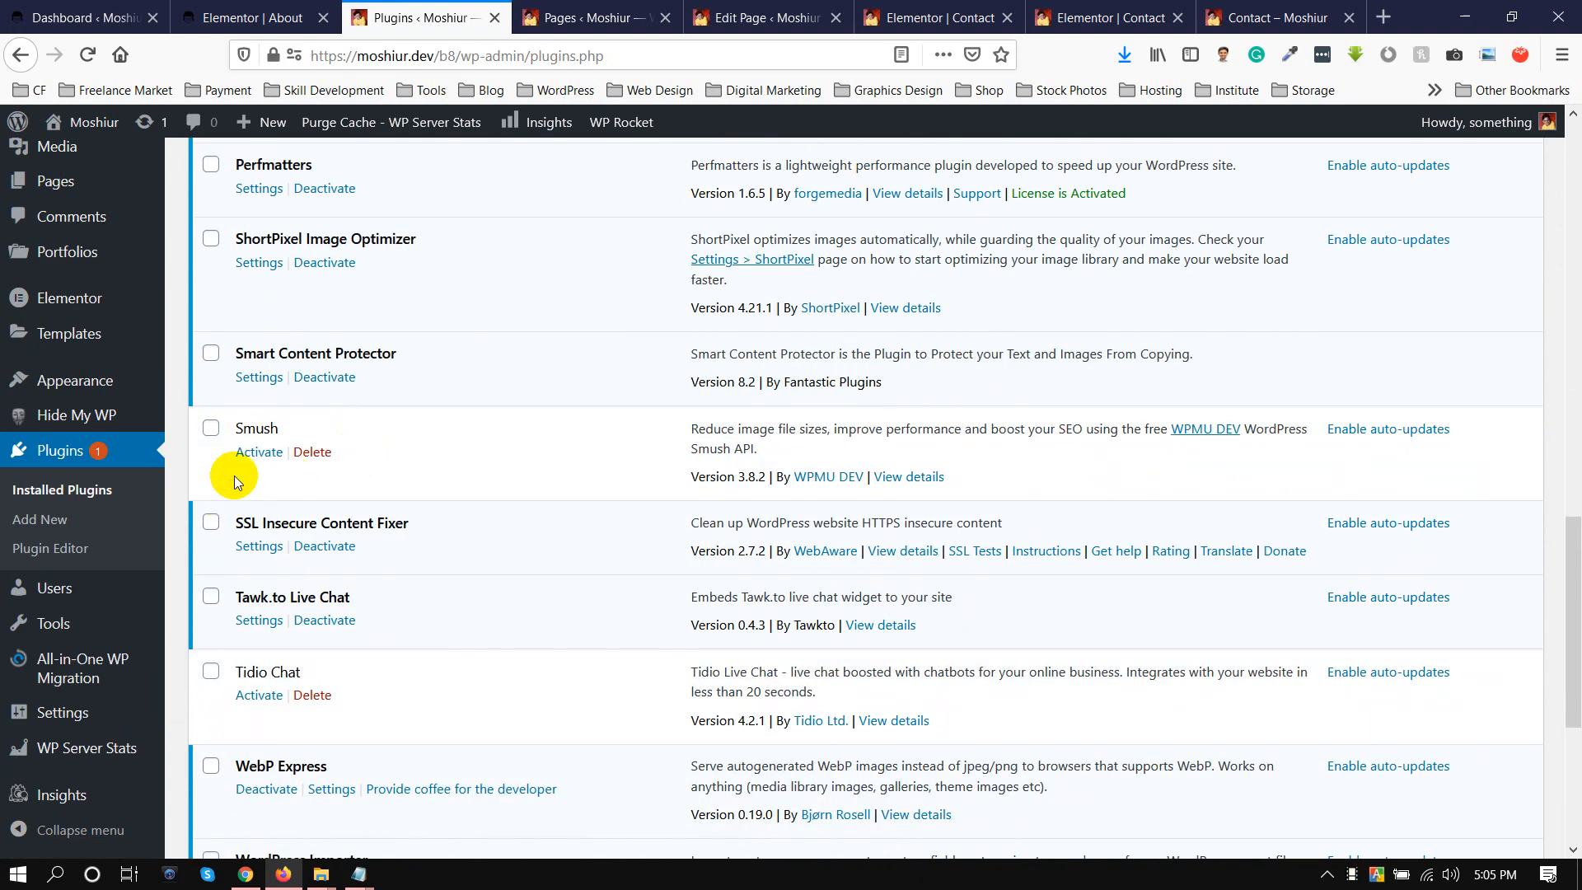
scroll(234, 476, down, 5)
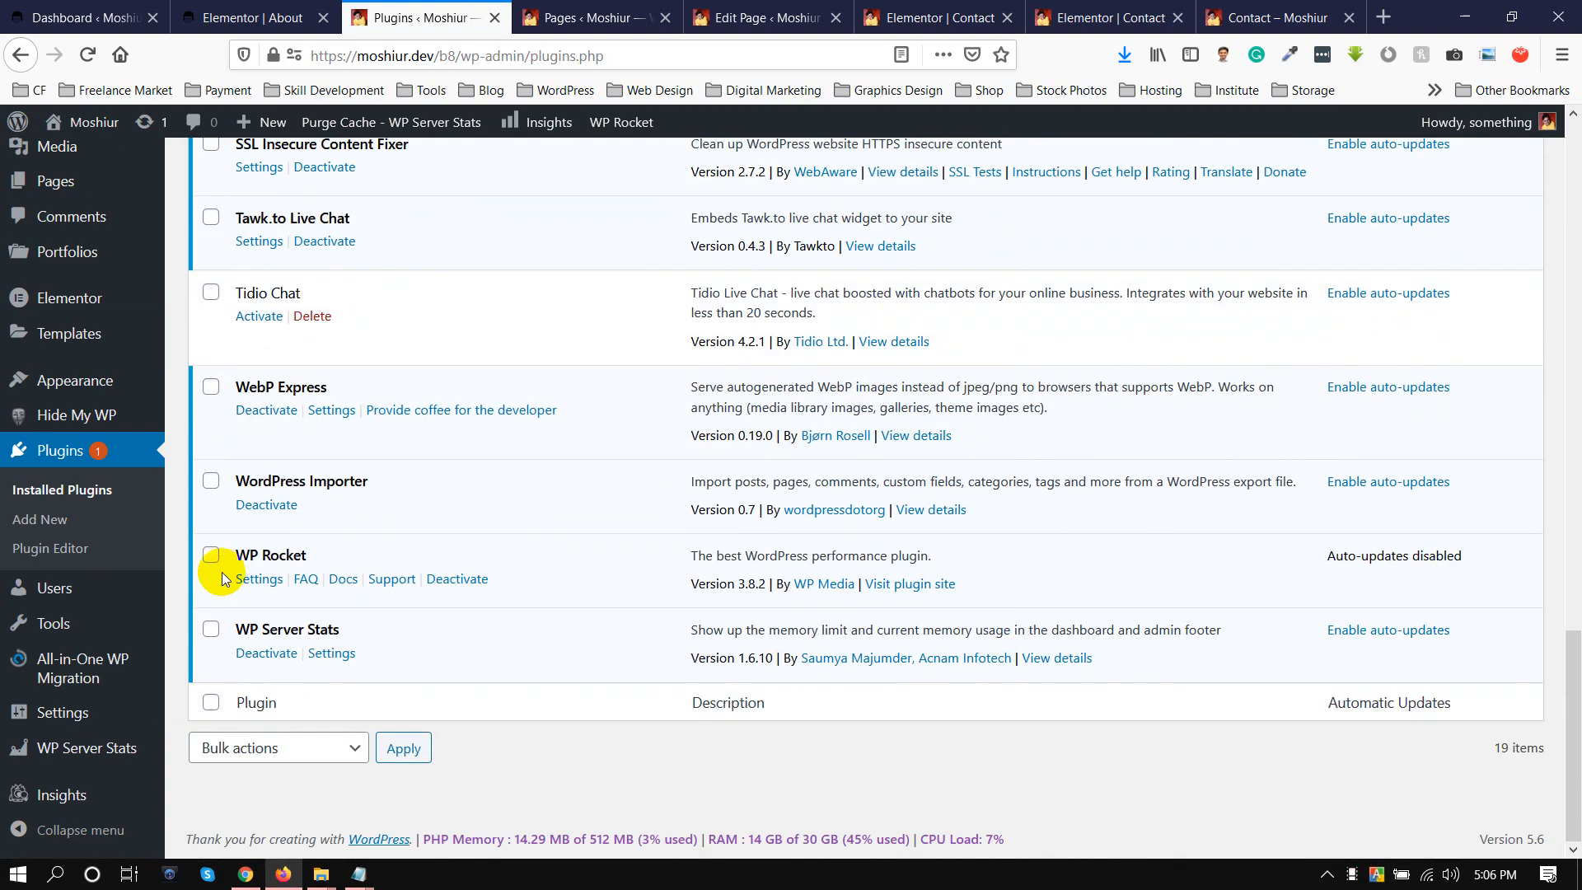
scroll(220, 562, up, 7)
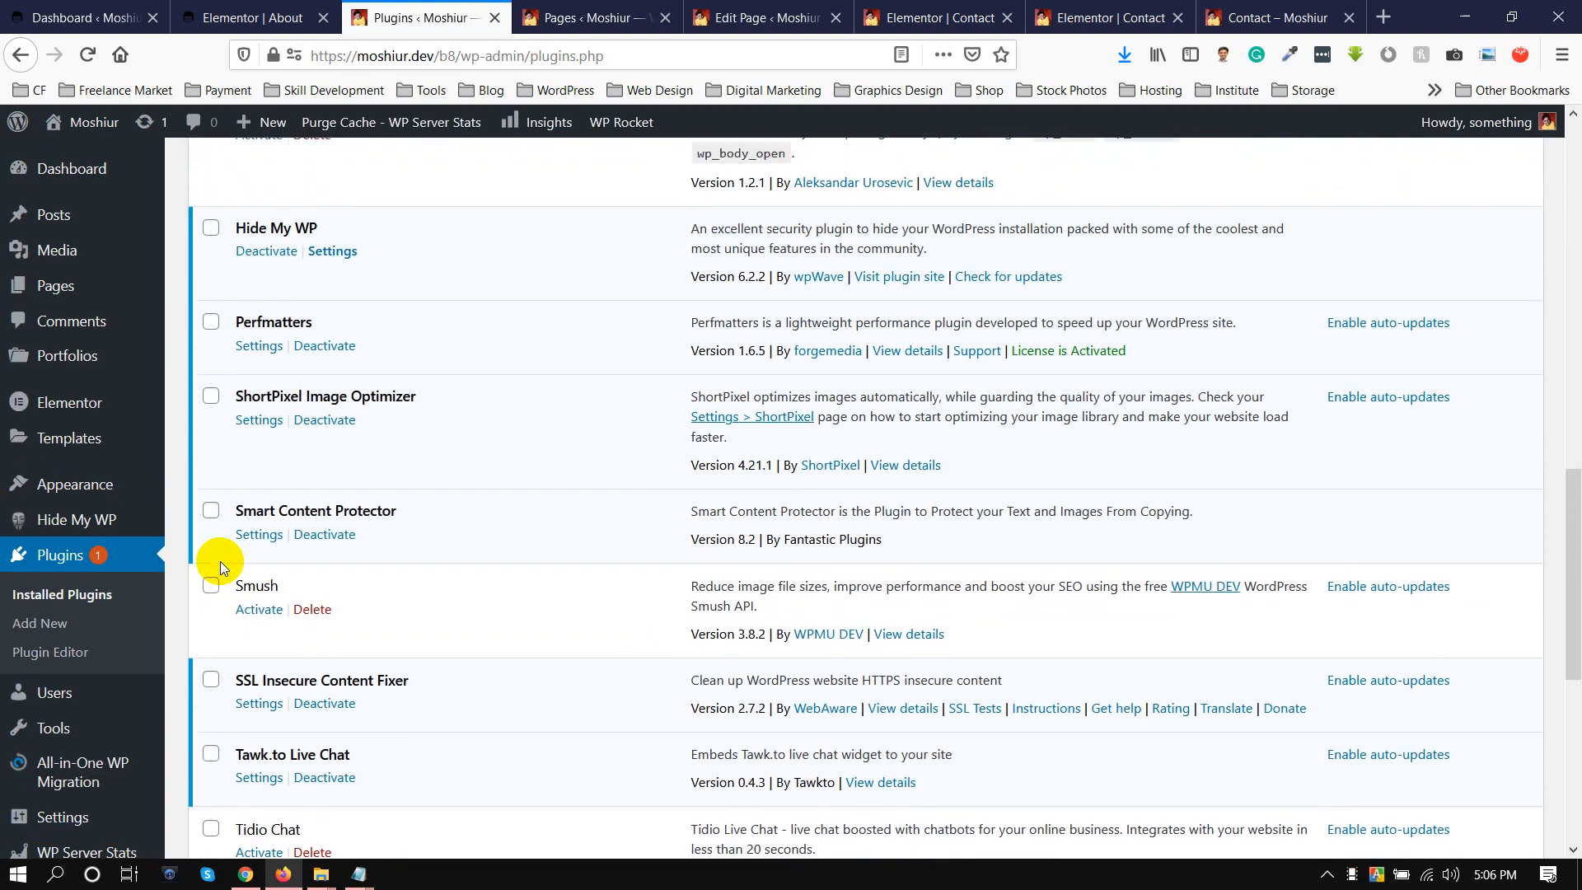
Bulk deactivate the Smart Content Protector, Perfmatters and Hide My WP plugins.
click(210, 517)
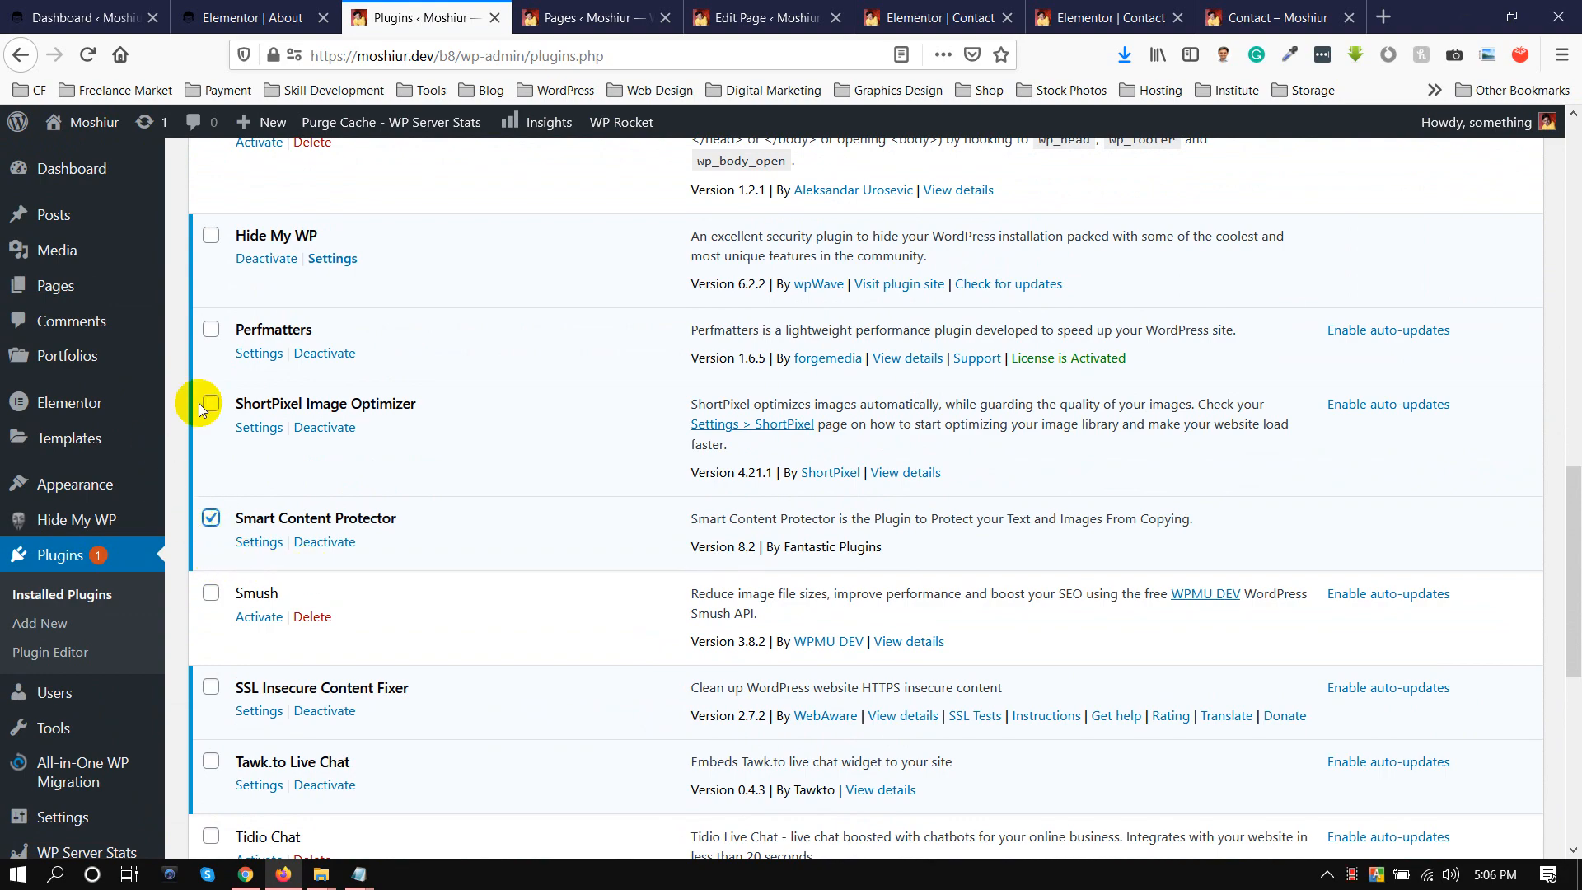
click(211, 330)
scroll(230, 478, up, 3)
click(213, 454)
scroll(210, 510, up, 5)
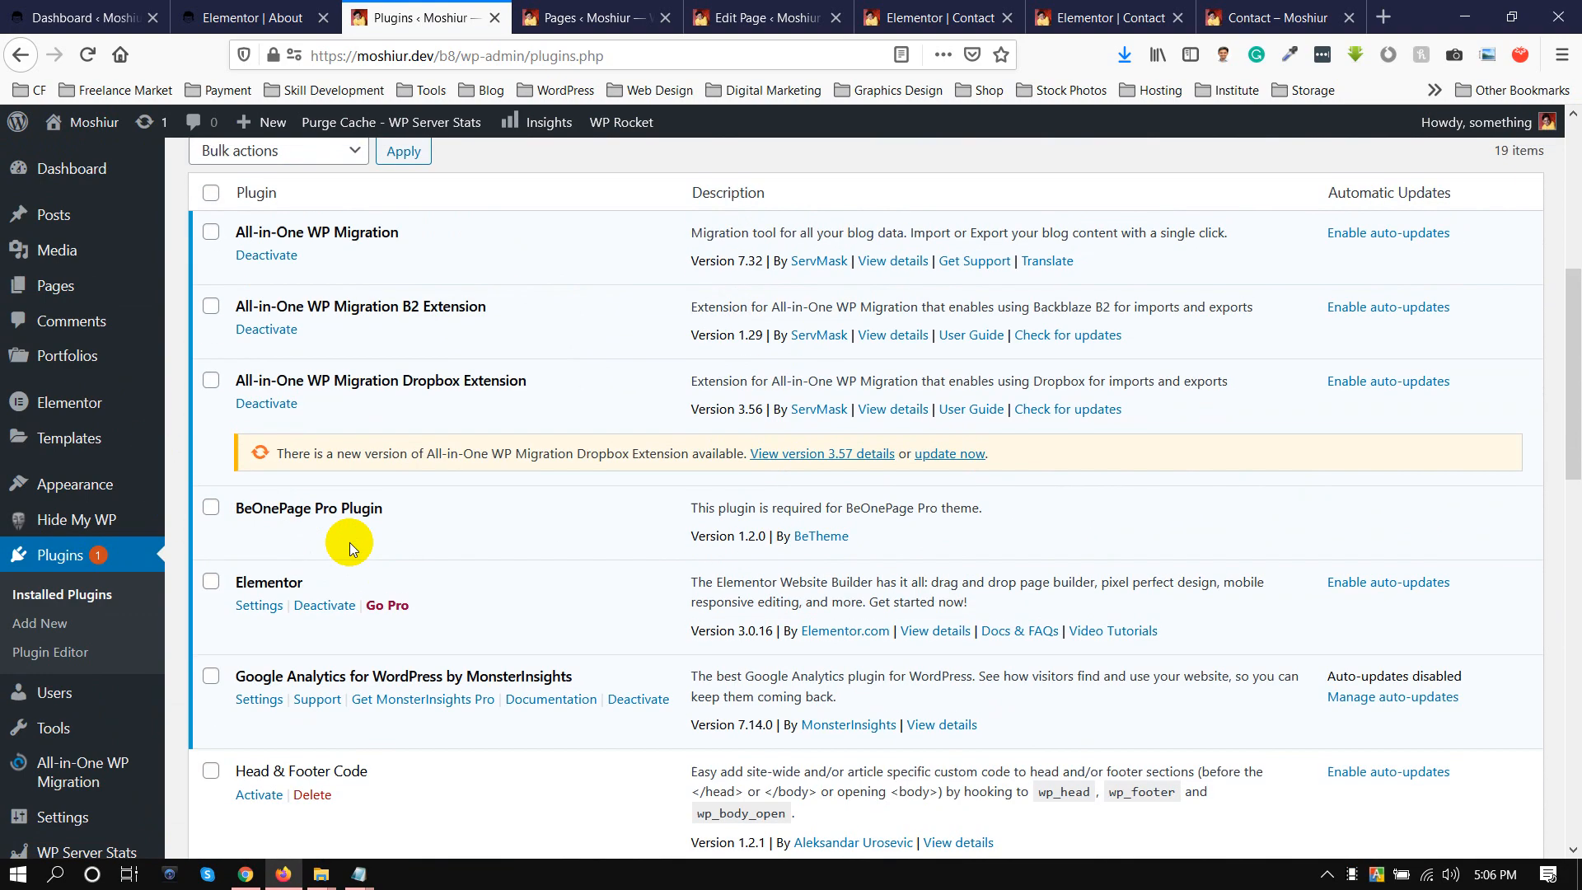
scroll(411, 526, up, 4)
click(243, 476)
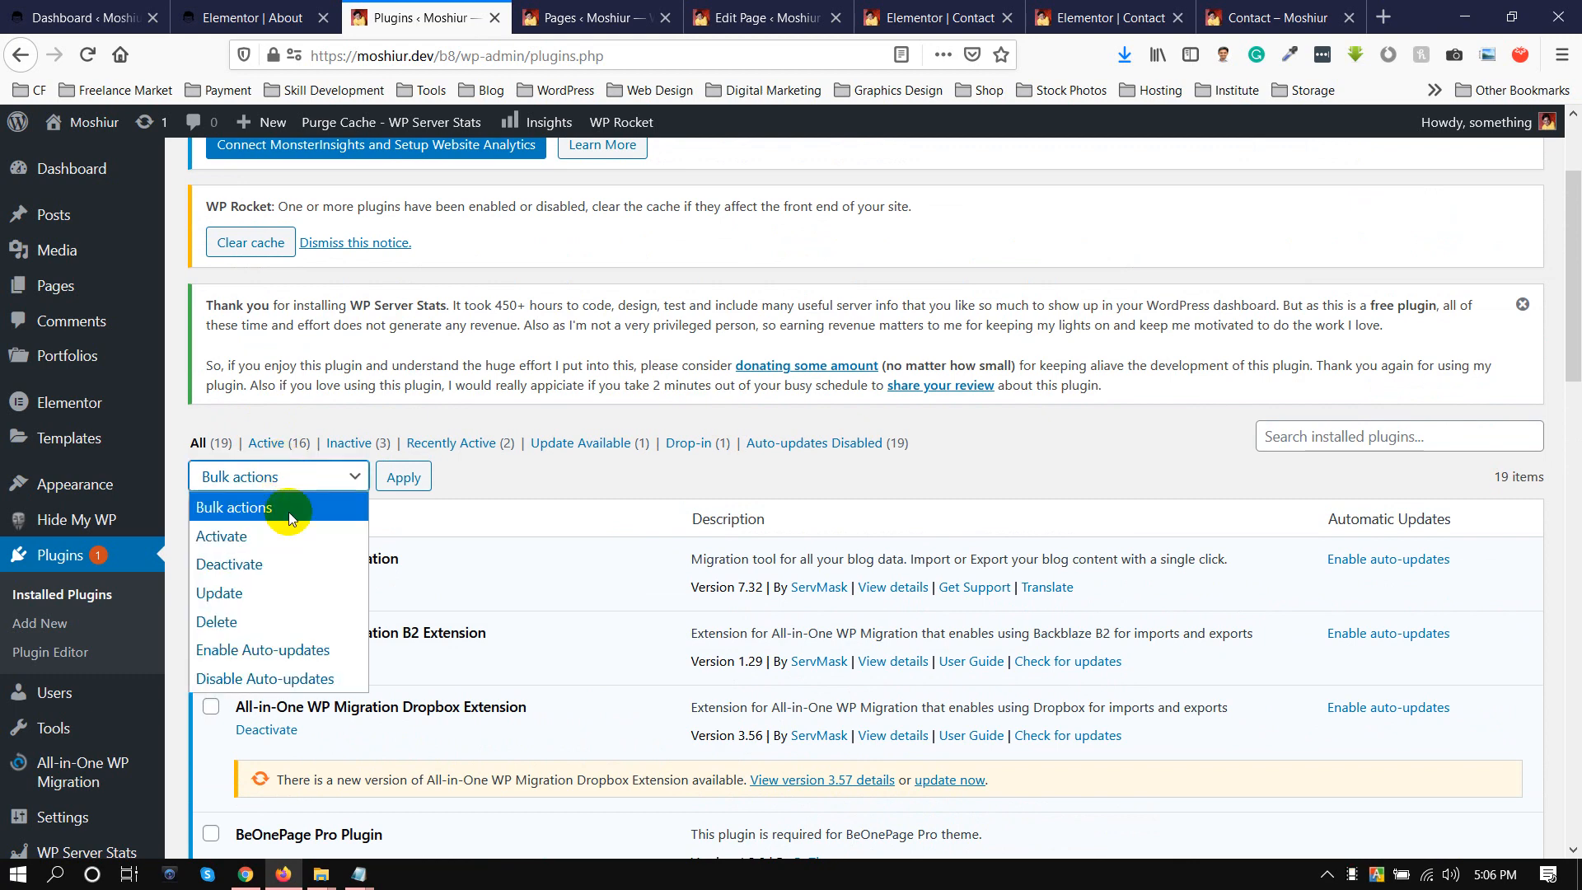
click(233, 565)
click(401, 477)
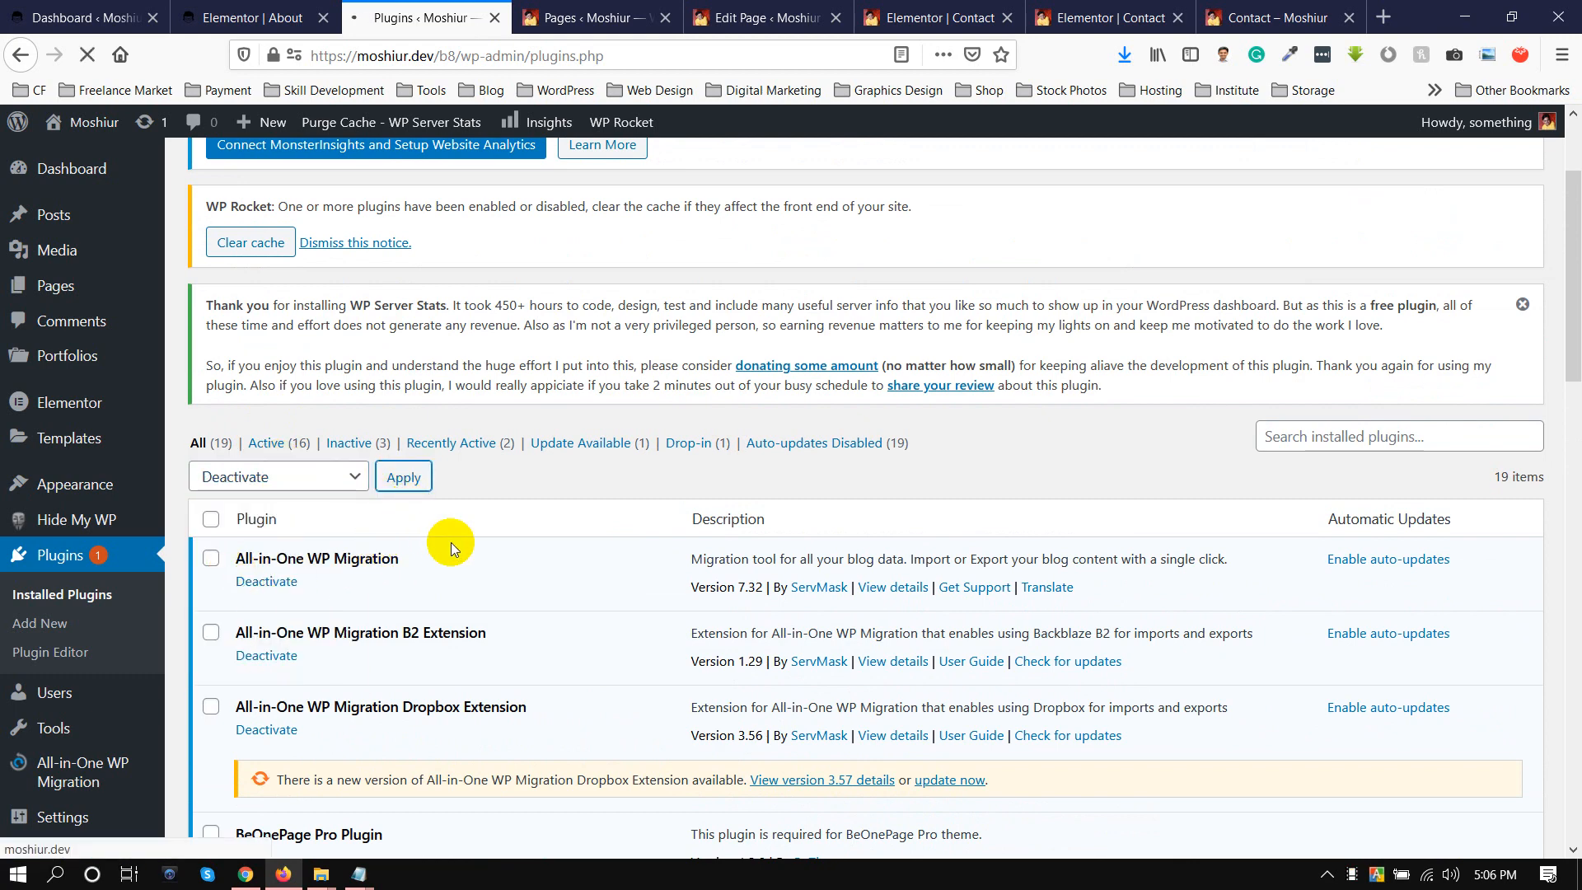
scroll(452, 543, down, 6)
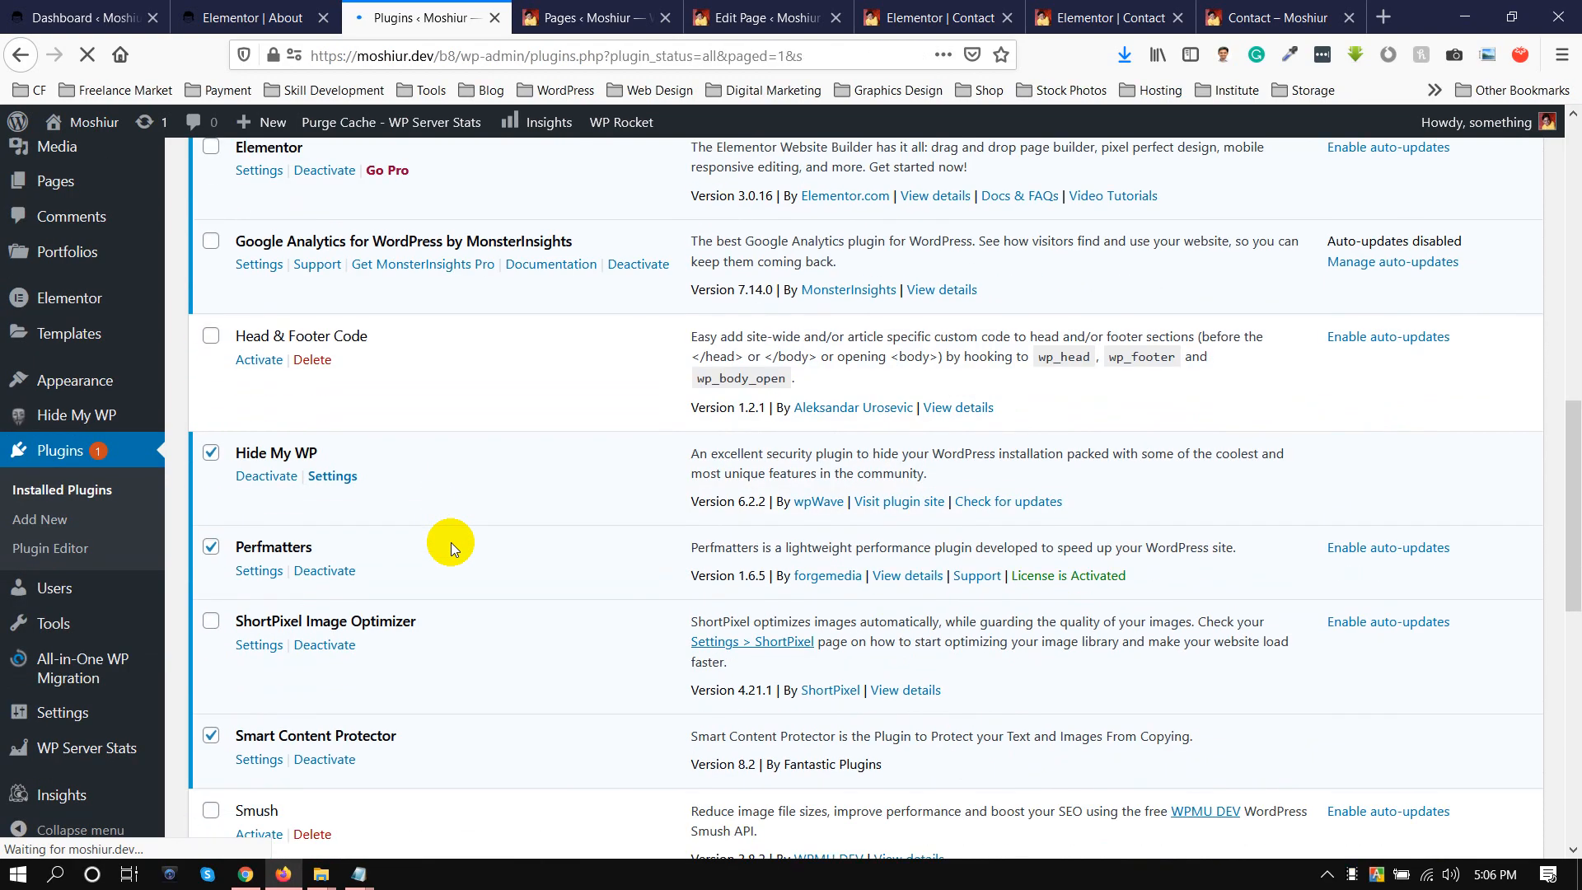
scroll(451, 542, up, 4)
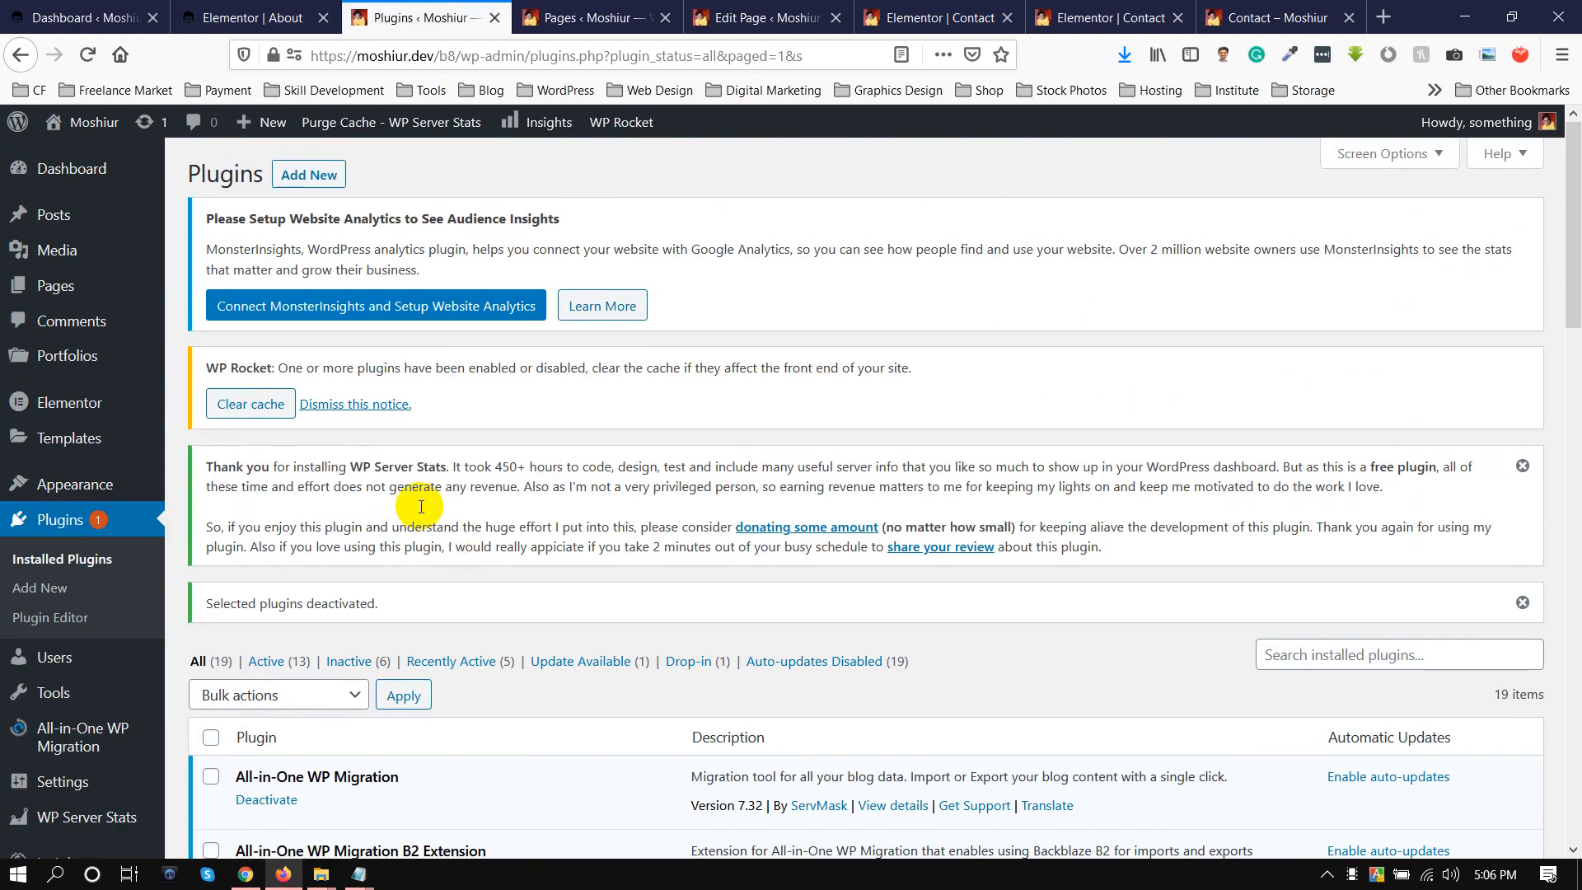
Clear the WP Rocket cache and reload the Contact page's Elementor editor.
click(242, 404)
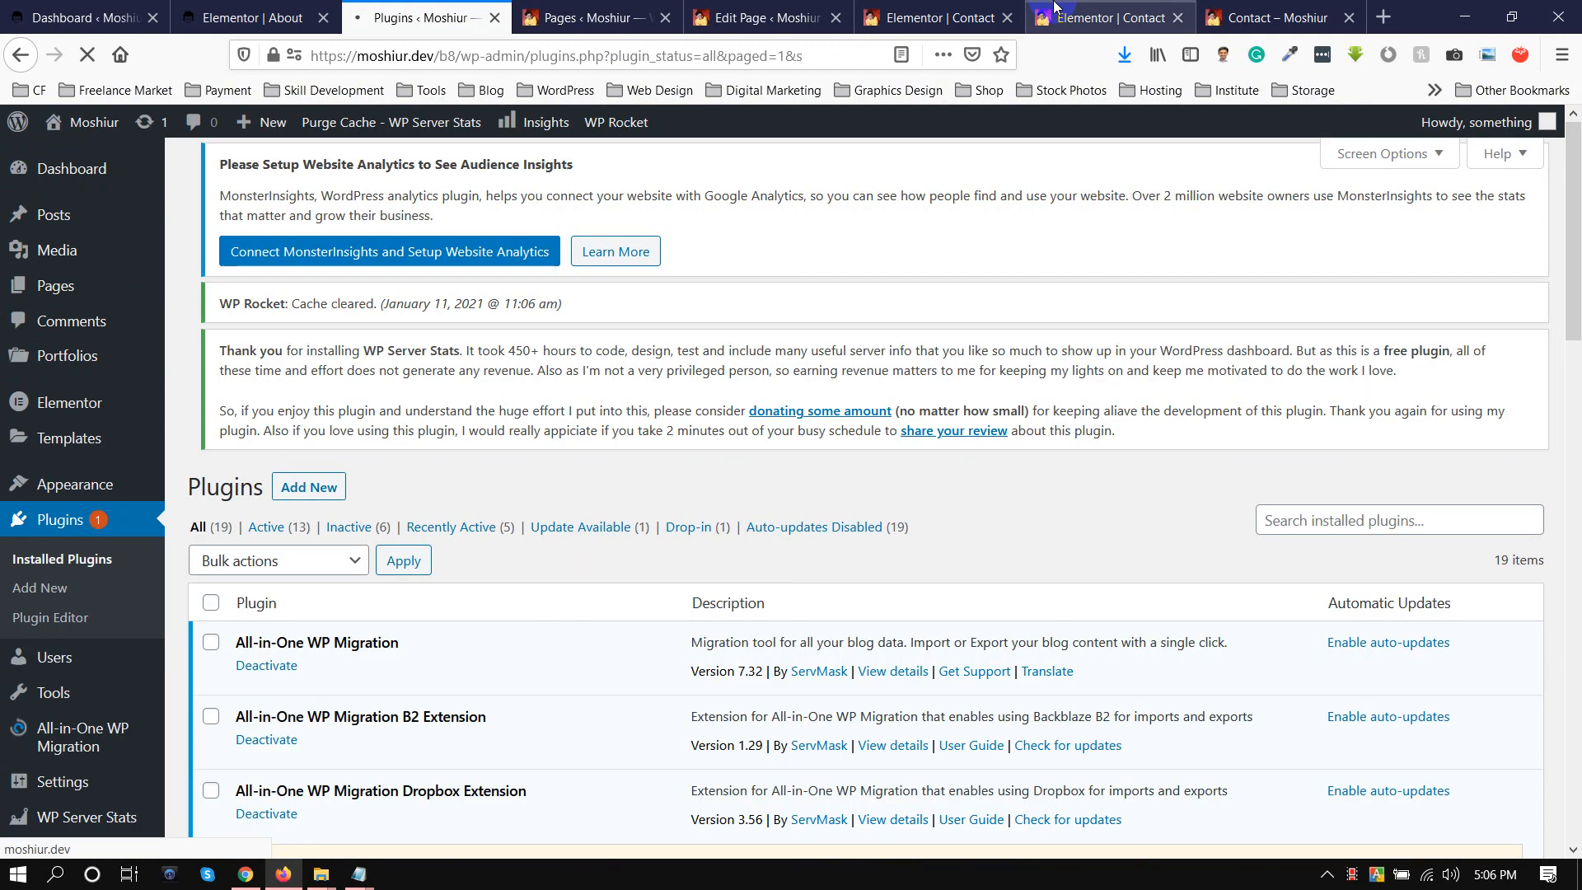
click(918, 17)
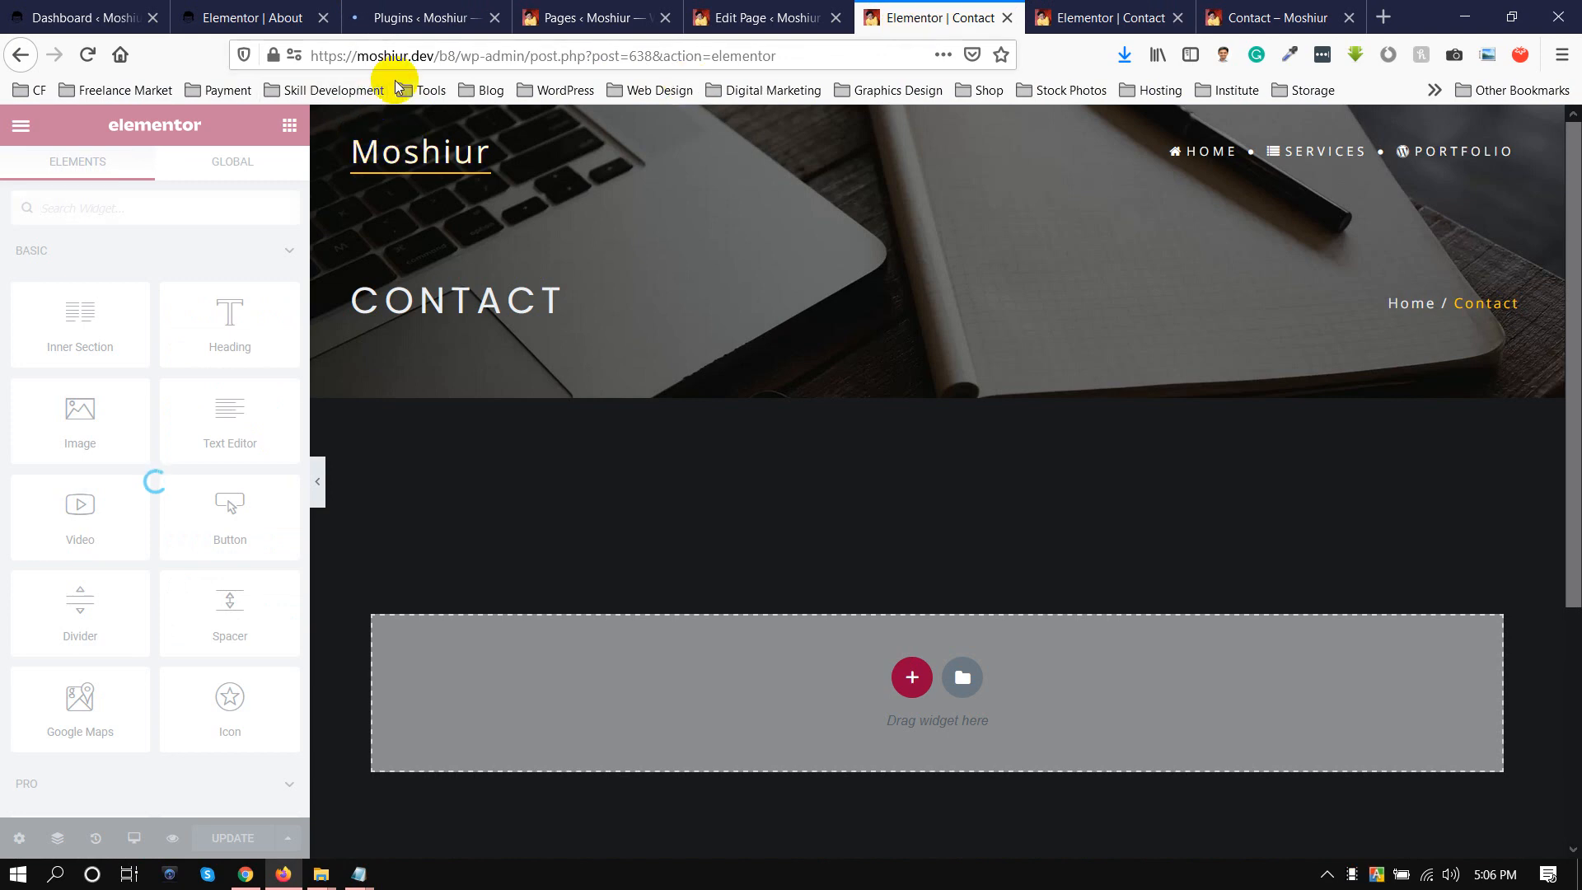
click(742, 17)
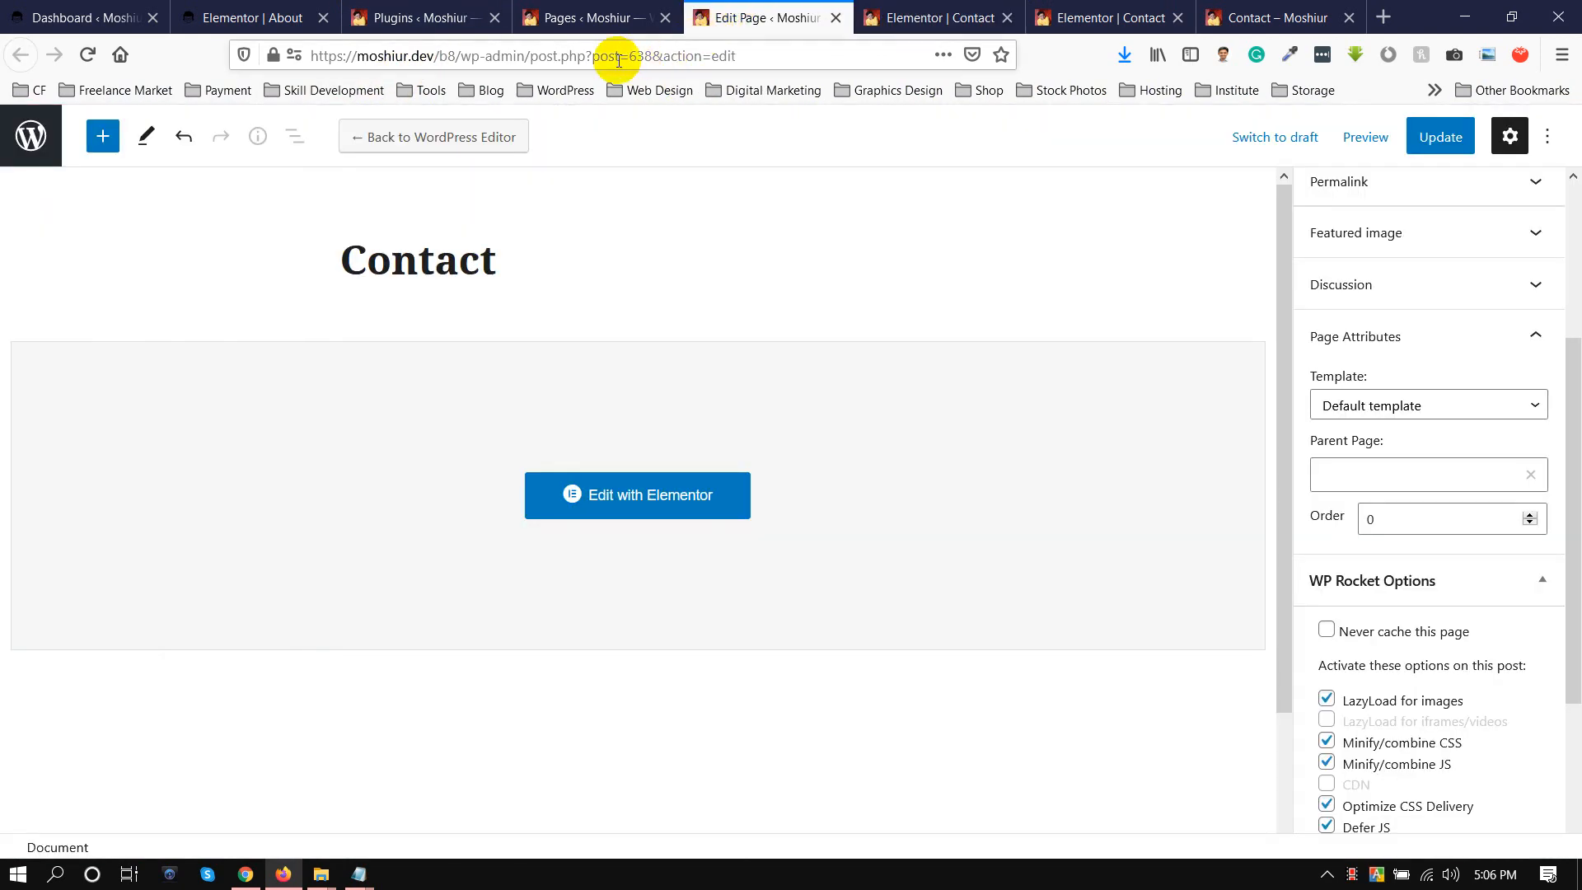
click(934, 10)
click(586, 56)
key(Return)
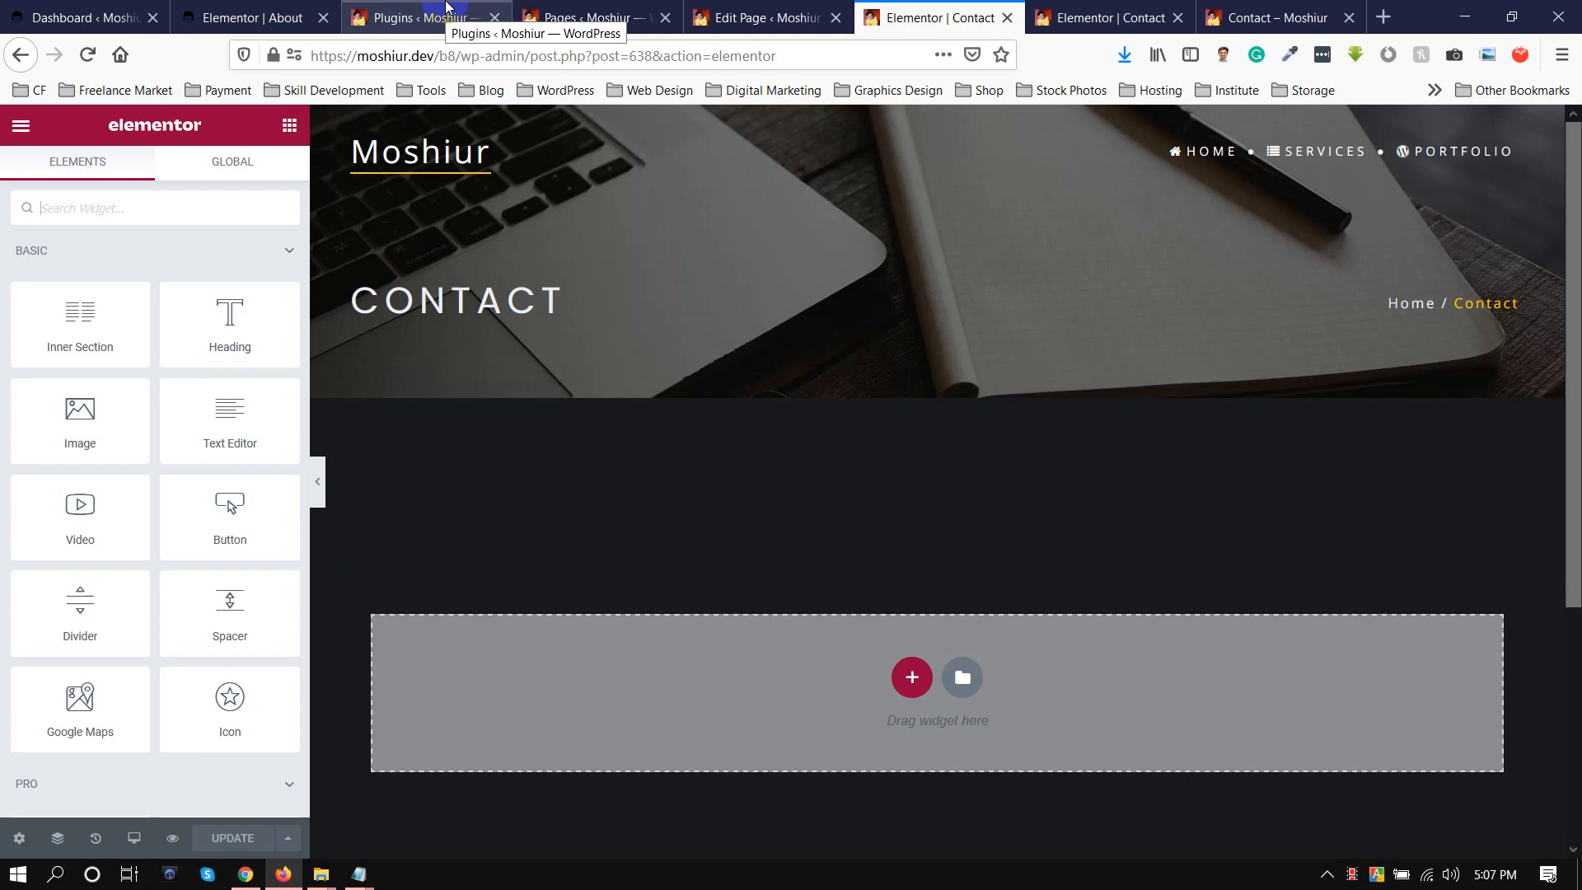
Add a two-column section with a Heading widget in its first column to the Contact page and update the page.
click(911, 676)
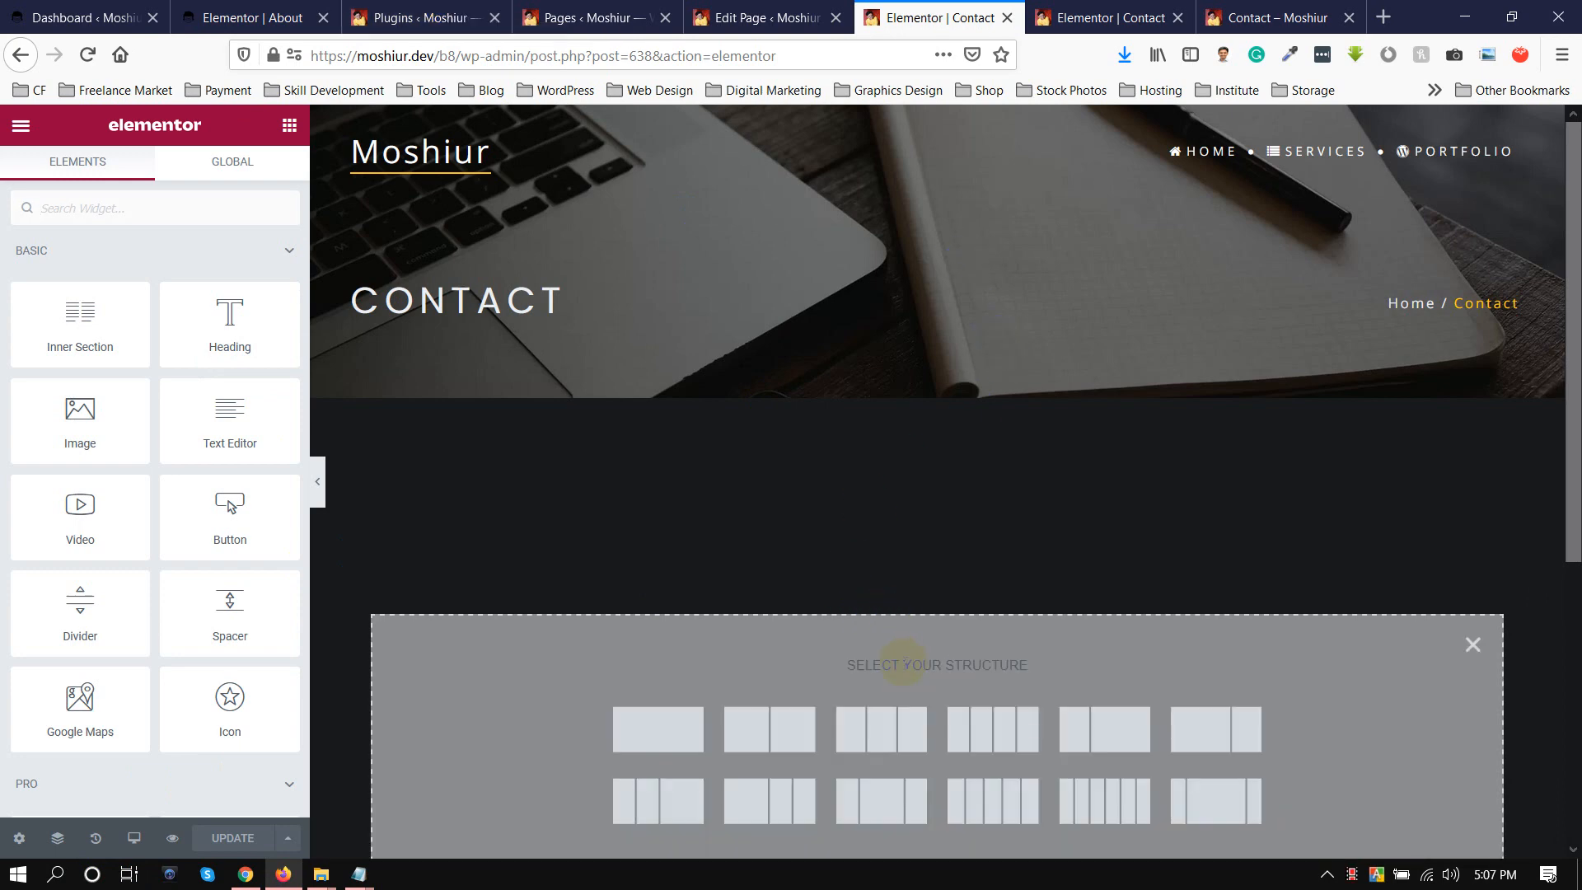
click(769, 741)
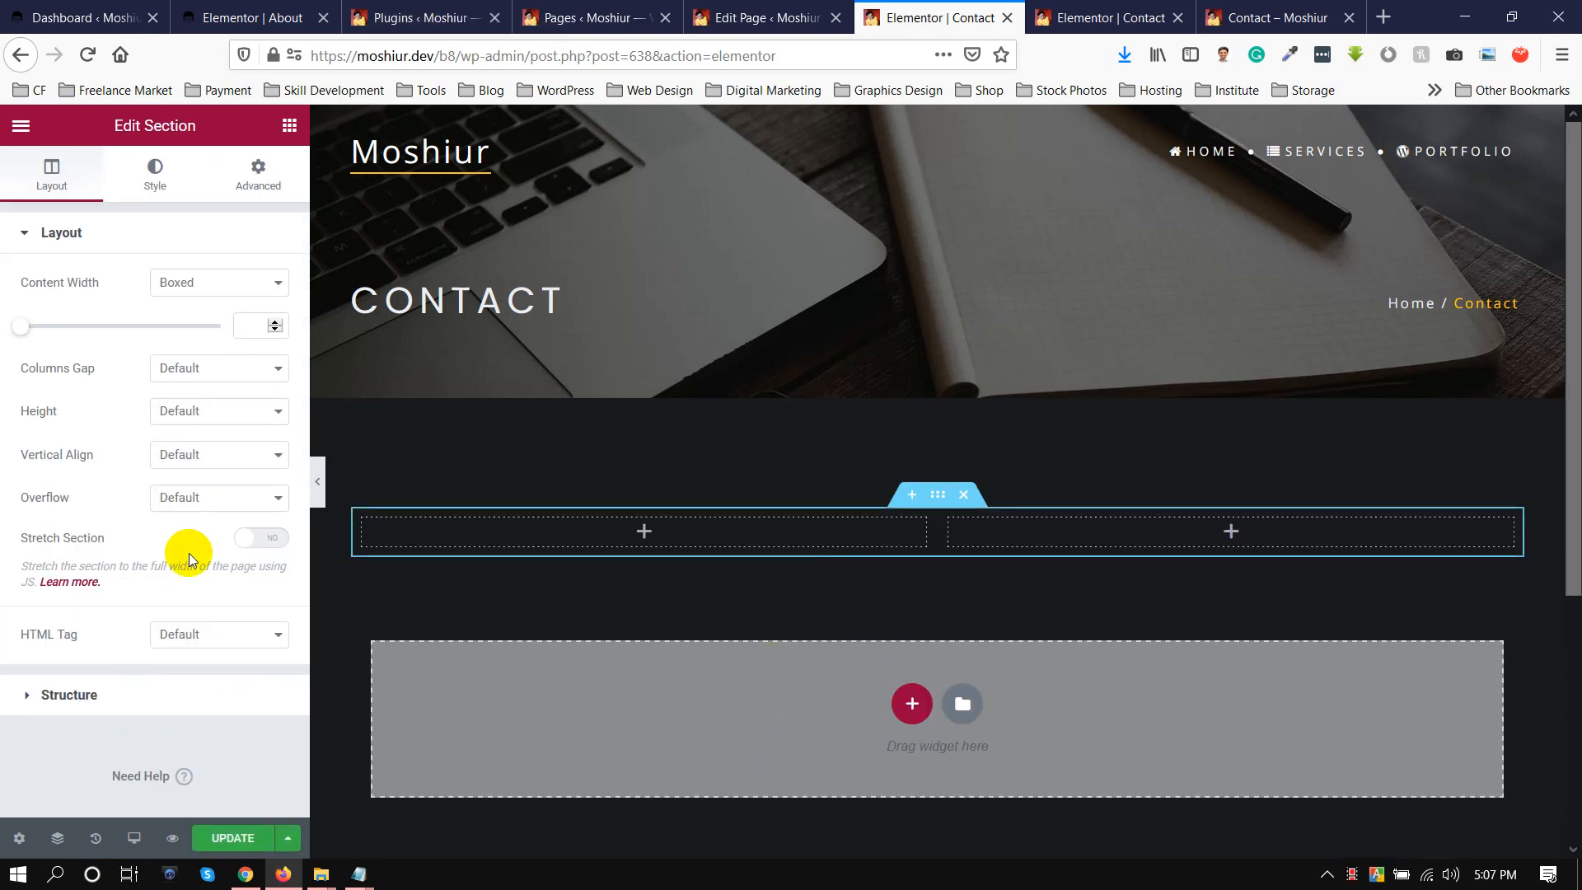
click(641, 532)
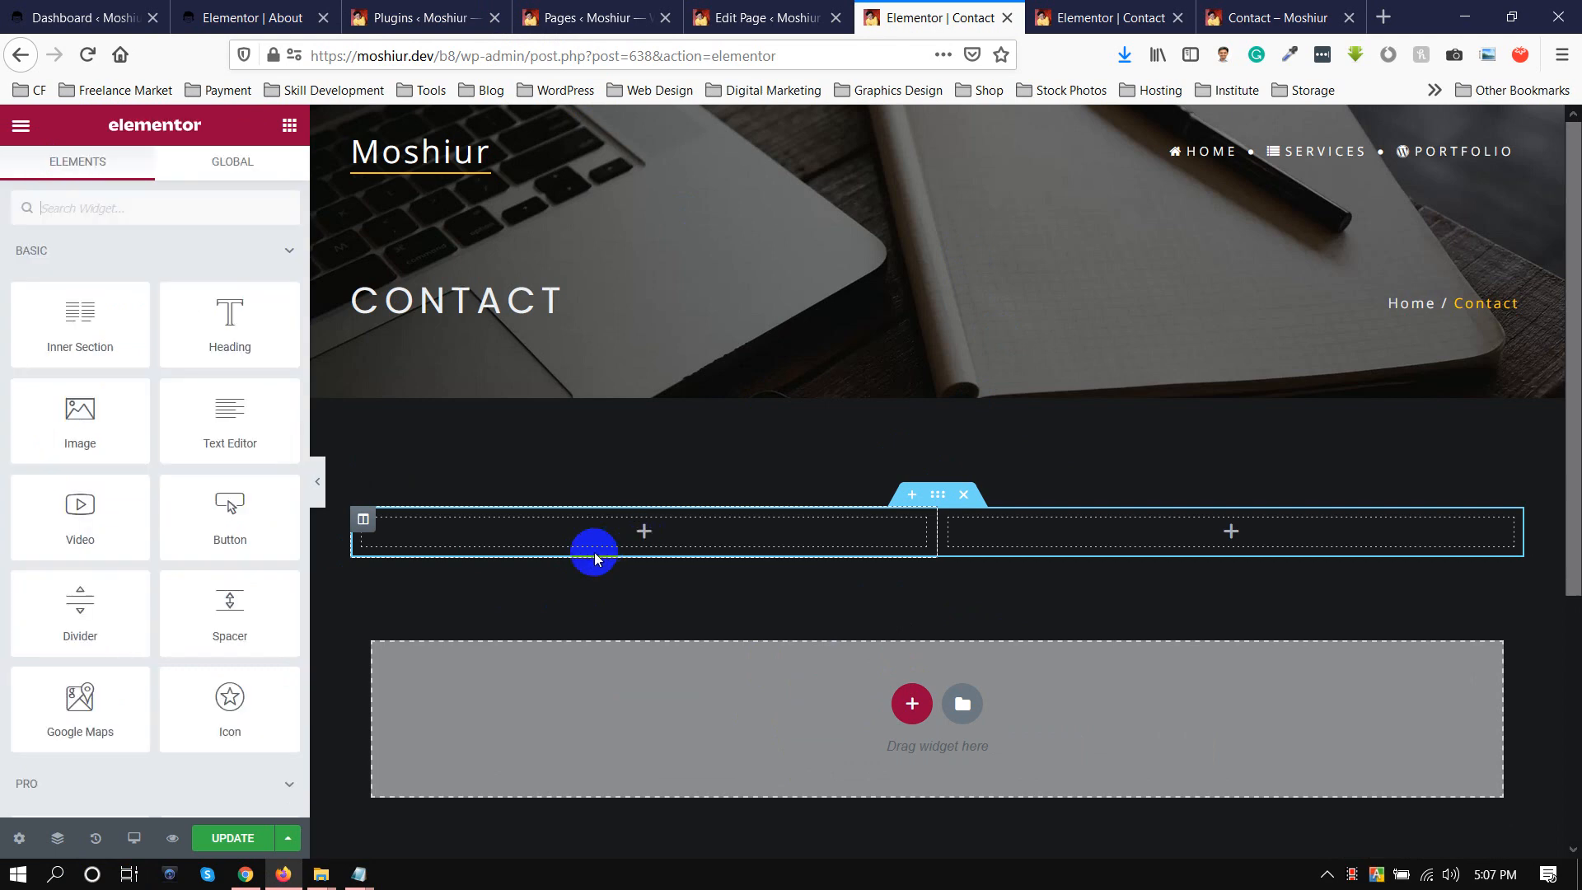
drag(183, 298, 607, 528)
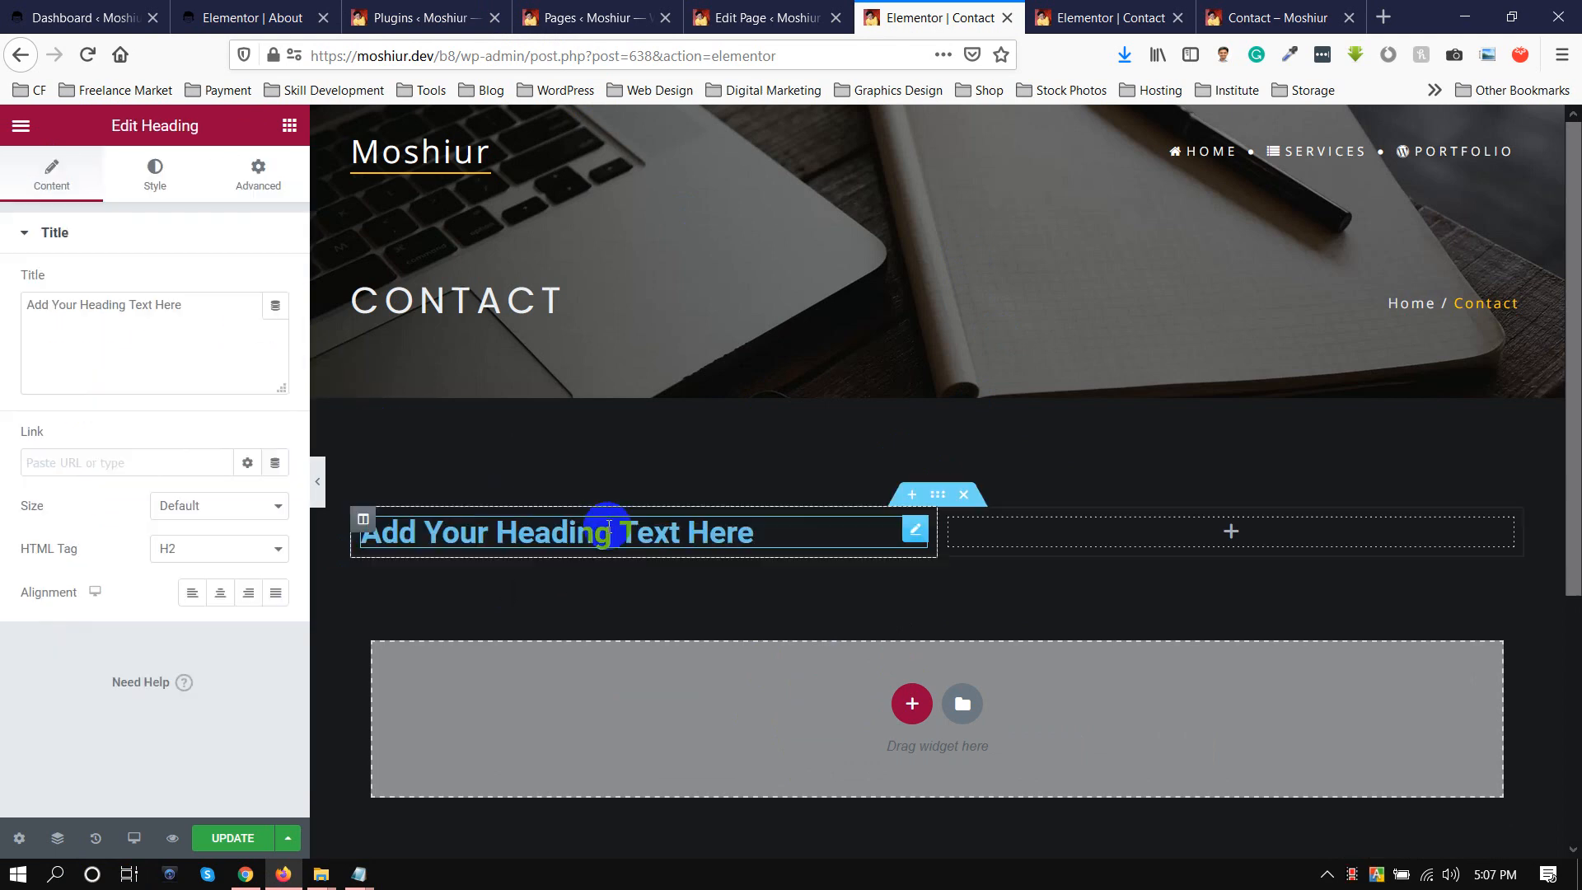
click(222, 837)
Reload the live Contact page and examine the heading and the white pointed shape above it.
click(1105, 17)
click(1272, 18)
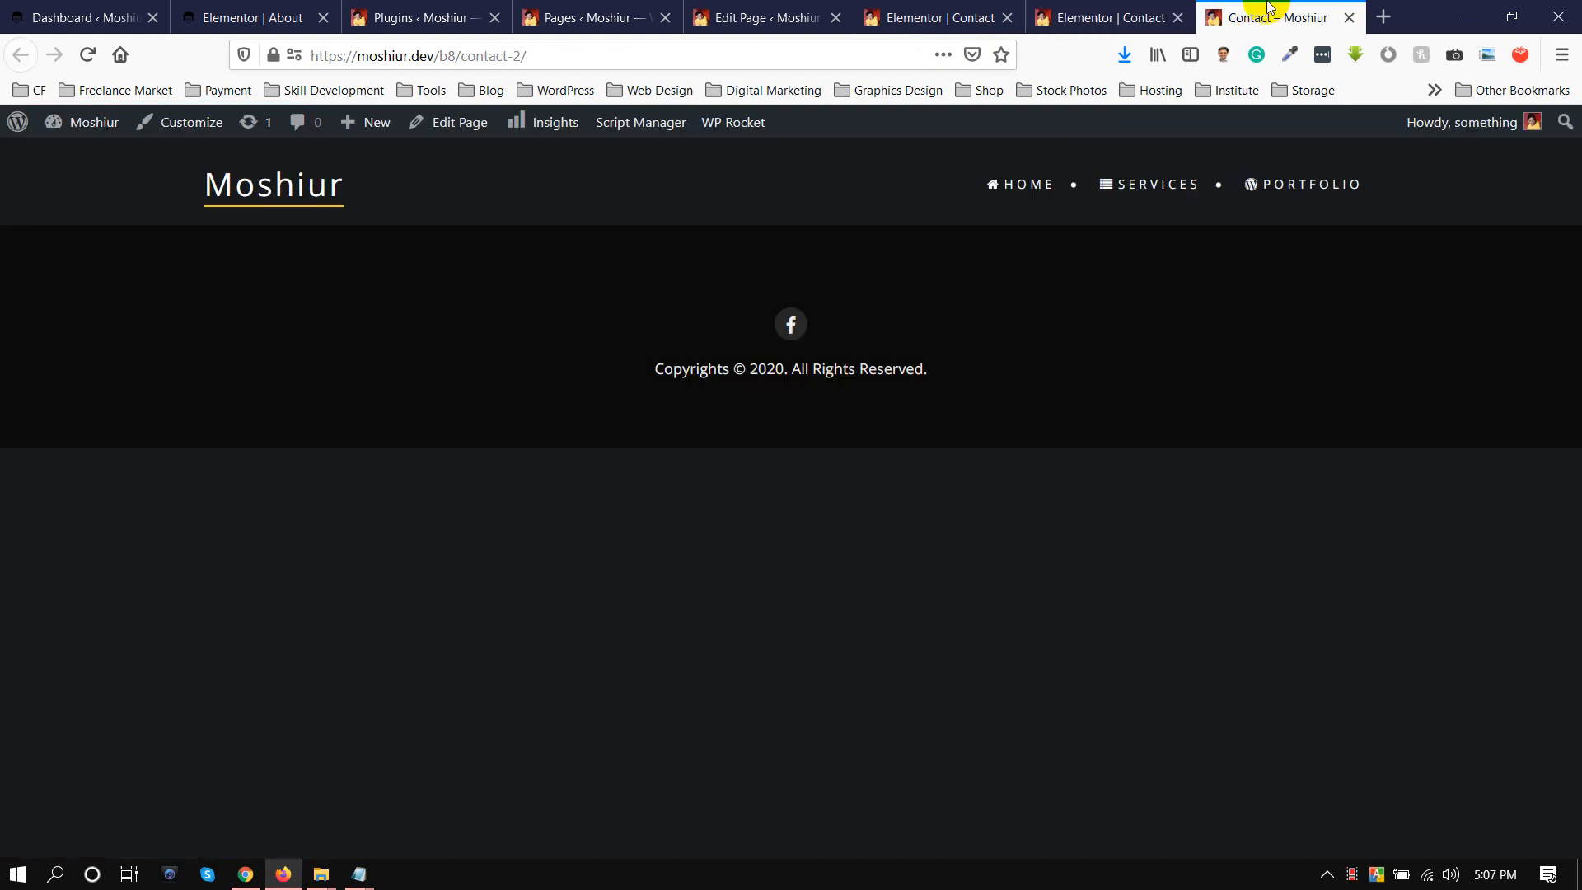
click(566, 55)
key(Return)
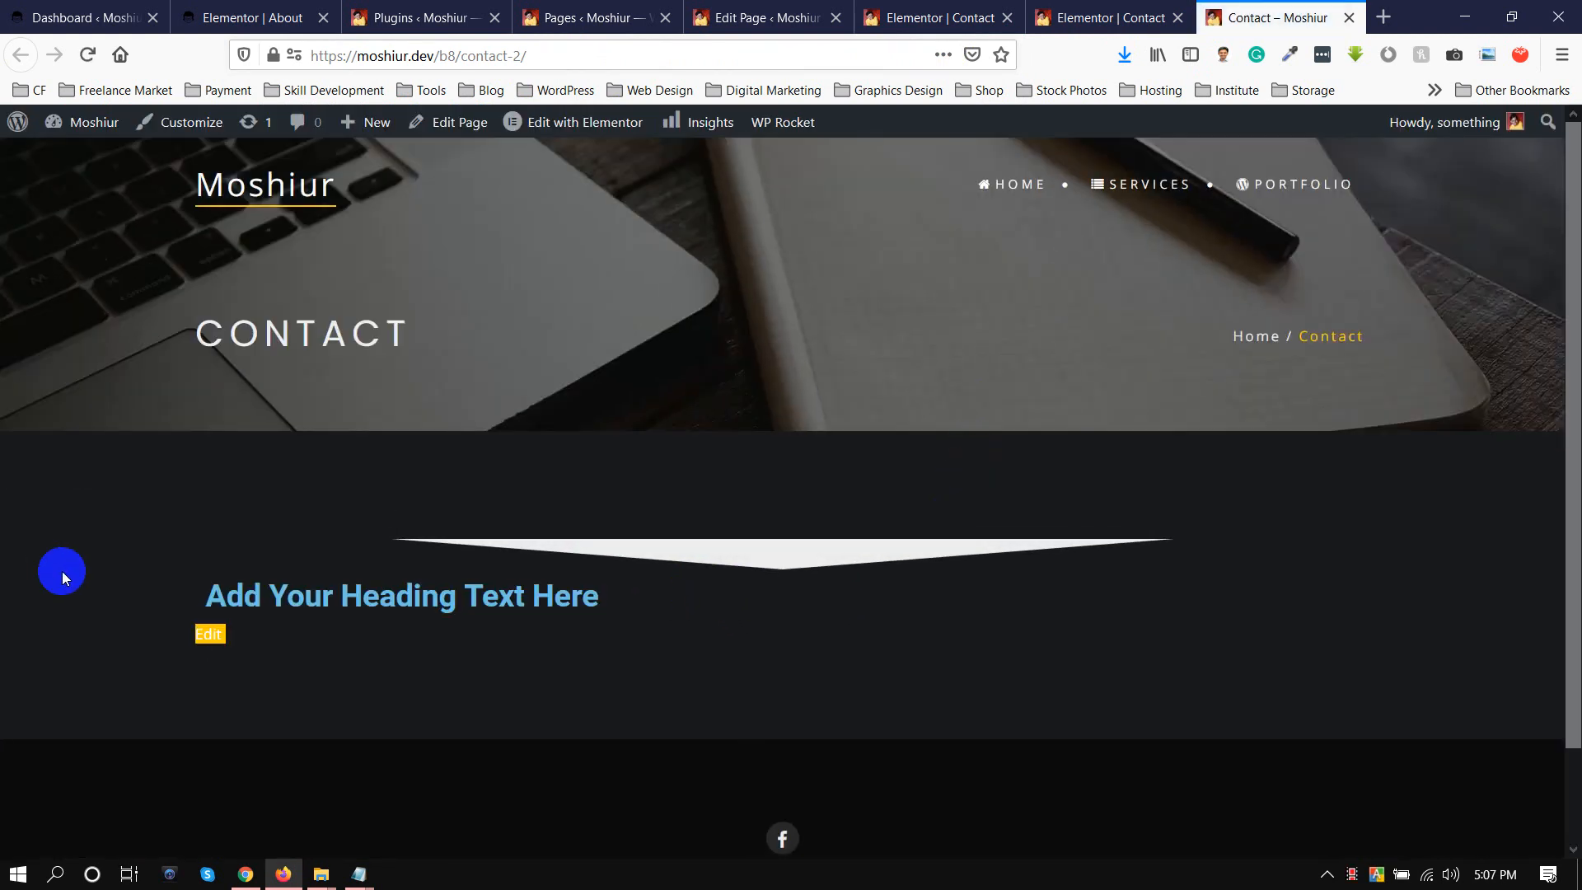
drag(379, 598, 822, 641)
click(616, 541)
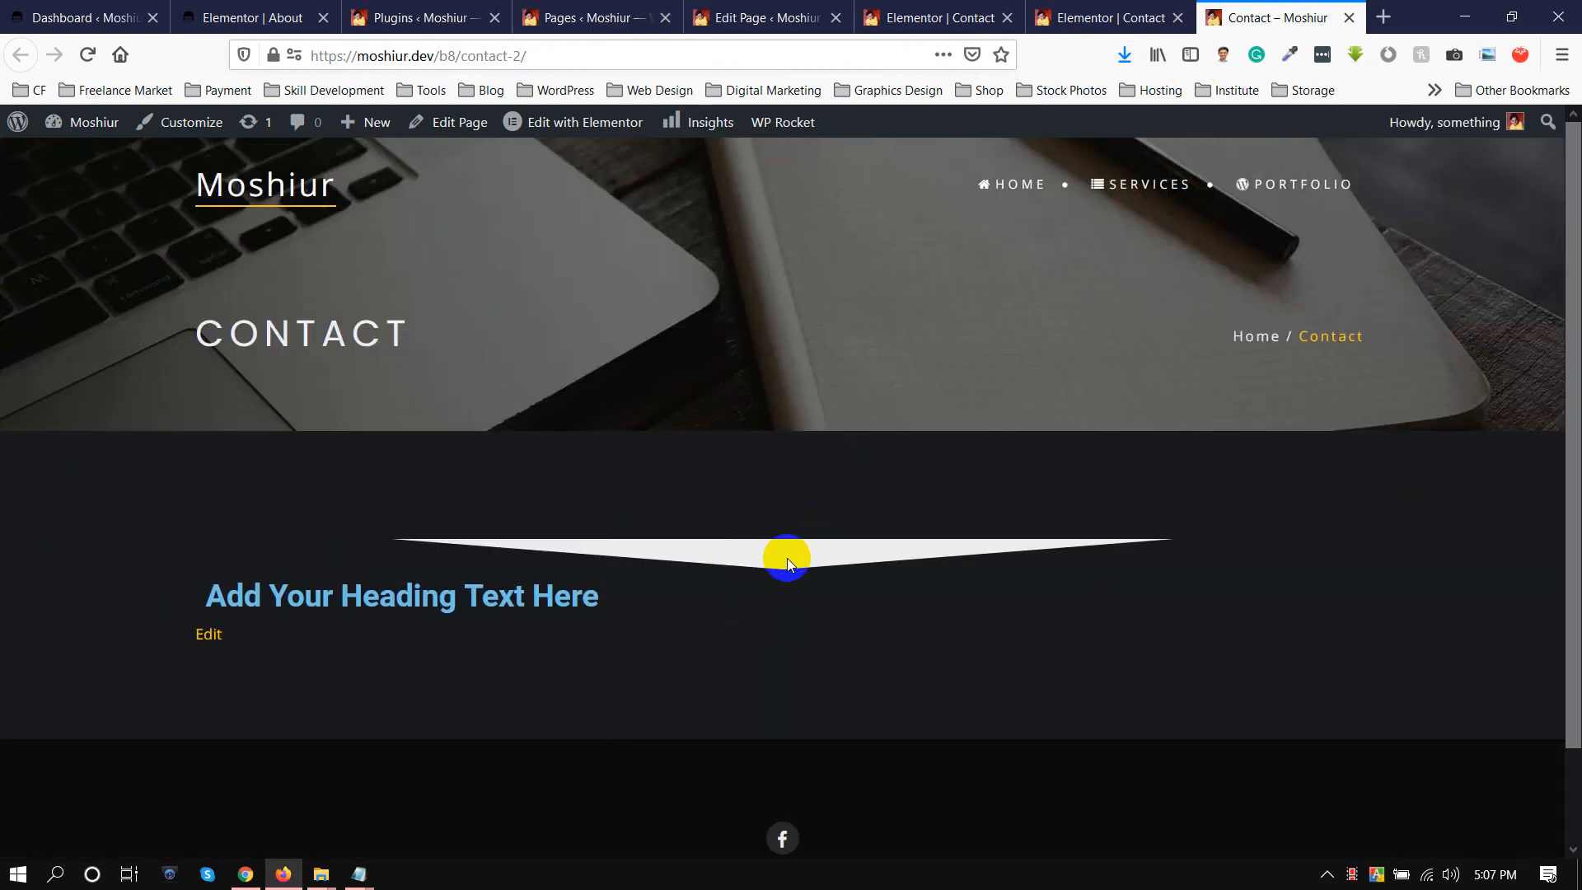
drag(784, 551, 879, 576)
click(761, 561)
Return to the other open Elementor editor of the Contact page.
click(1105, 17)
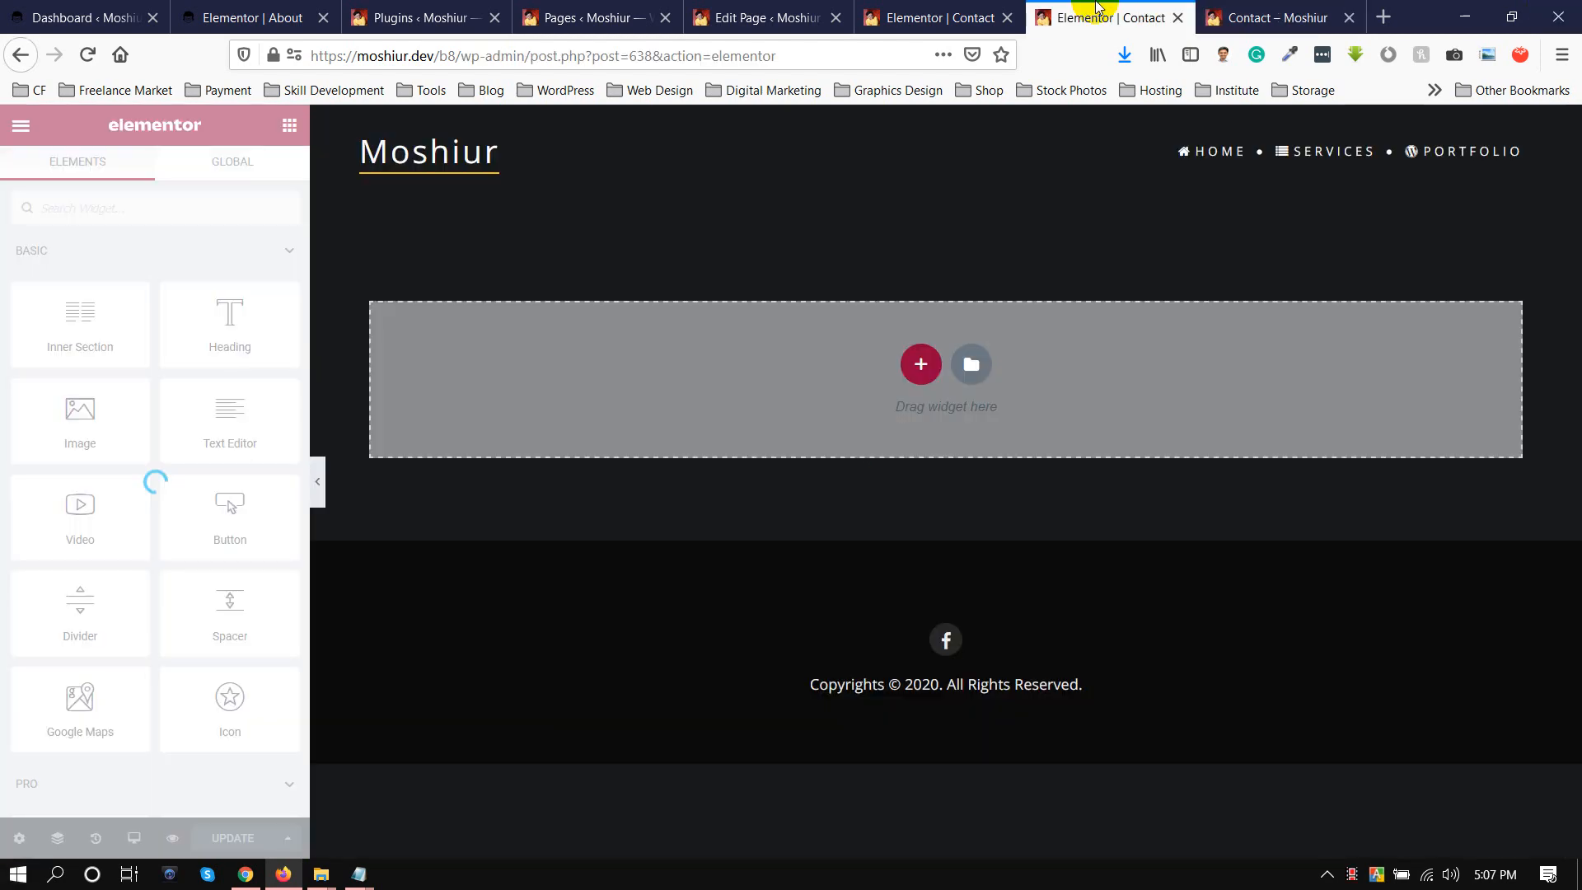